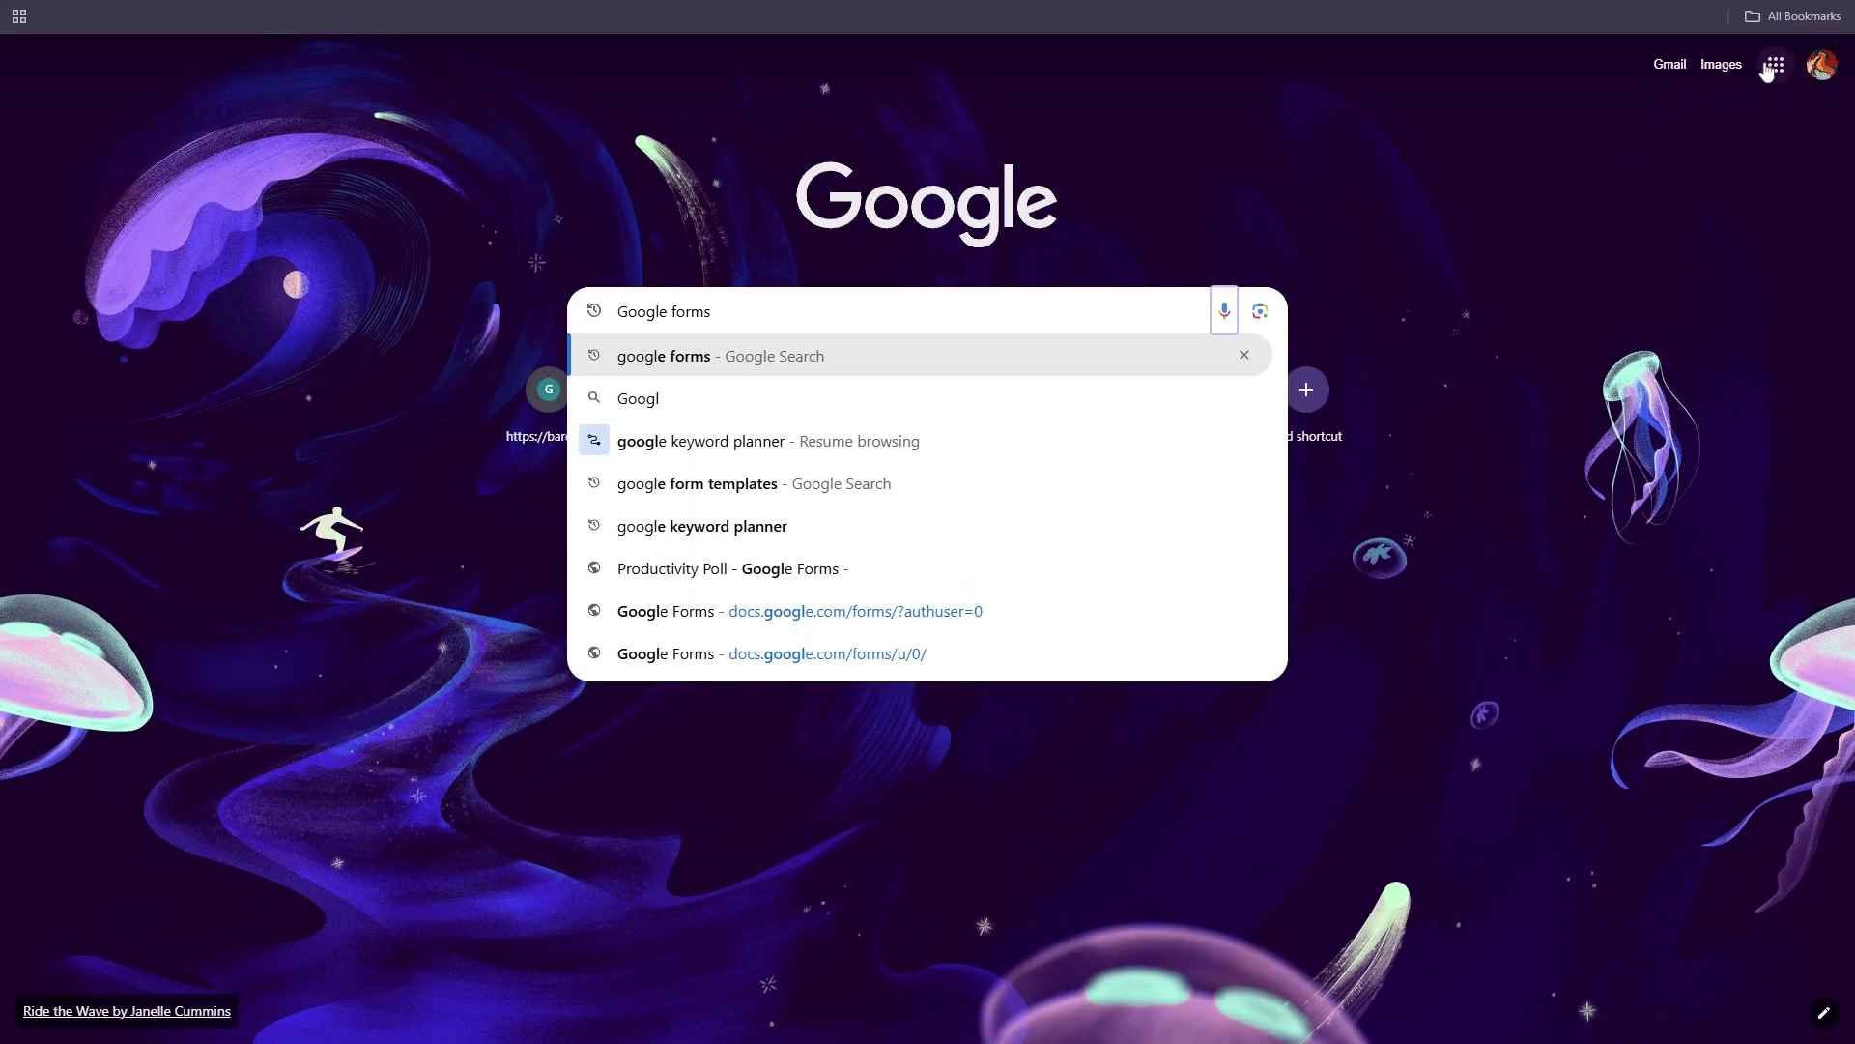
Open the Google apps list from Chrome's new tab page and scroll down to Forms.
left_click(1776, 64)
scroll(1720, 338, "down", 8)
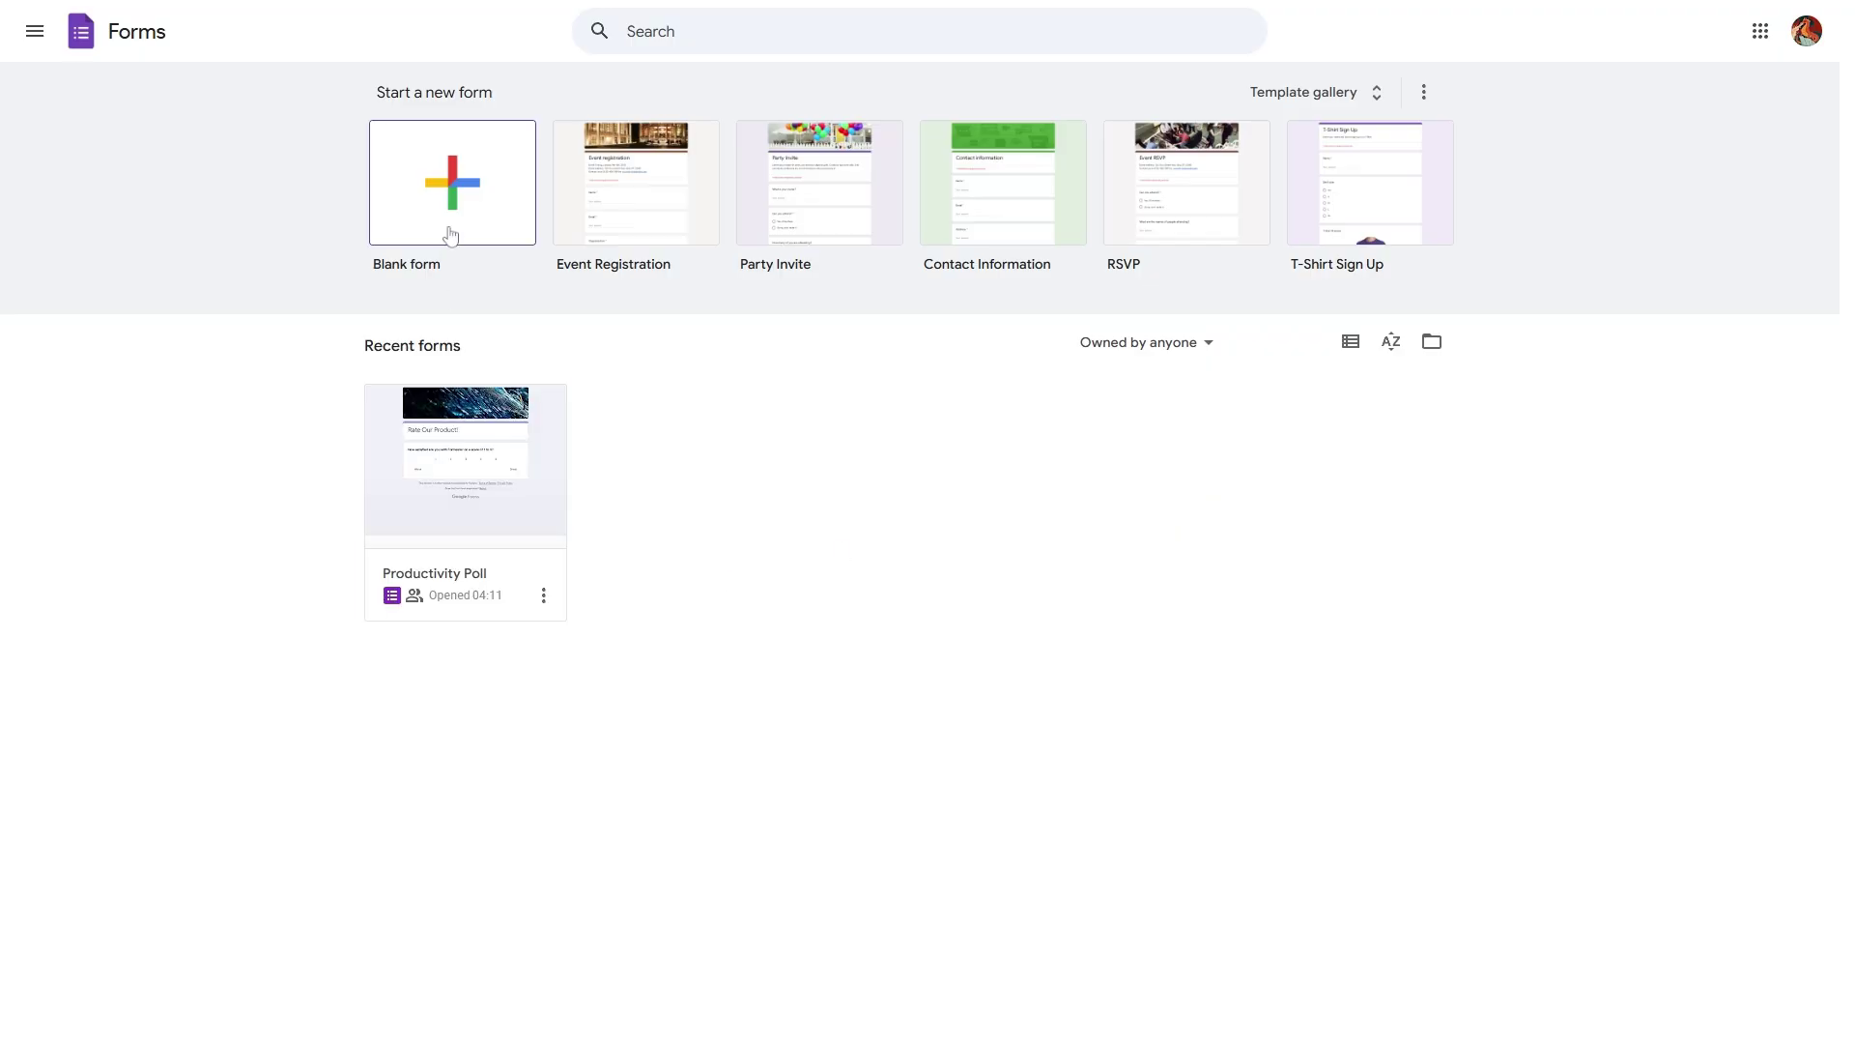
Create a blank form titled 'Customer Feedback Questionnaire' and give the file the same name.
left_click(464, 213)
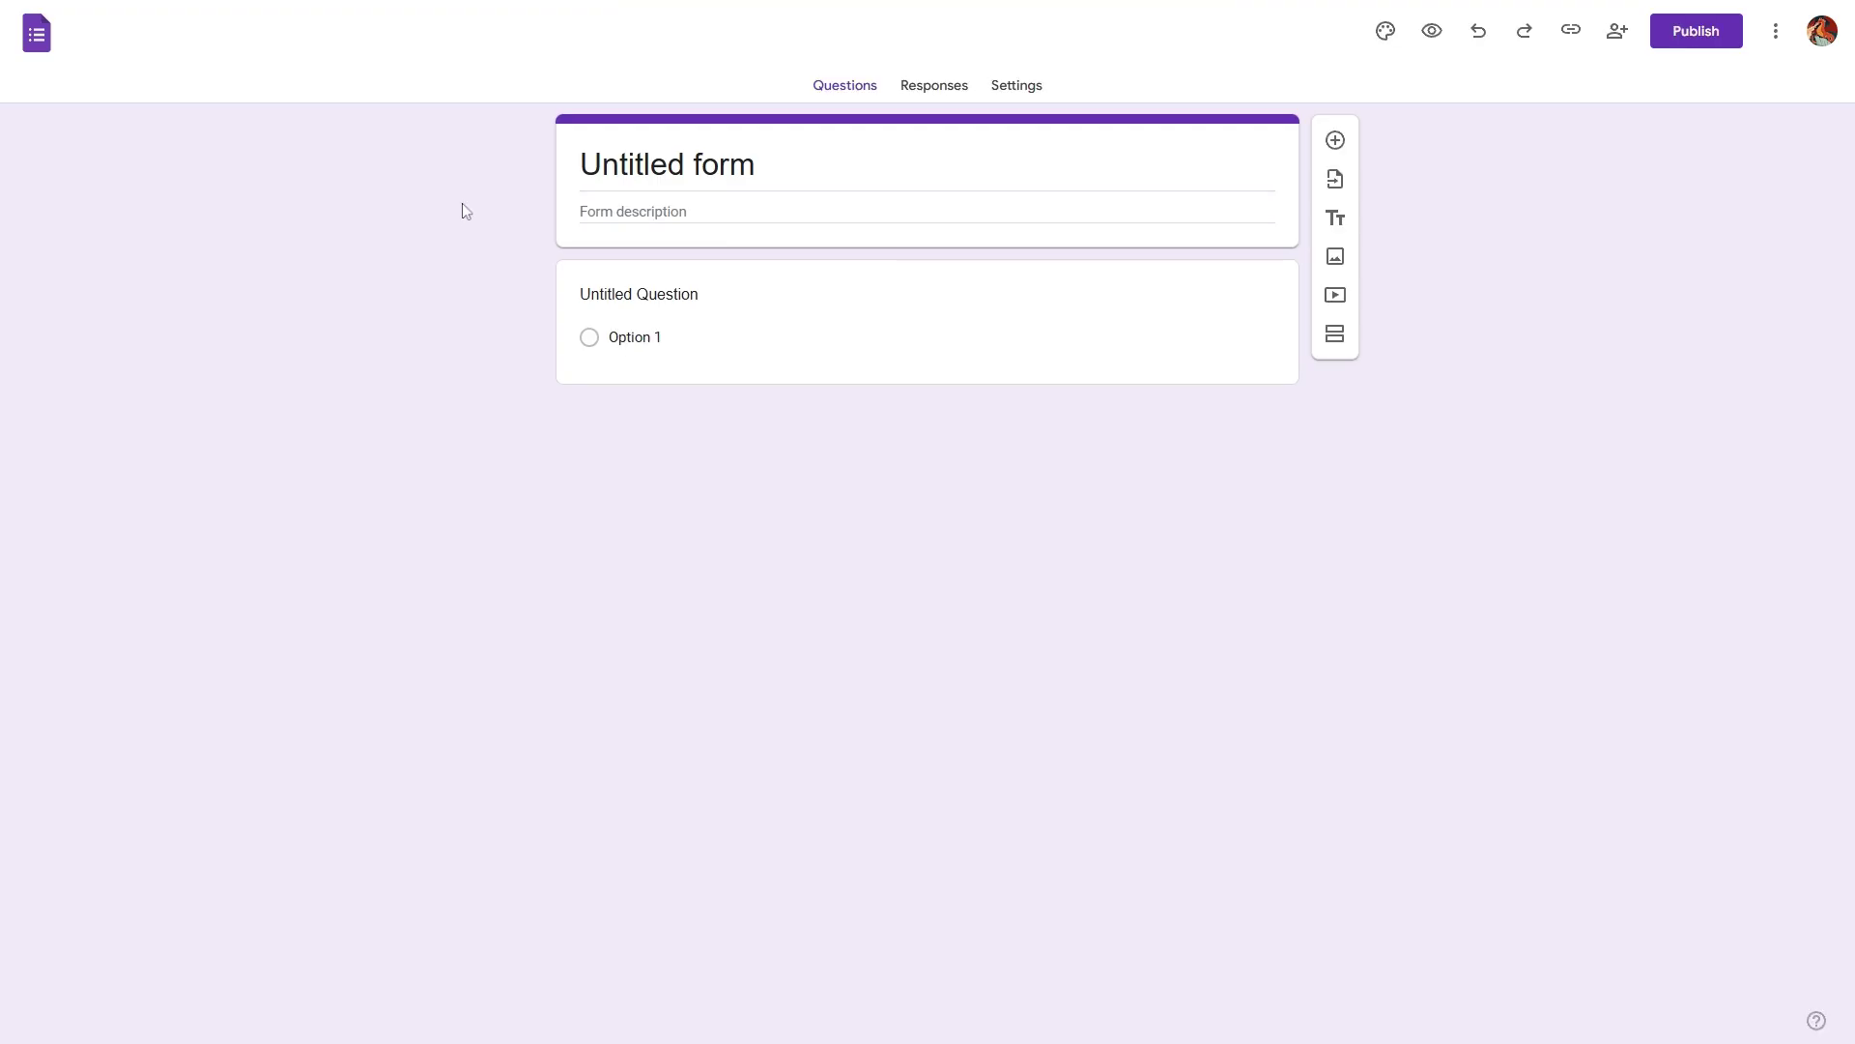
type("Customer Feedback Questionnaire")
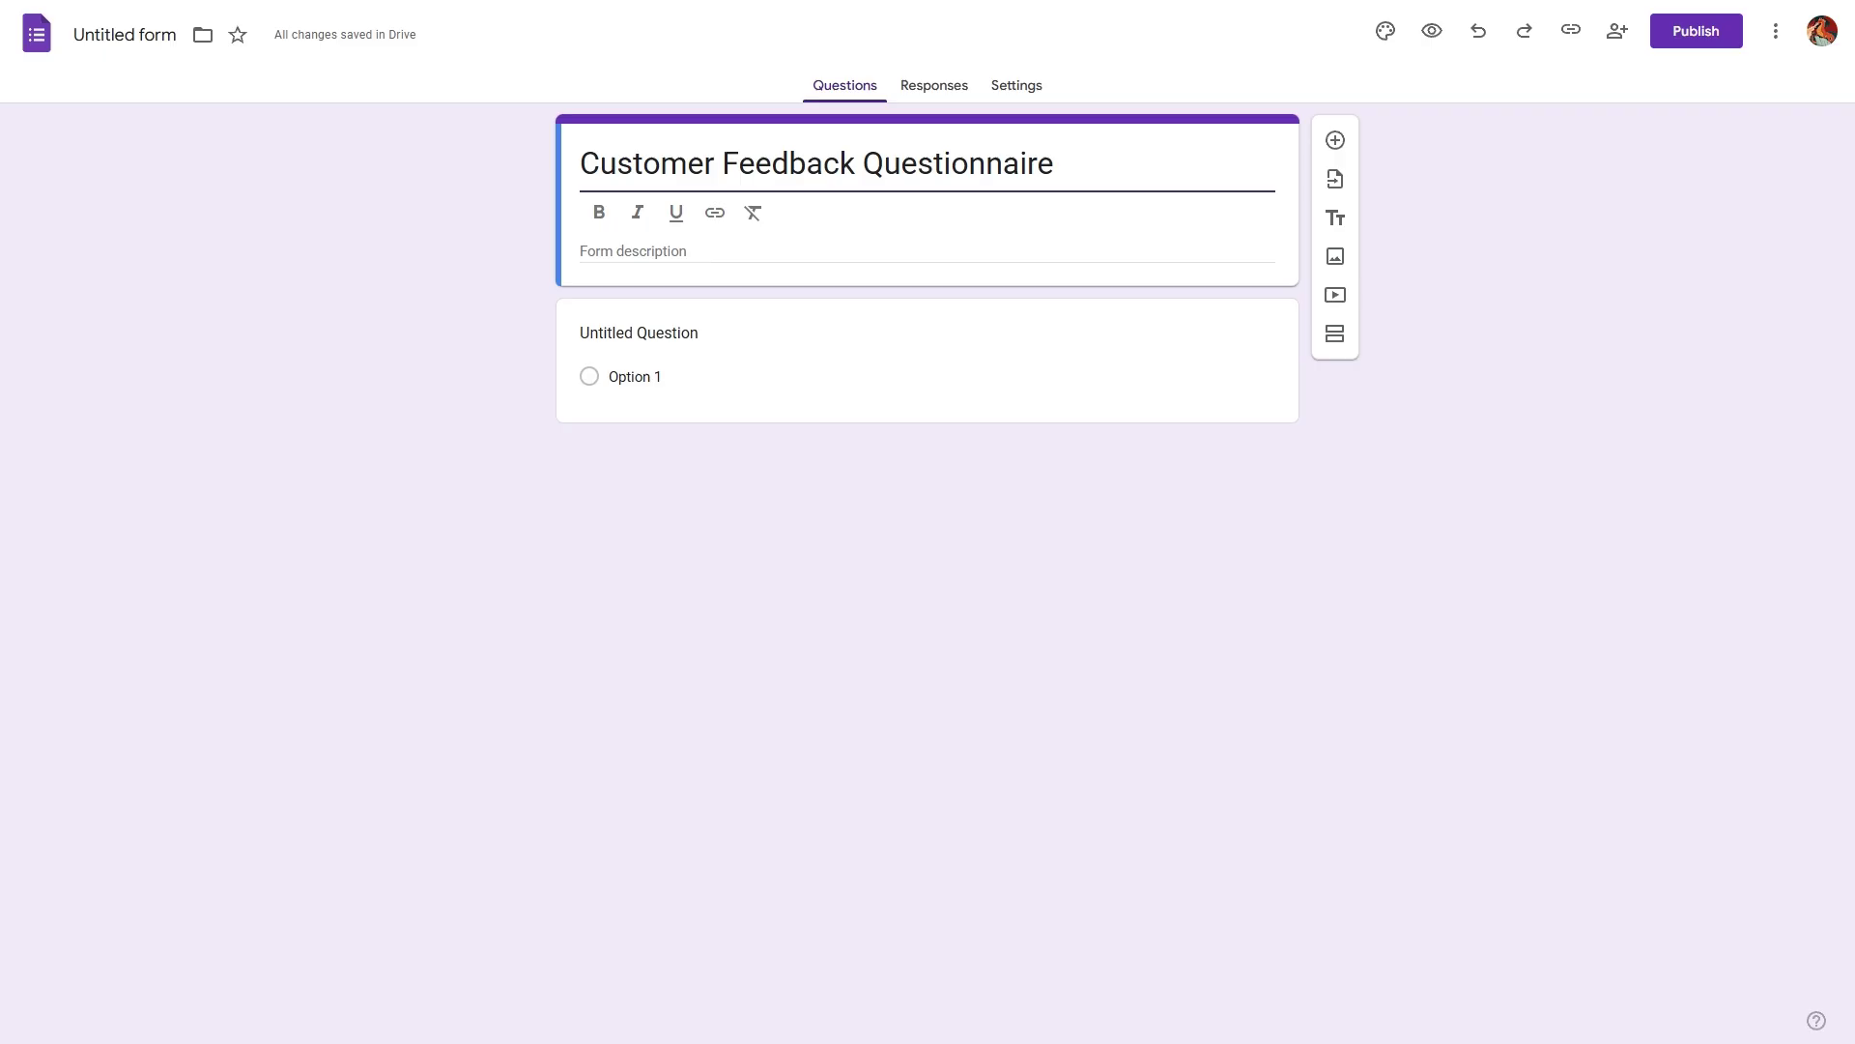
left_click(163, 34)
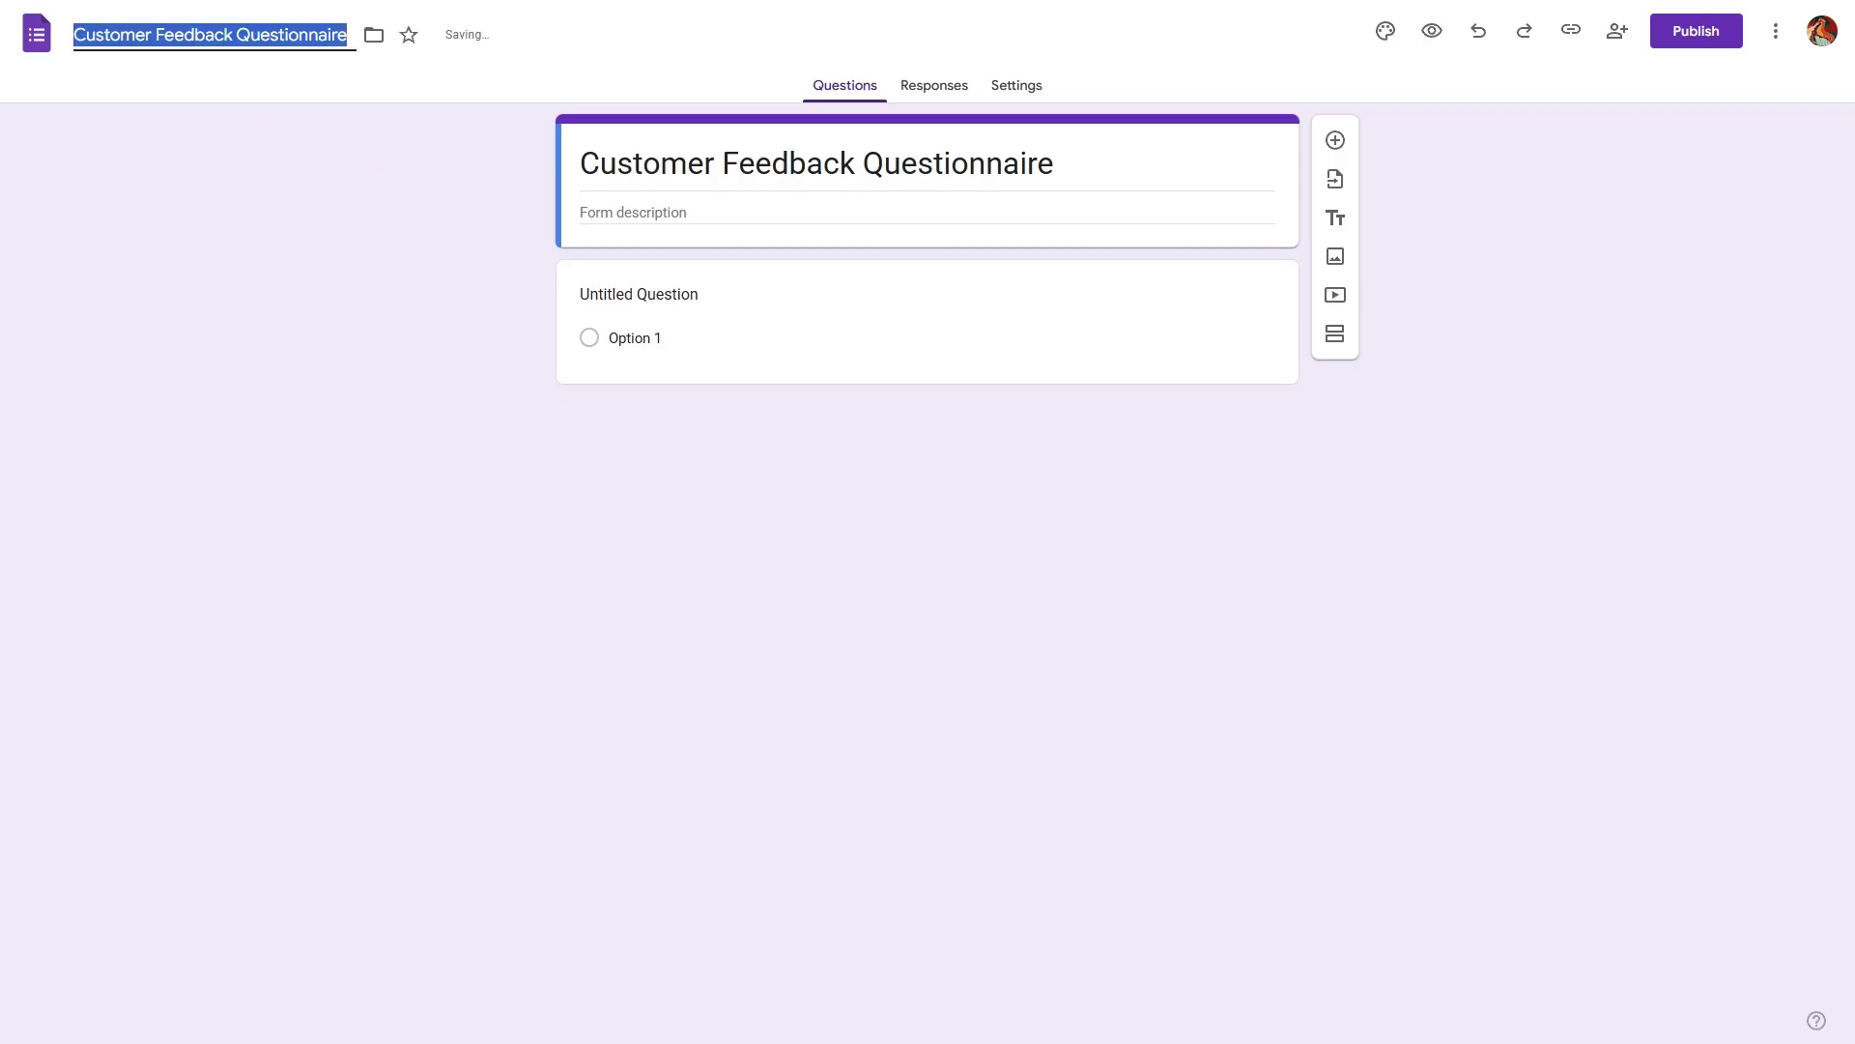
left_click(187, 160)
Add the description 'Please take a minute to answer a few quick questions. Your input helps us improve…'.
left_click(665, 214)
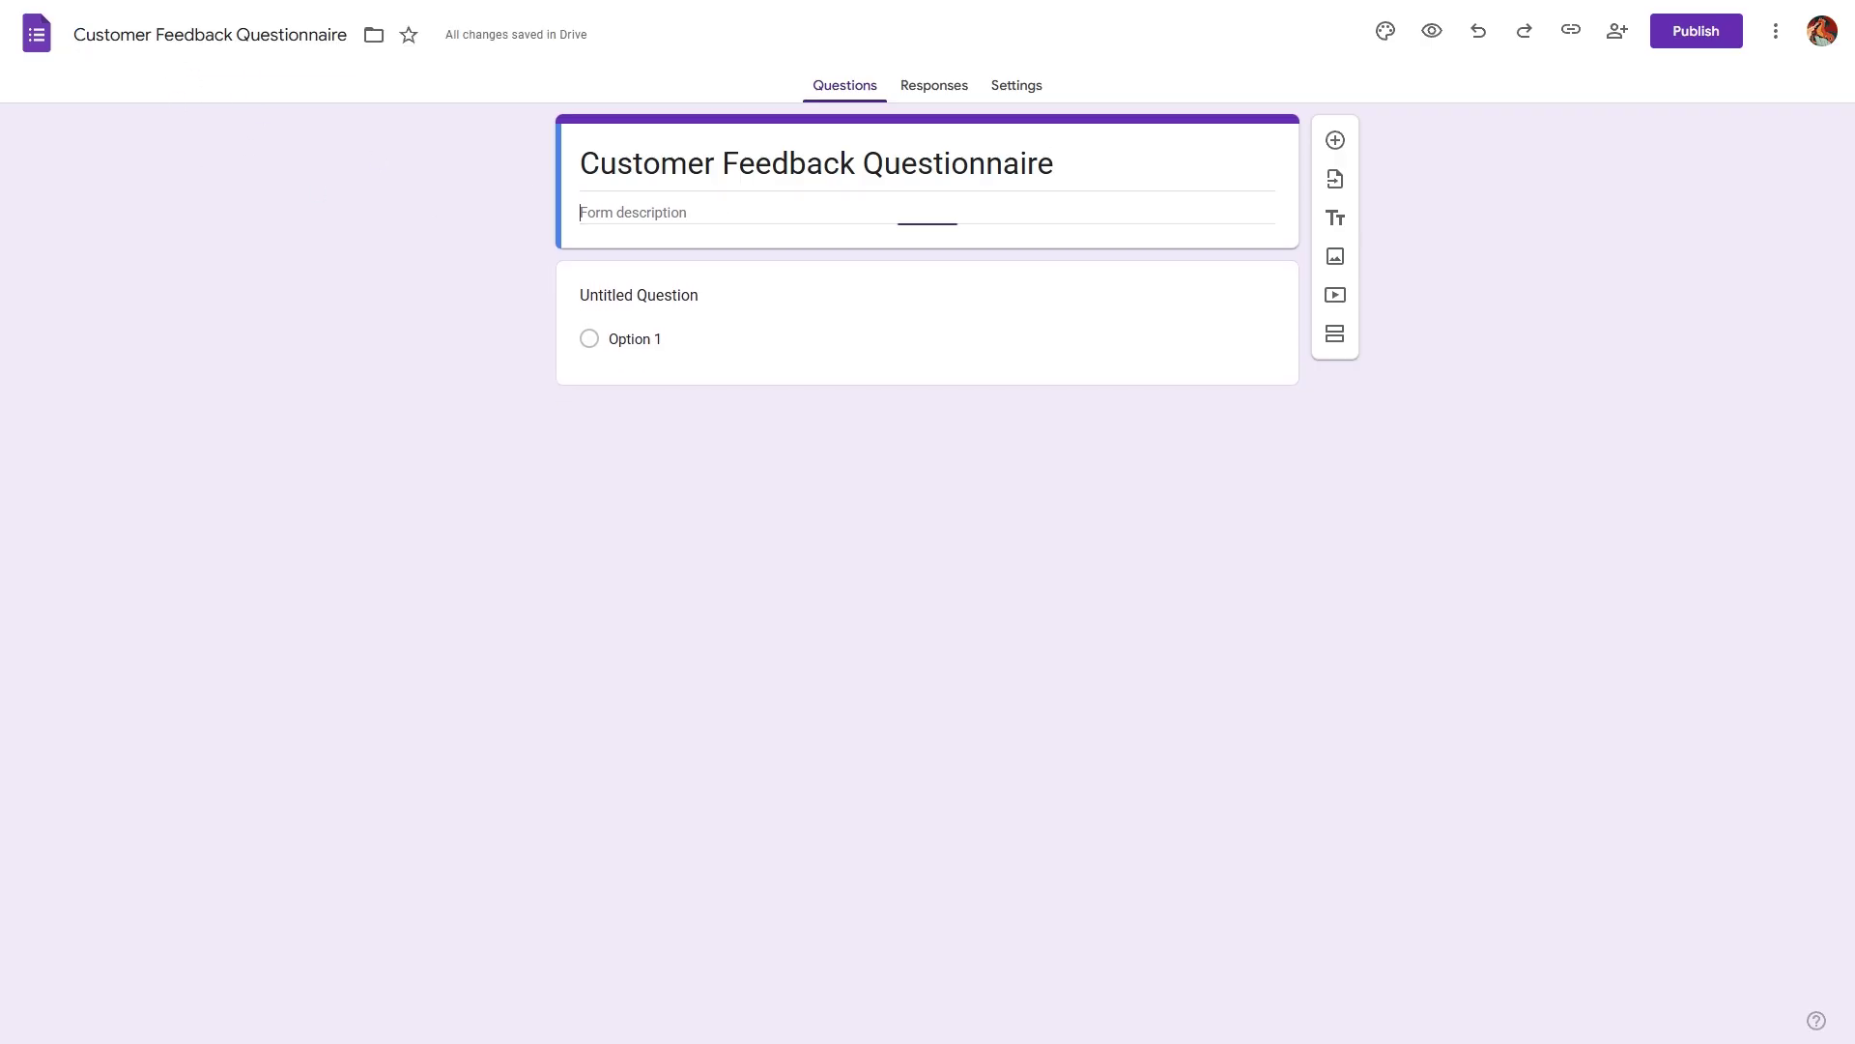
type("Please take a minute to answer a few quick questions. Your input helps us improve and serve you better!")
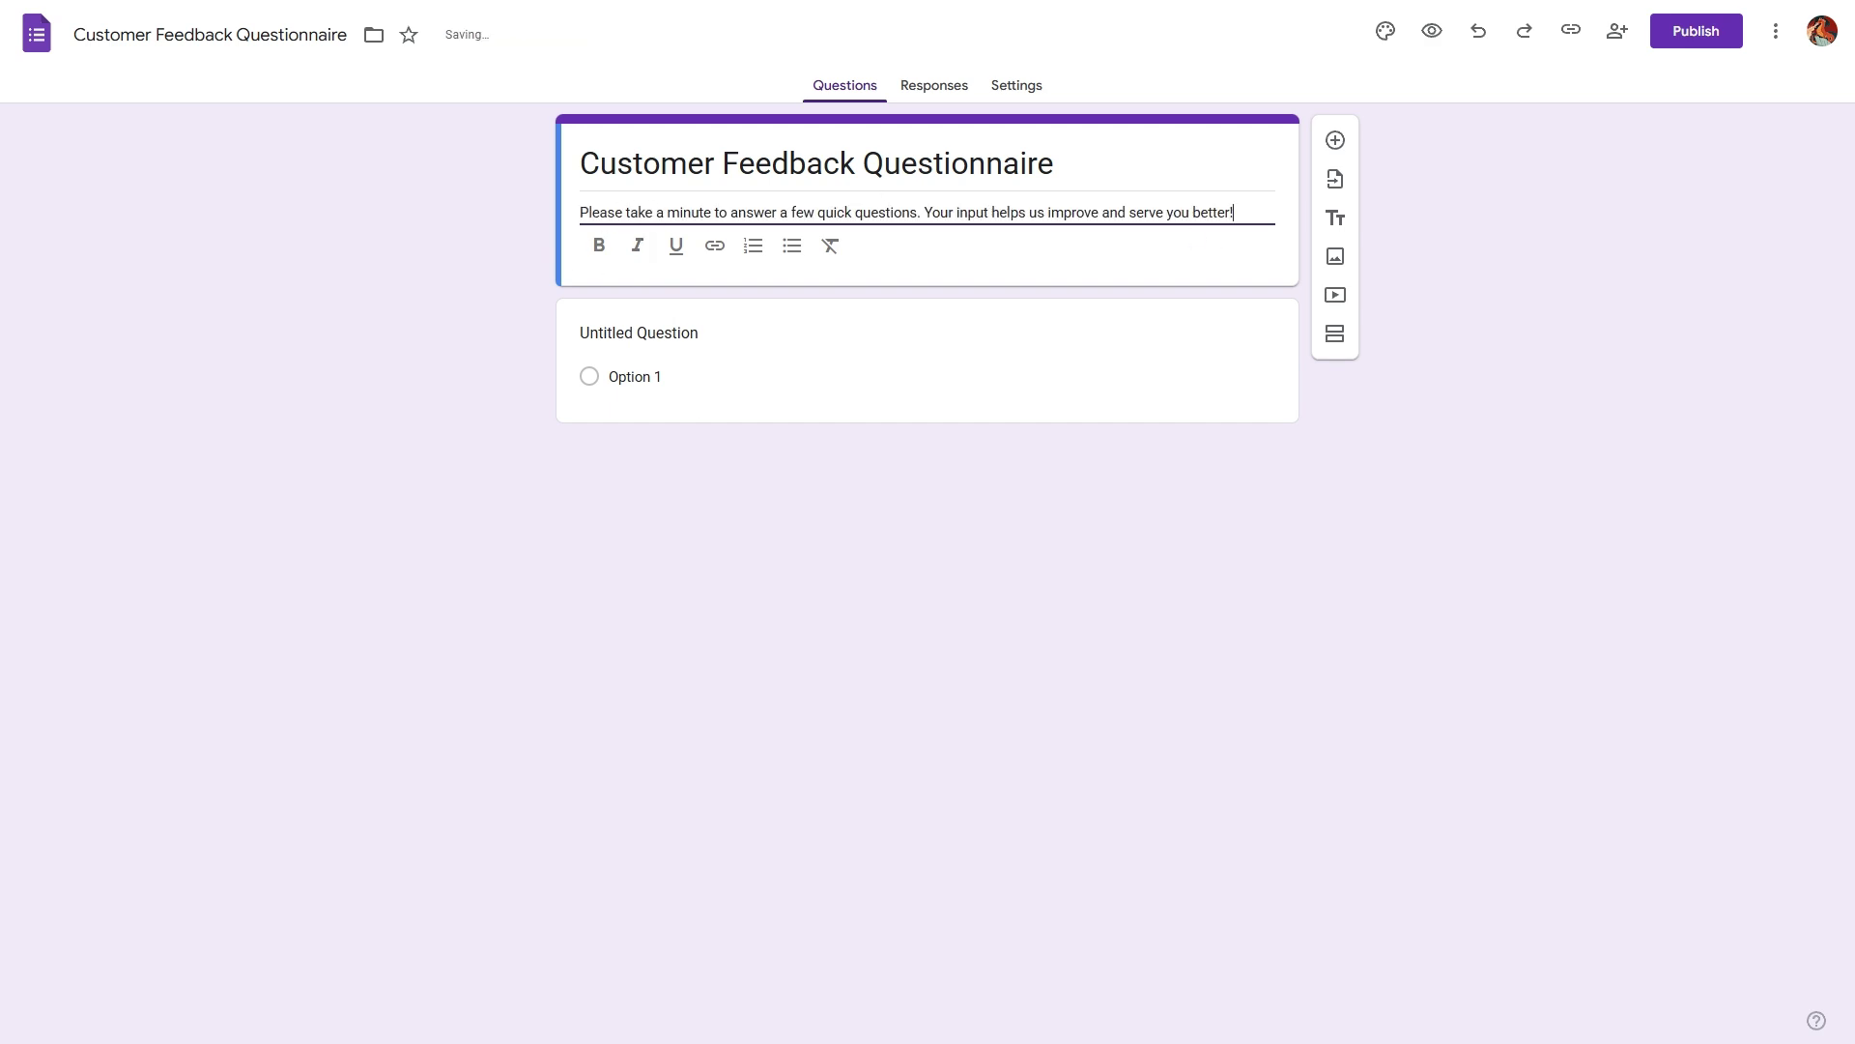
left_click(639, 332)
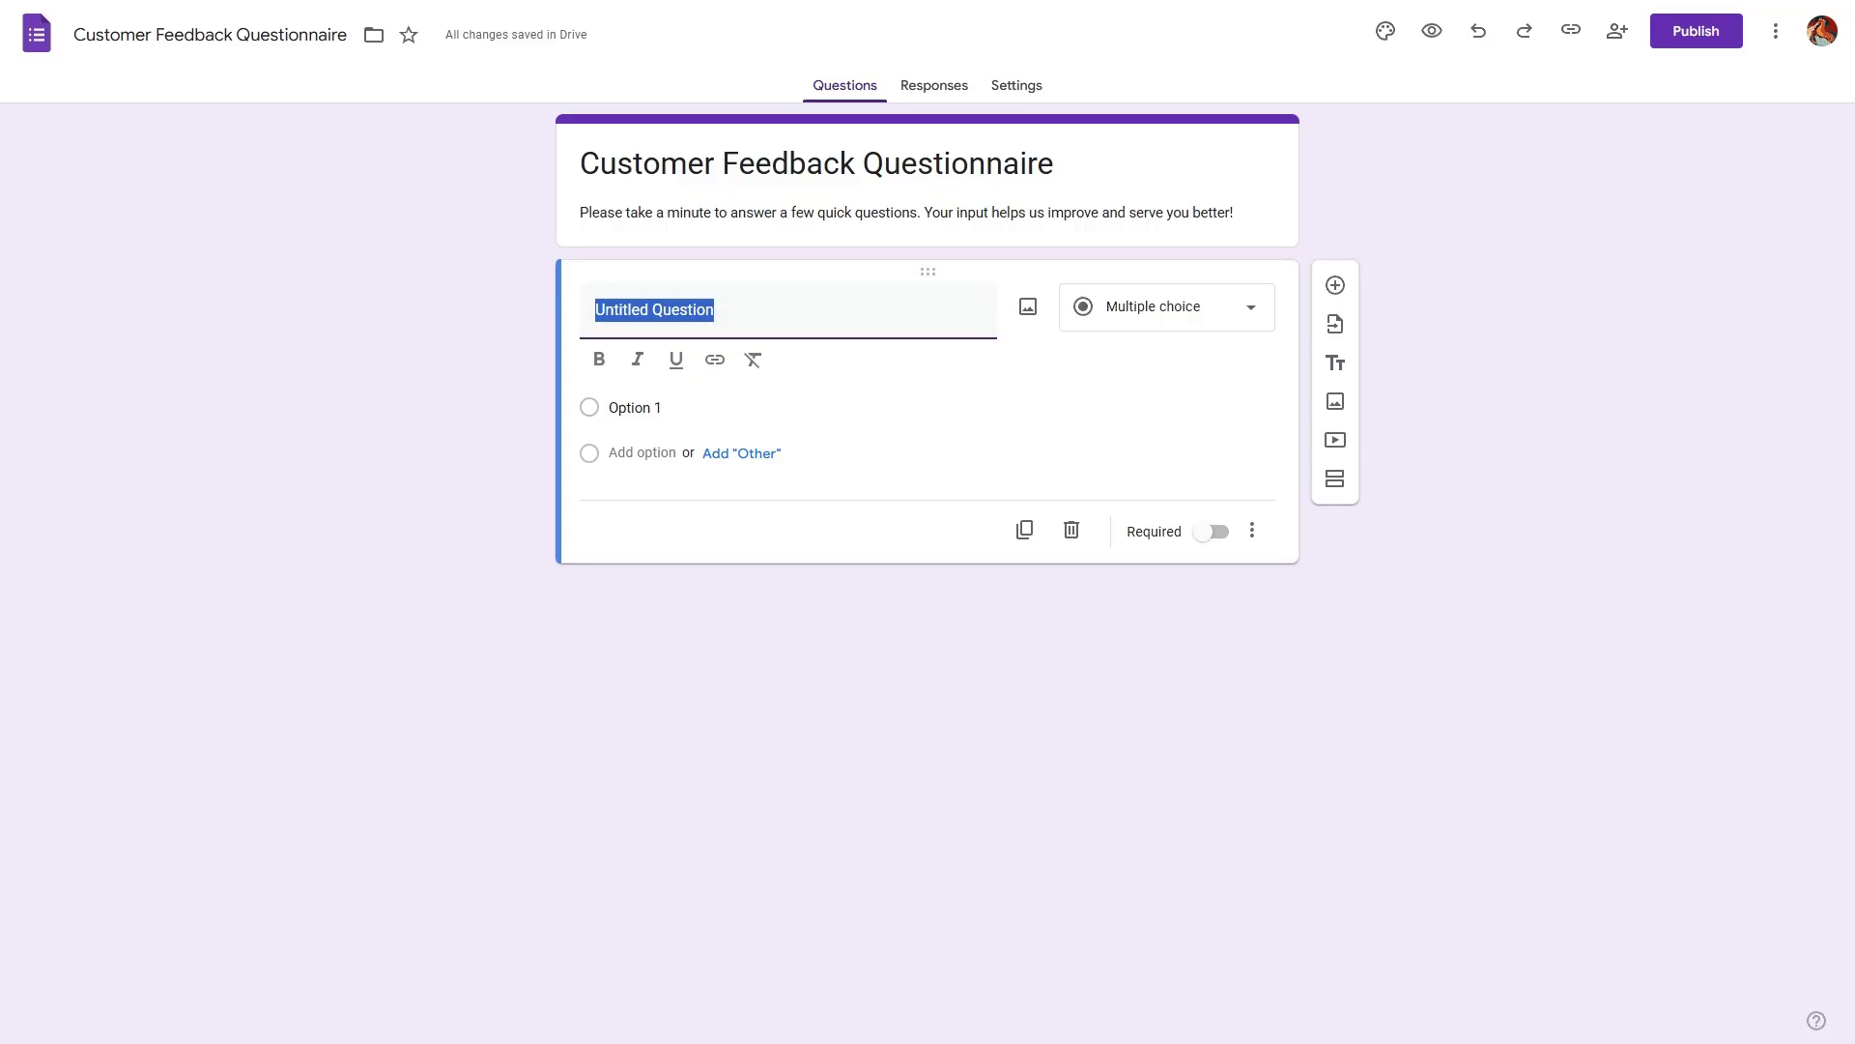
Make the first question 'What's your name?' a required Short answer question.
type("What's your name?")
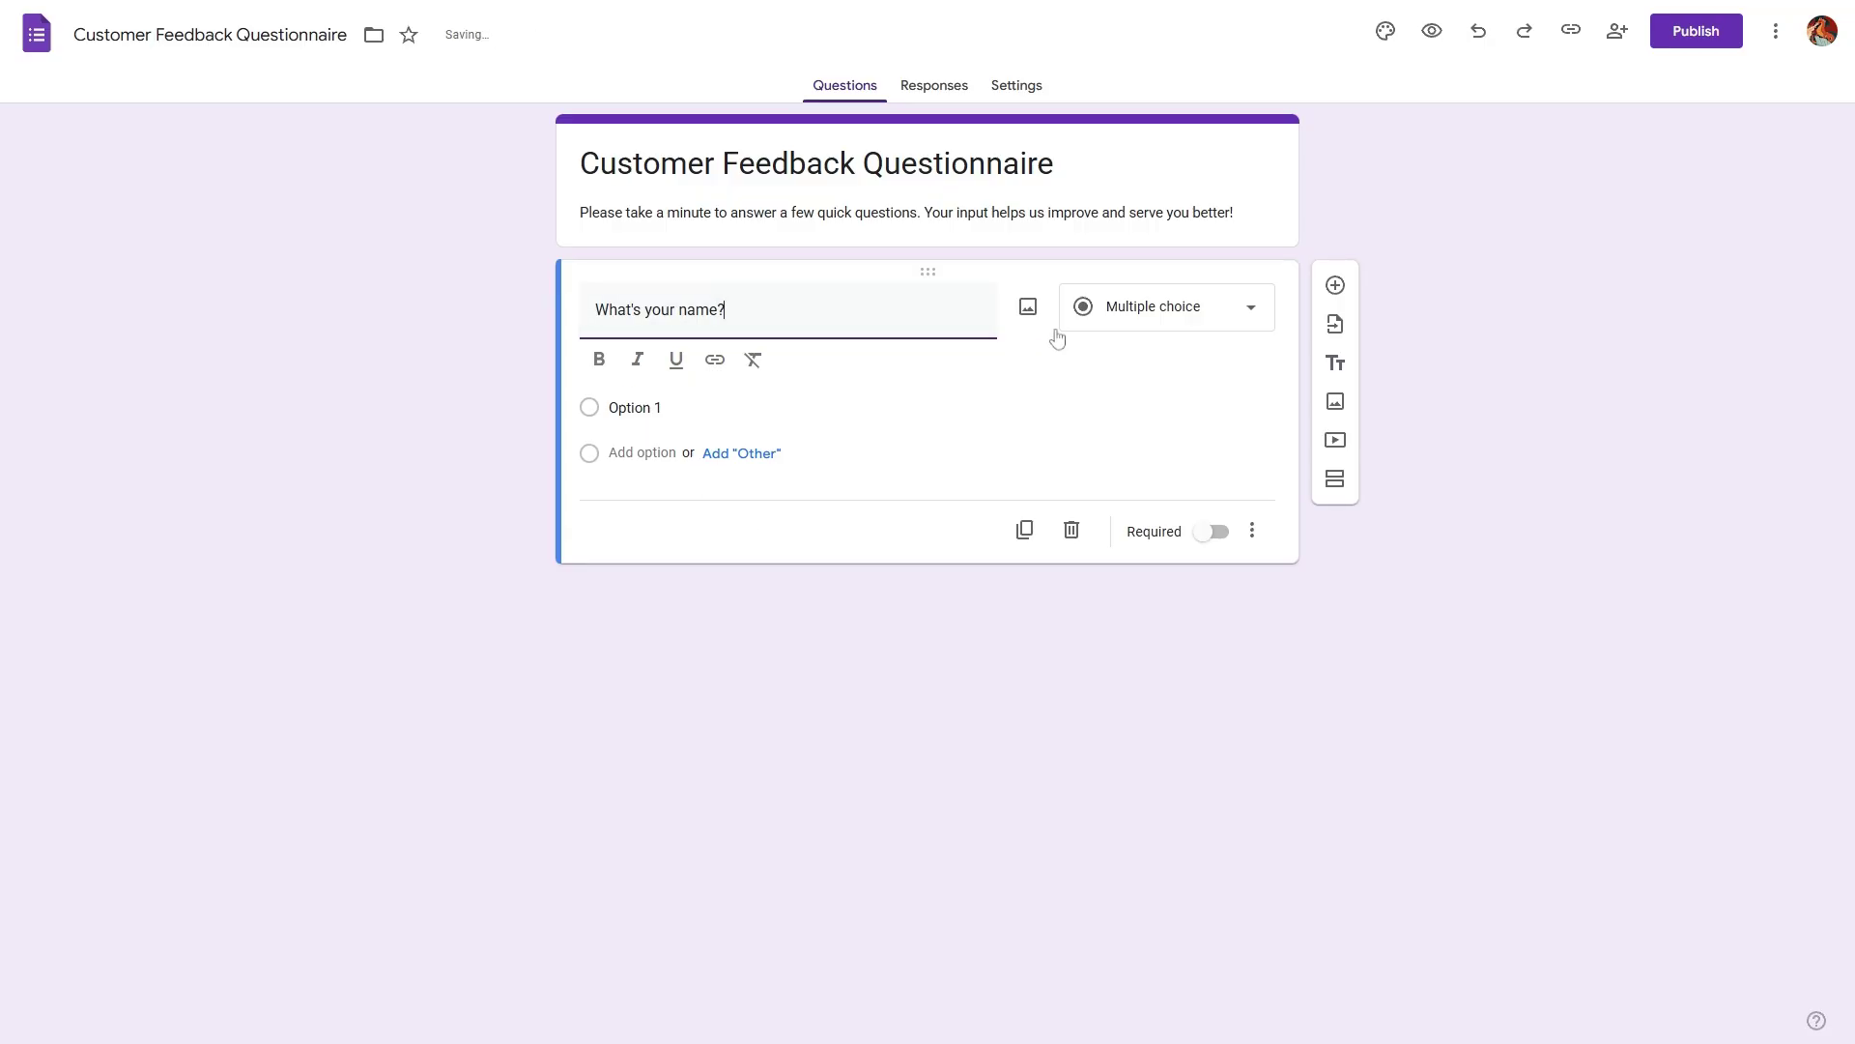
left_click(1161, 311)
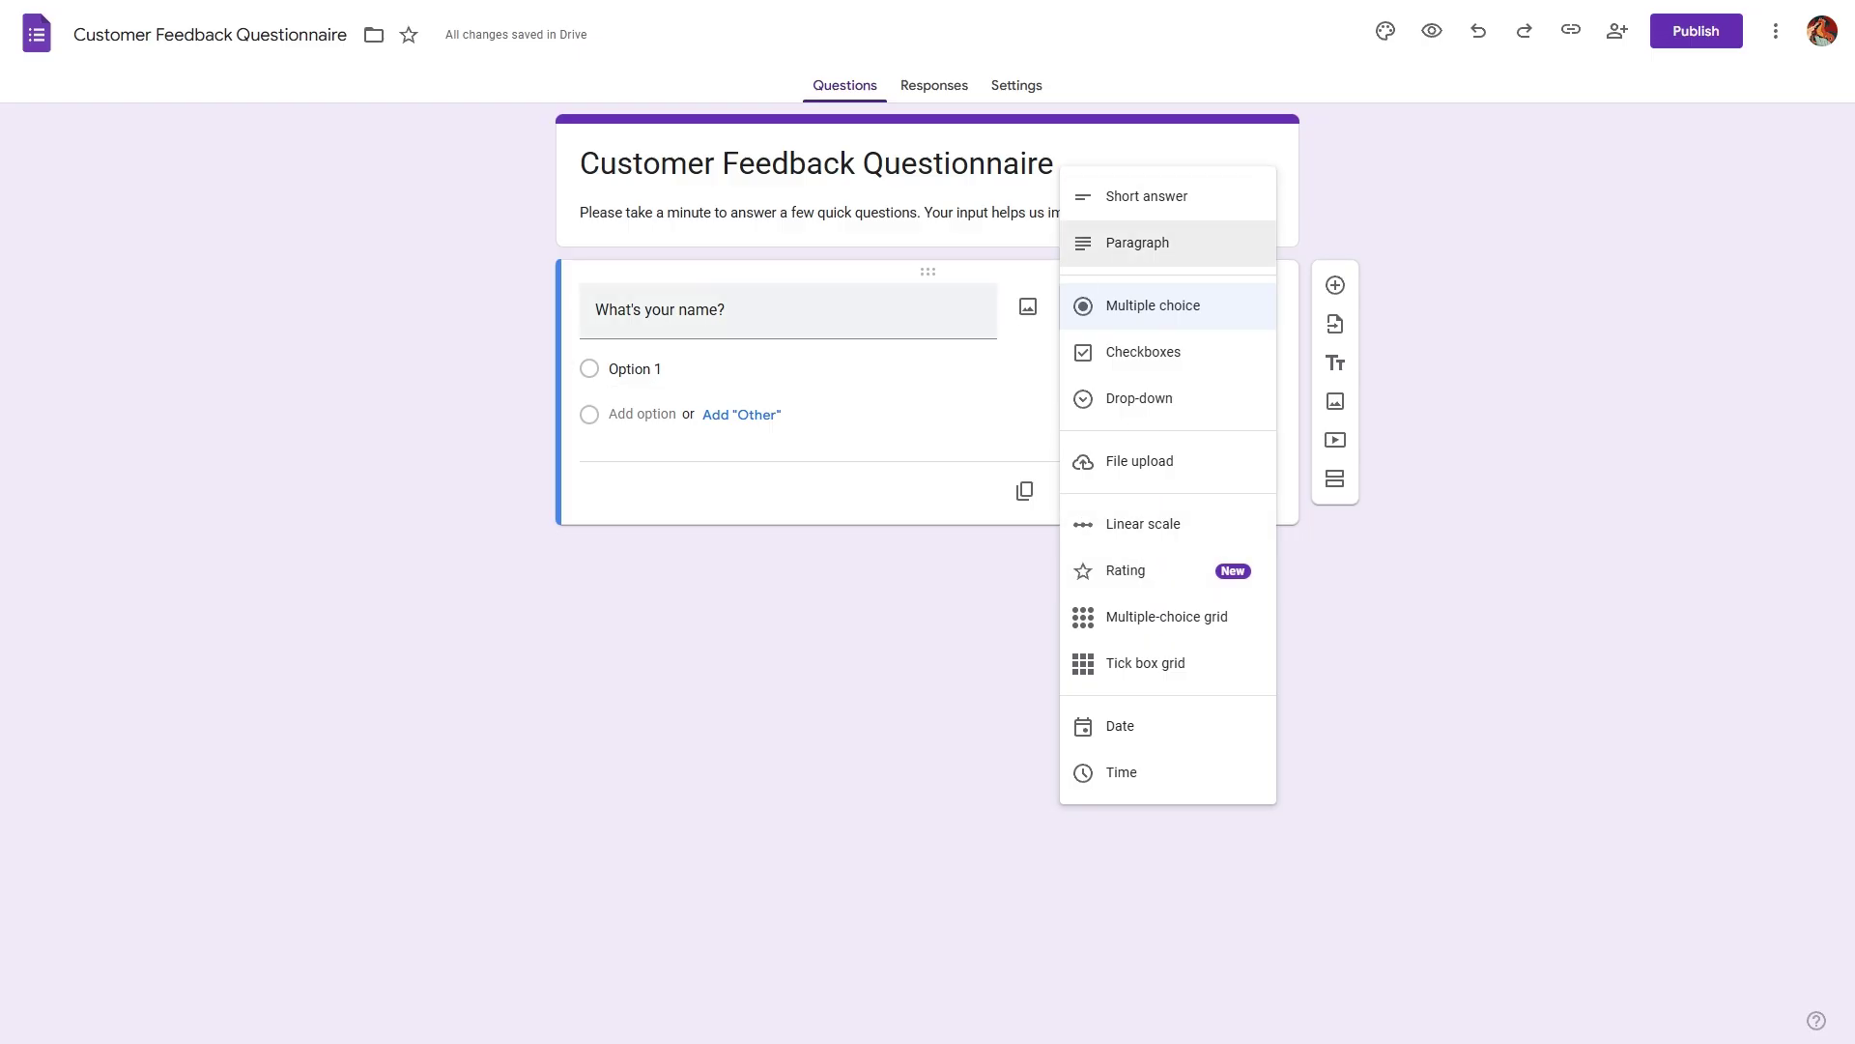
left_click(1141, 196)
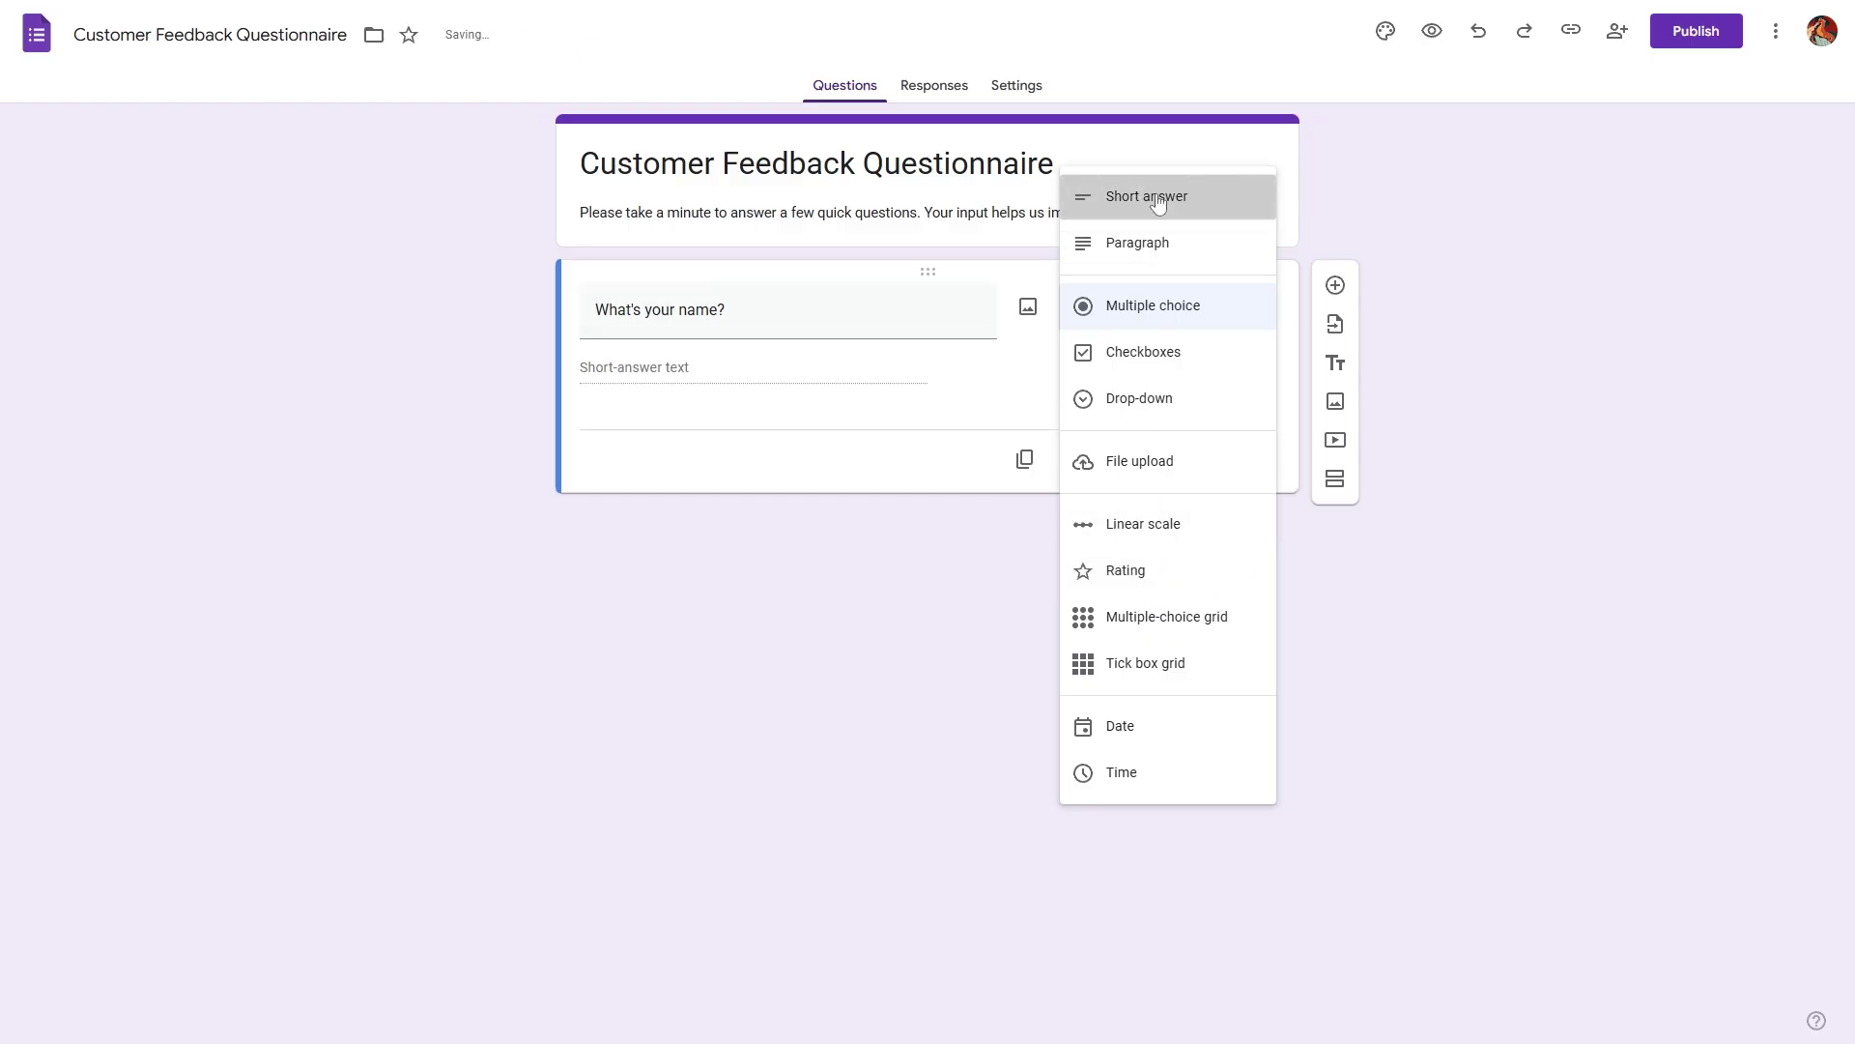
left_click(1147, 316)
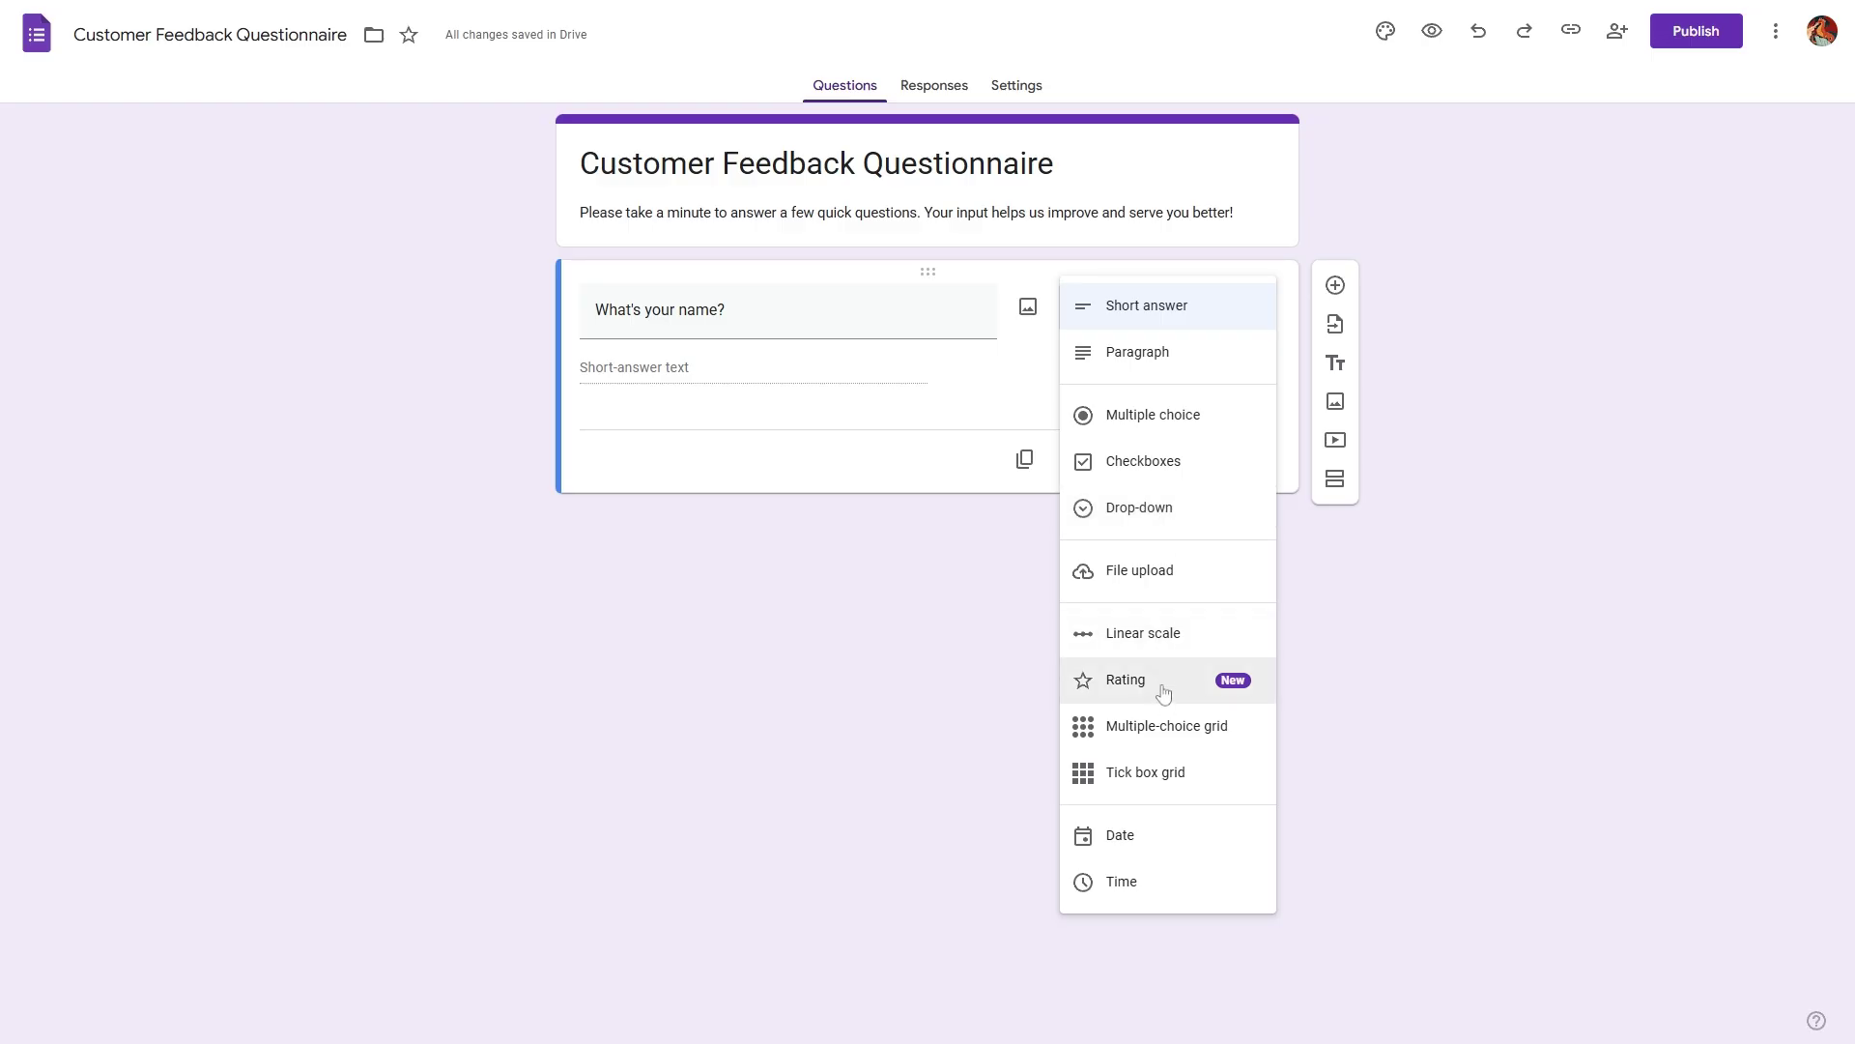
left_click(891, 674)
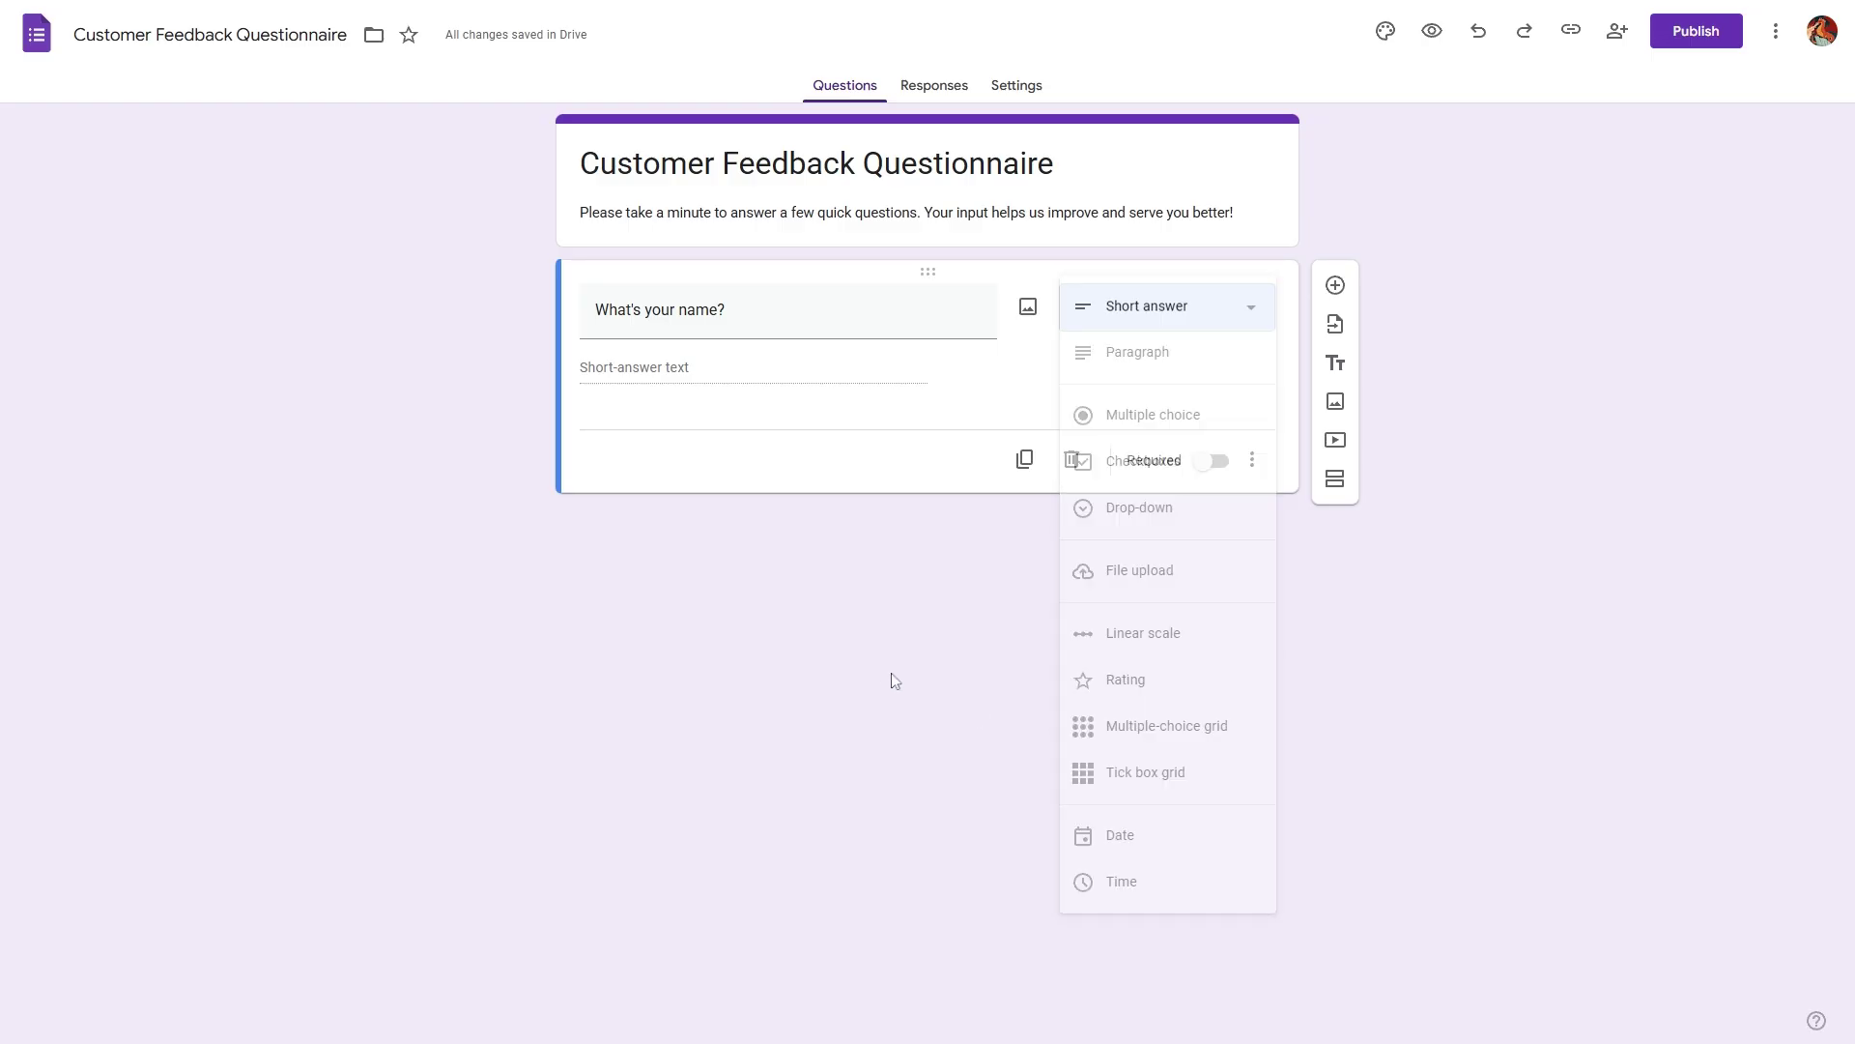
left_click(1208, 464)
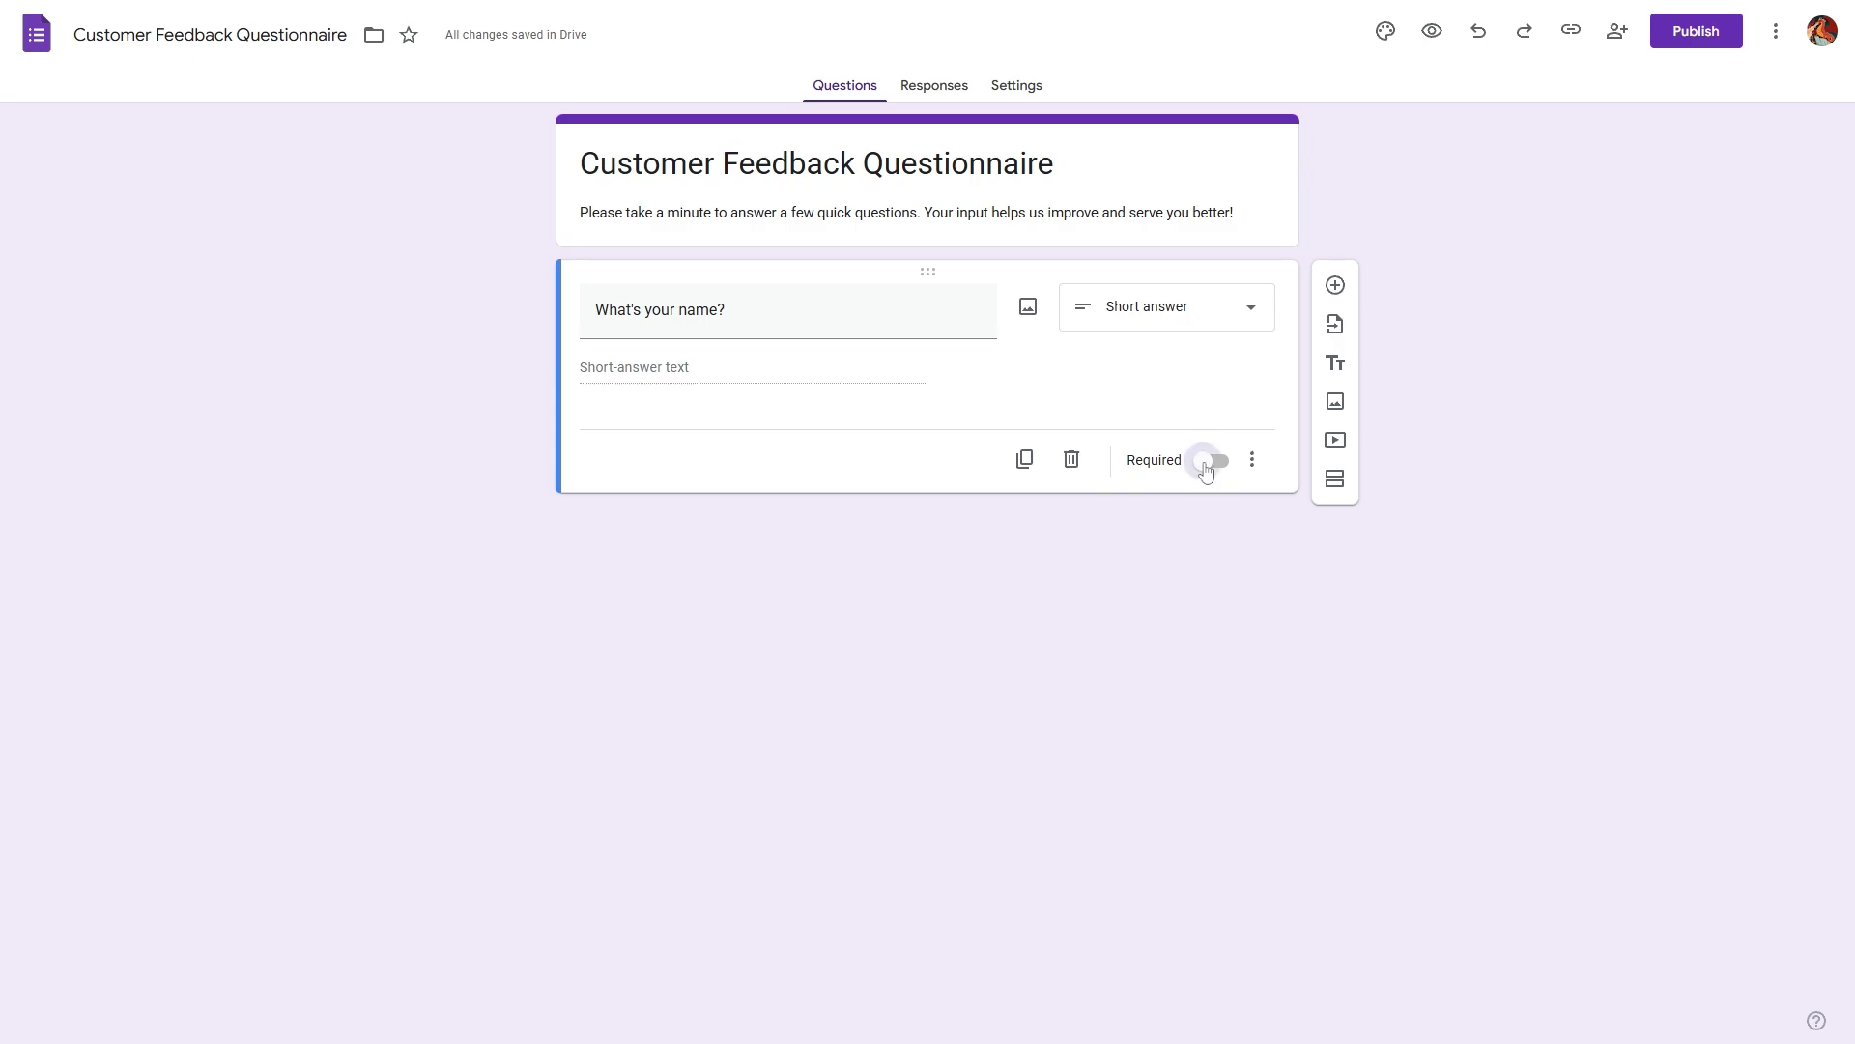
Add a required 'How did you hear about us?' question: Online Ad, Friend/Referral, Social Media, Google Search, Other.
left_click(1335, 286)
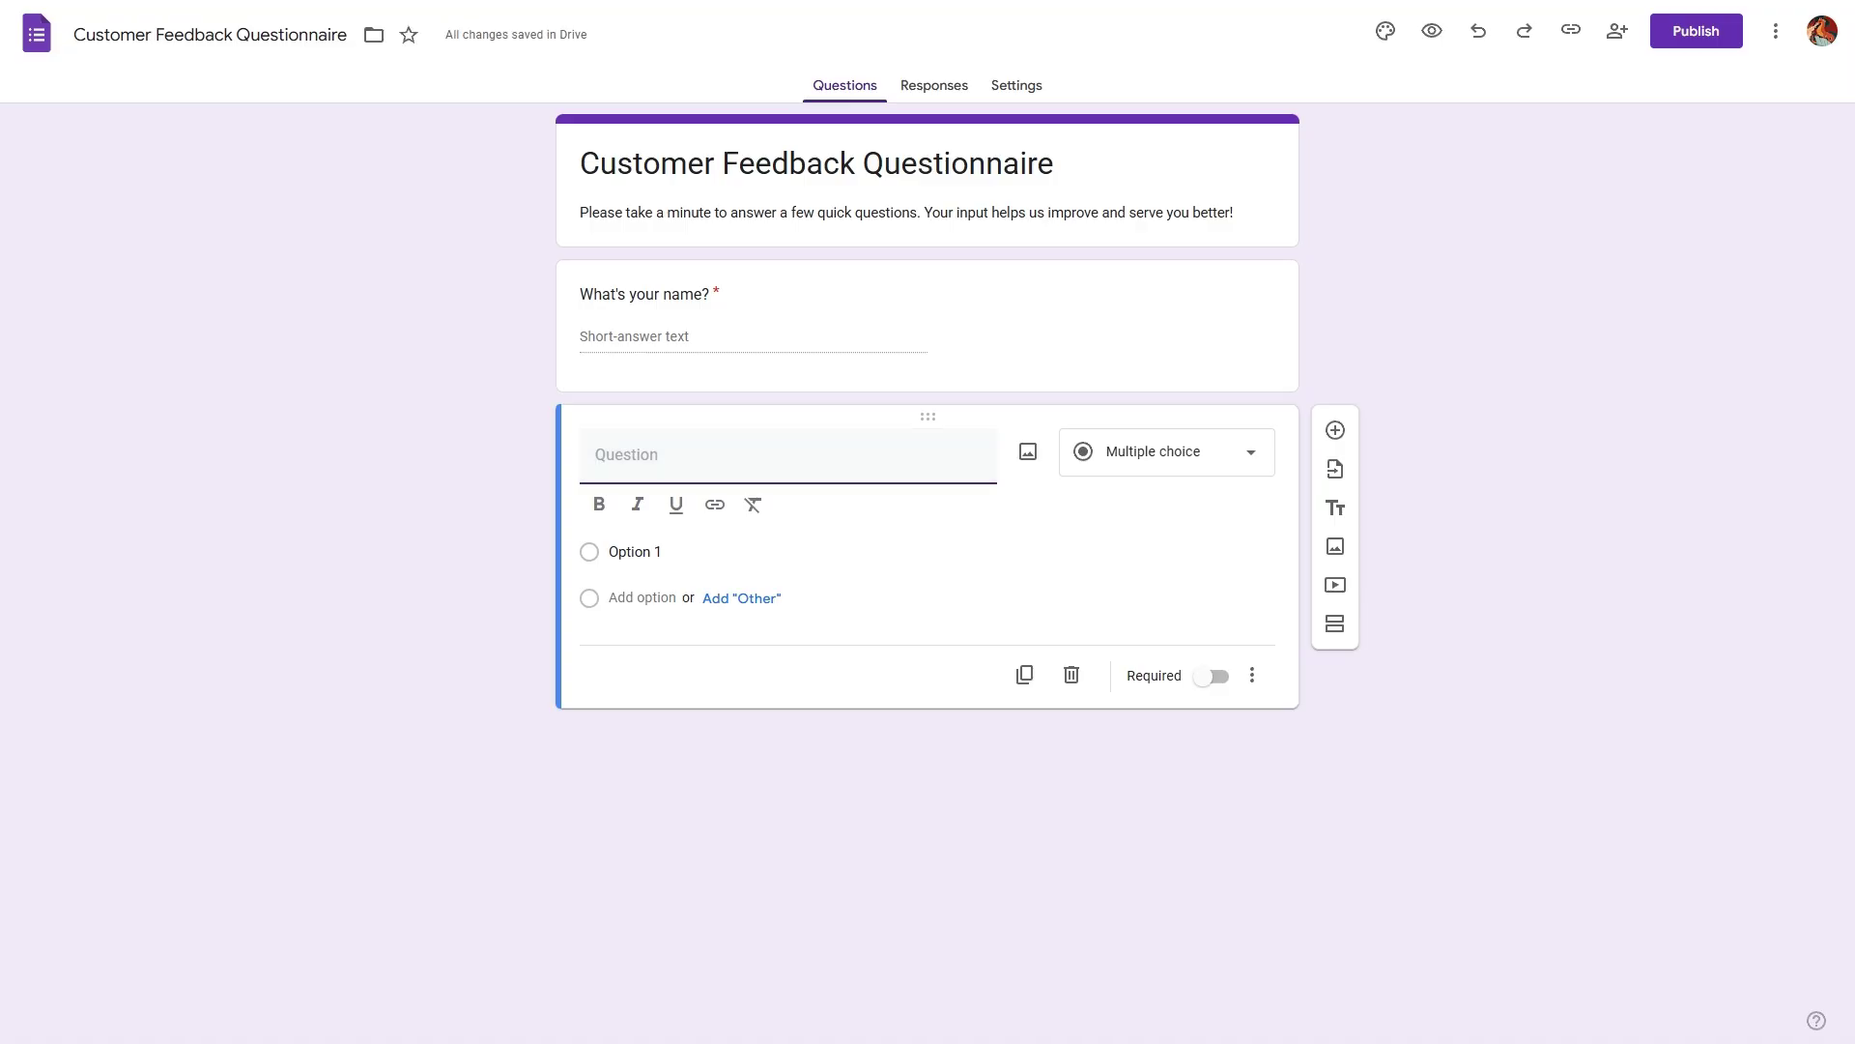
type("How did you hear about us?")
left_click(647, 552)
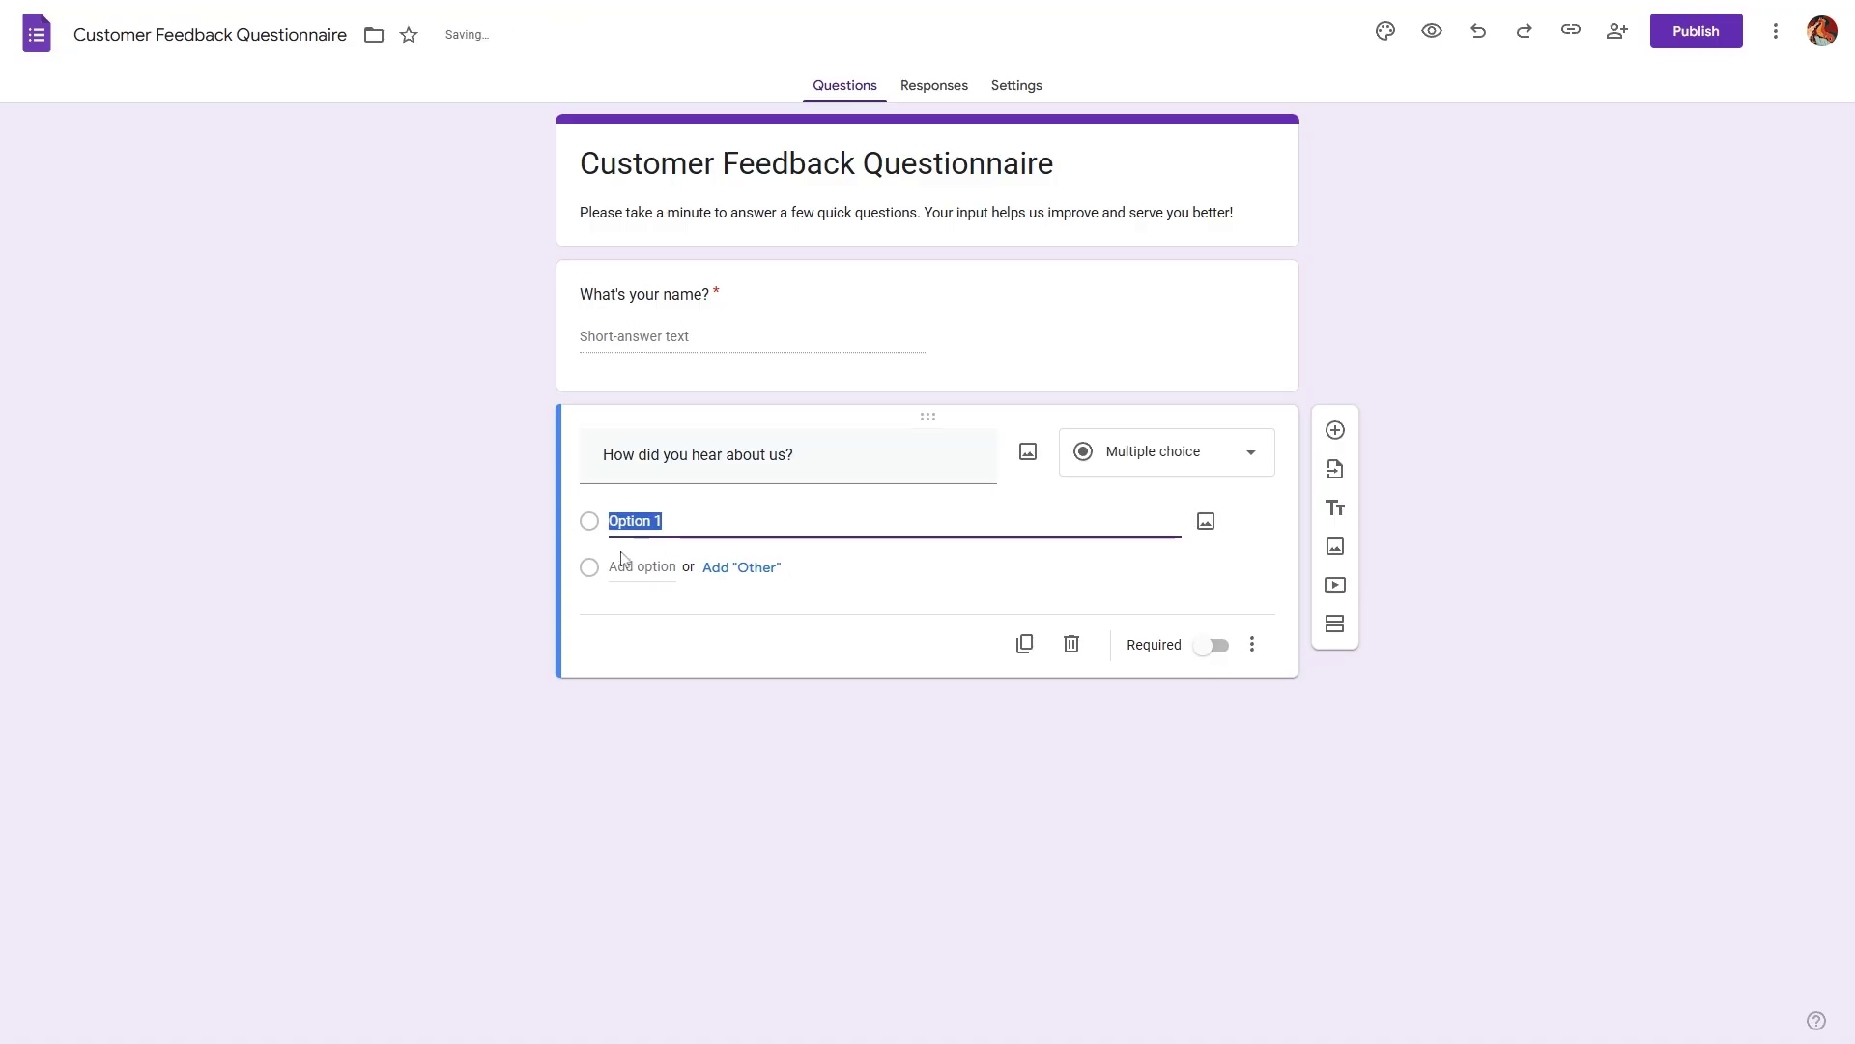
type("Online Ad")
key("Return")
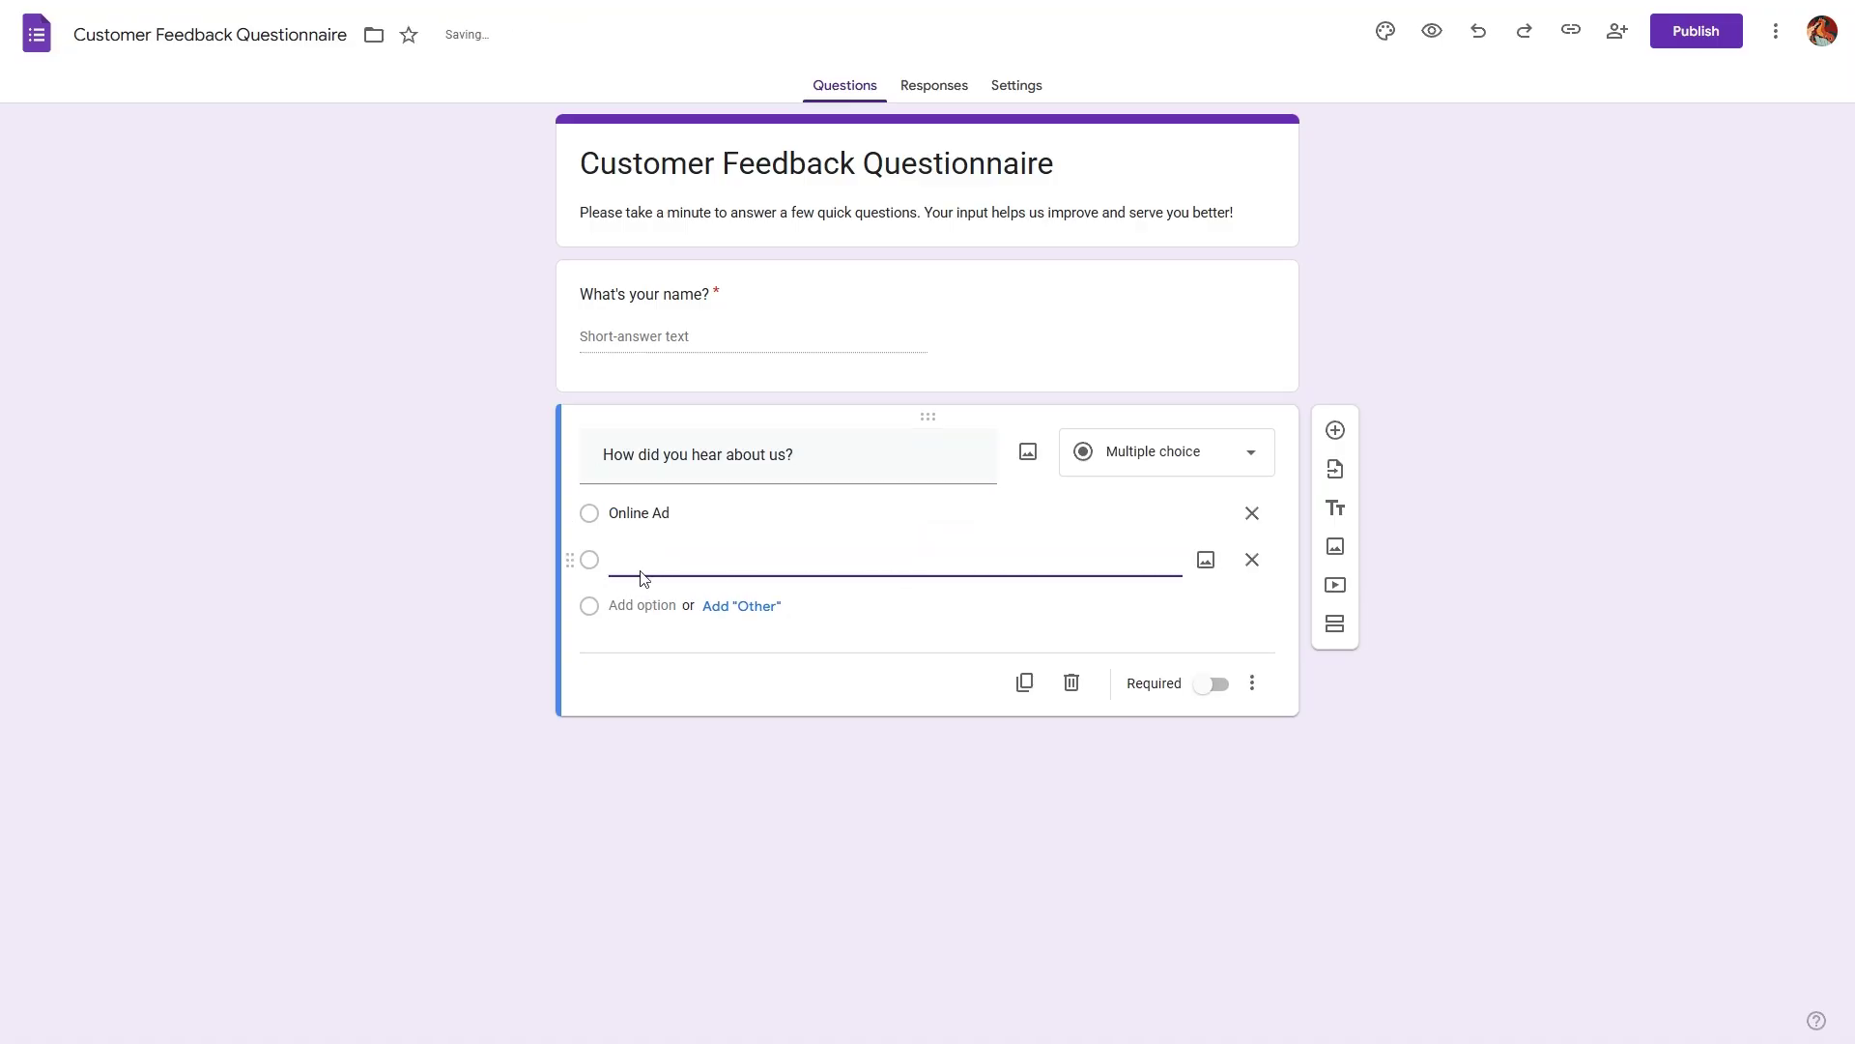
type("Friend/Referral")
key("Return")
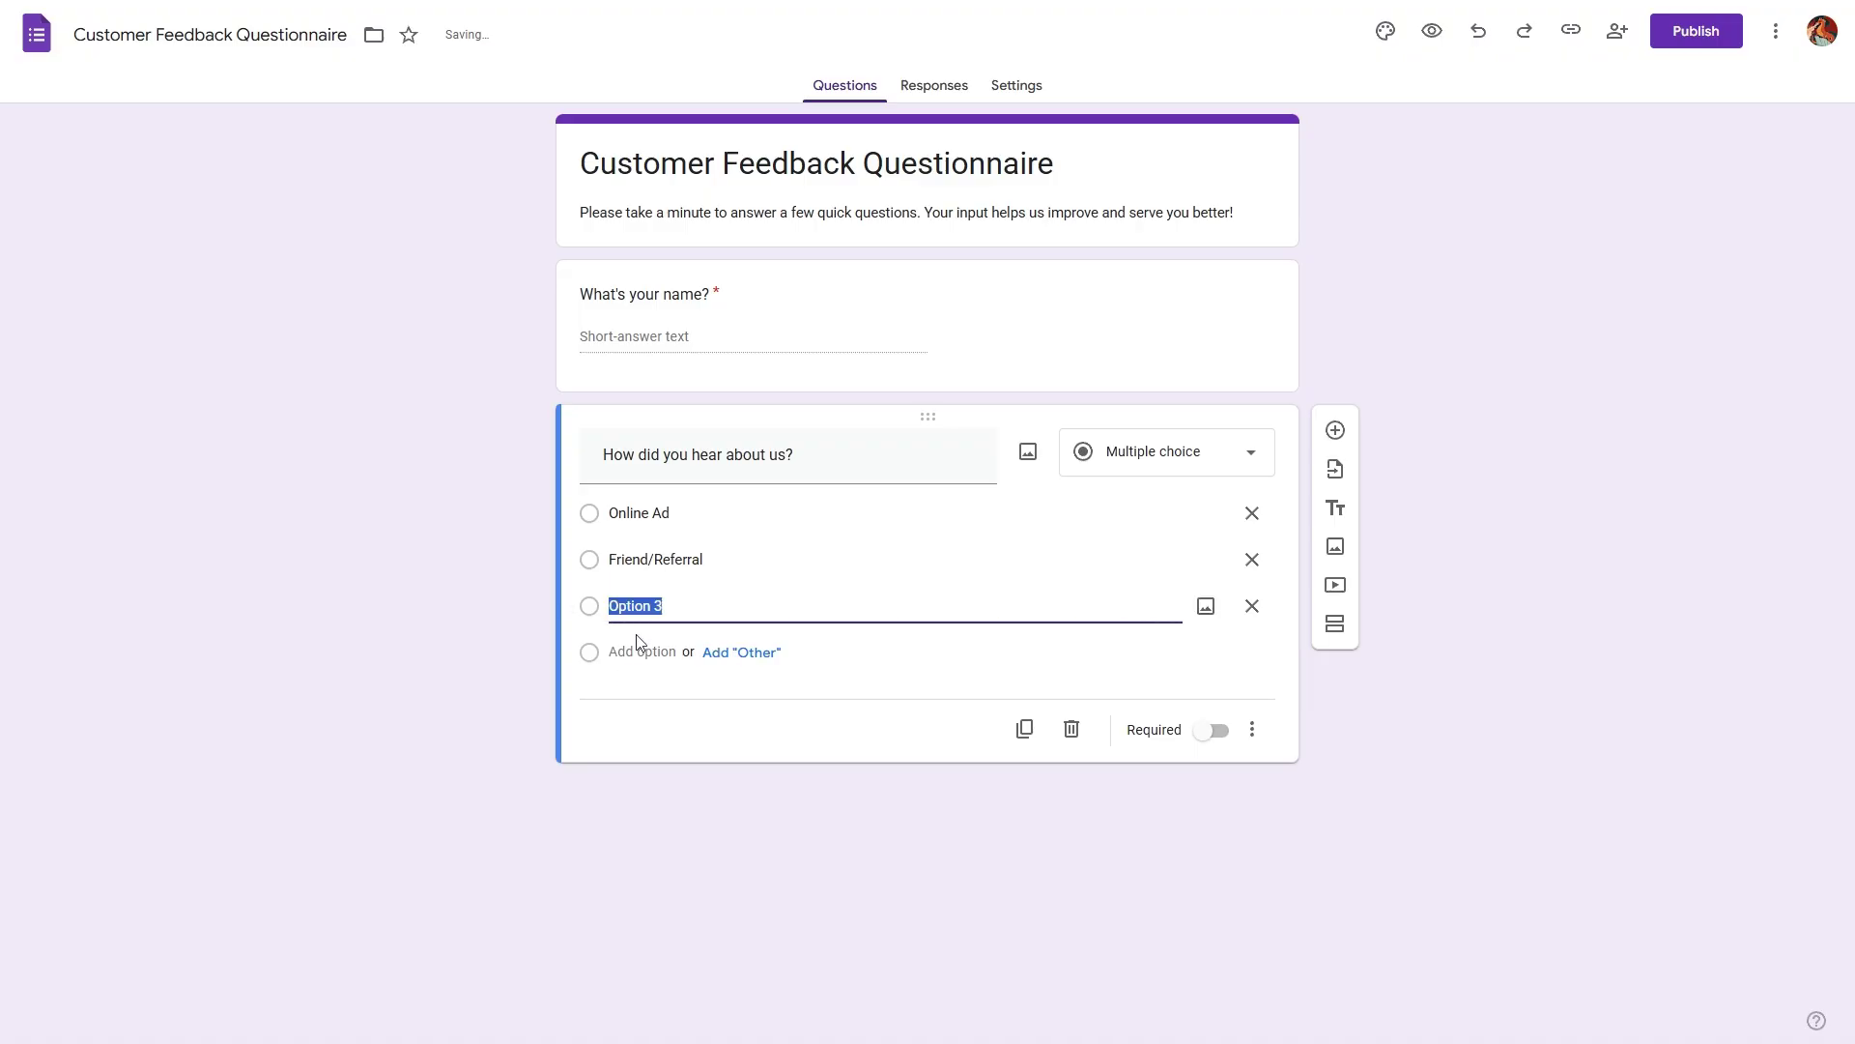
type("Social Media")
key("Return")
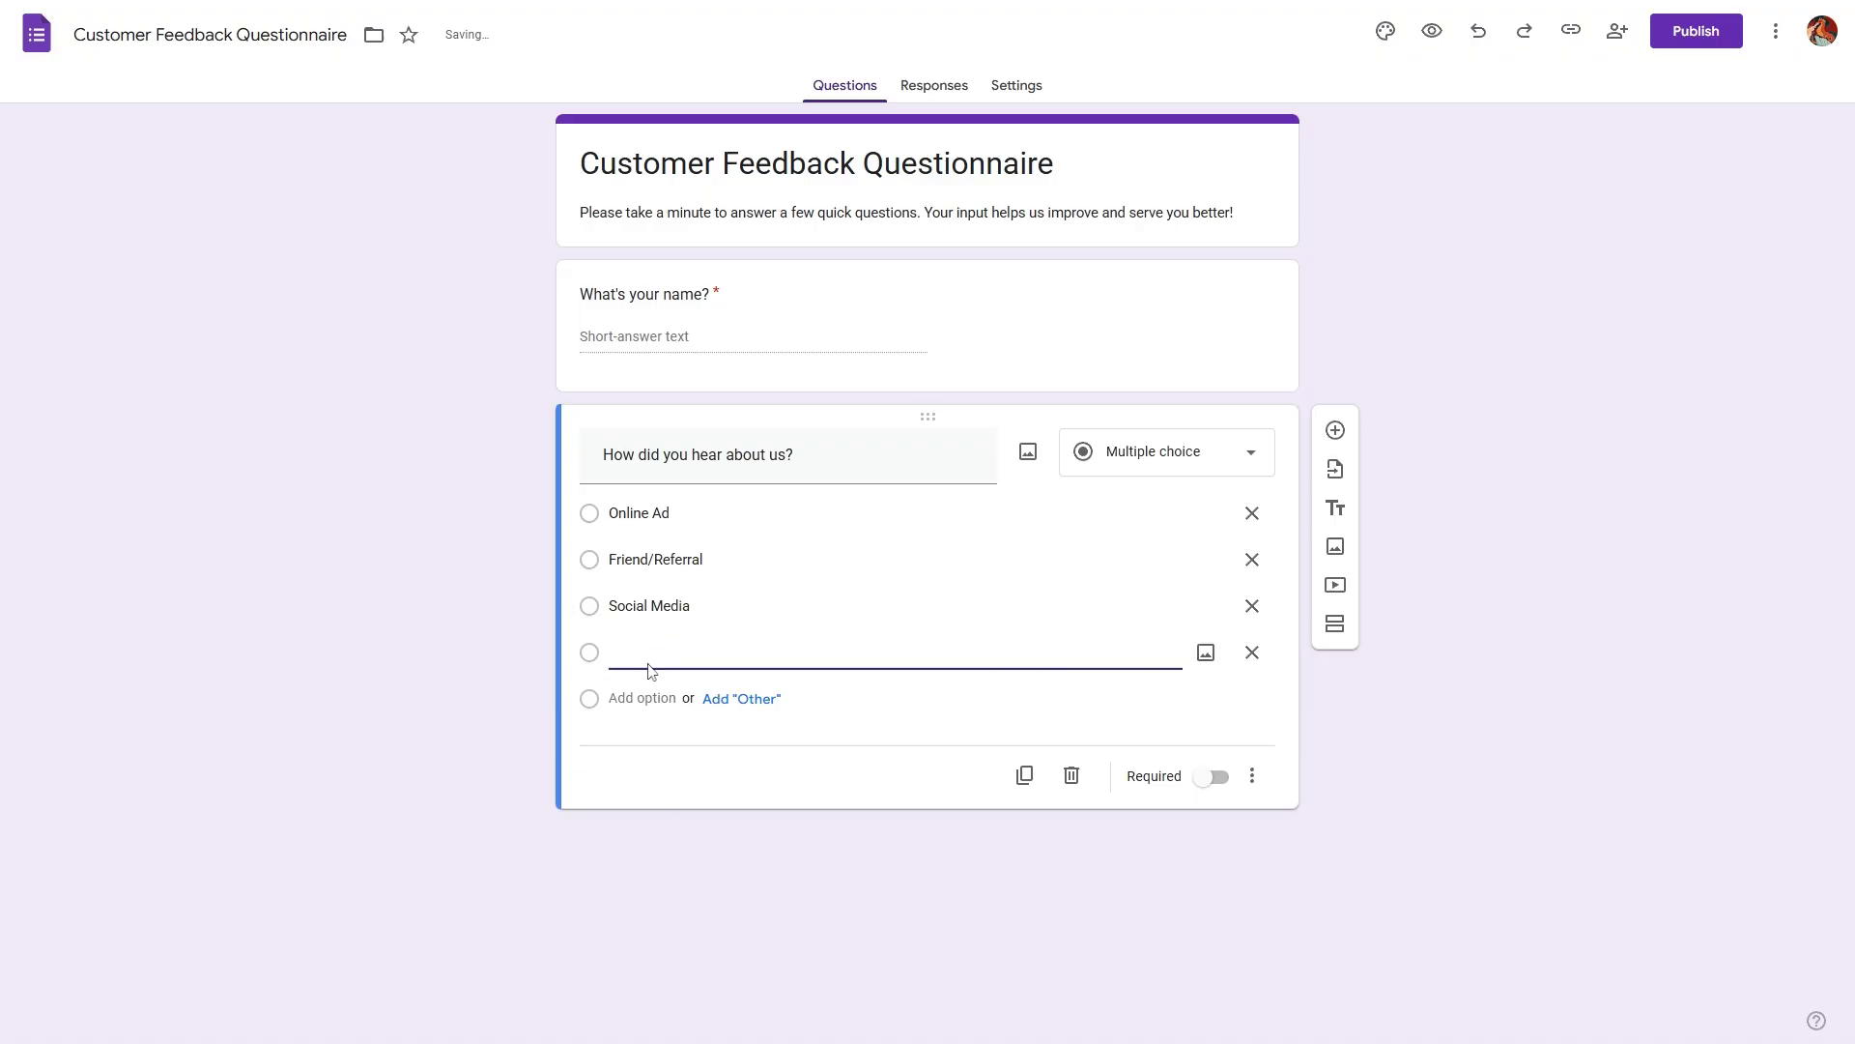
type("Google Search")
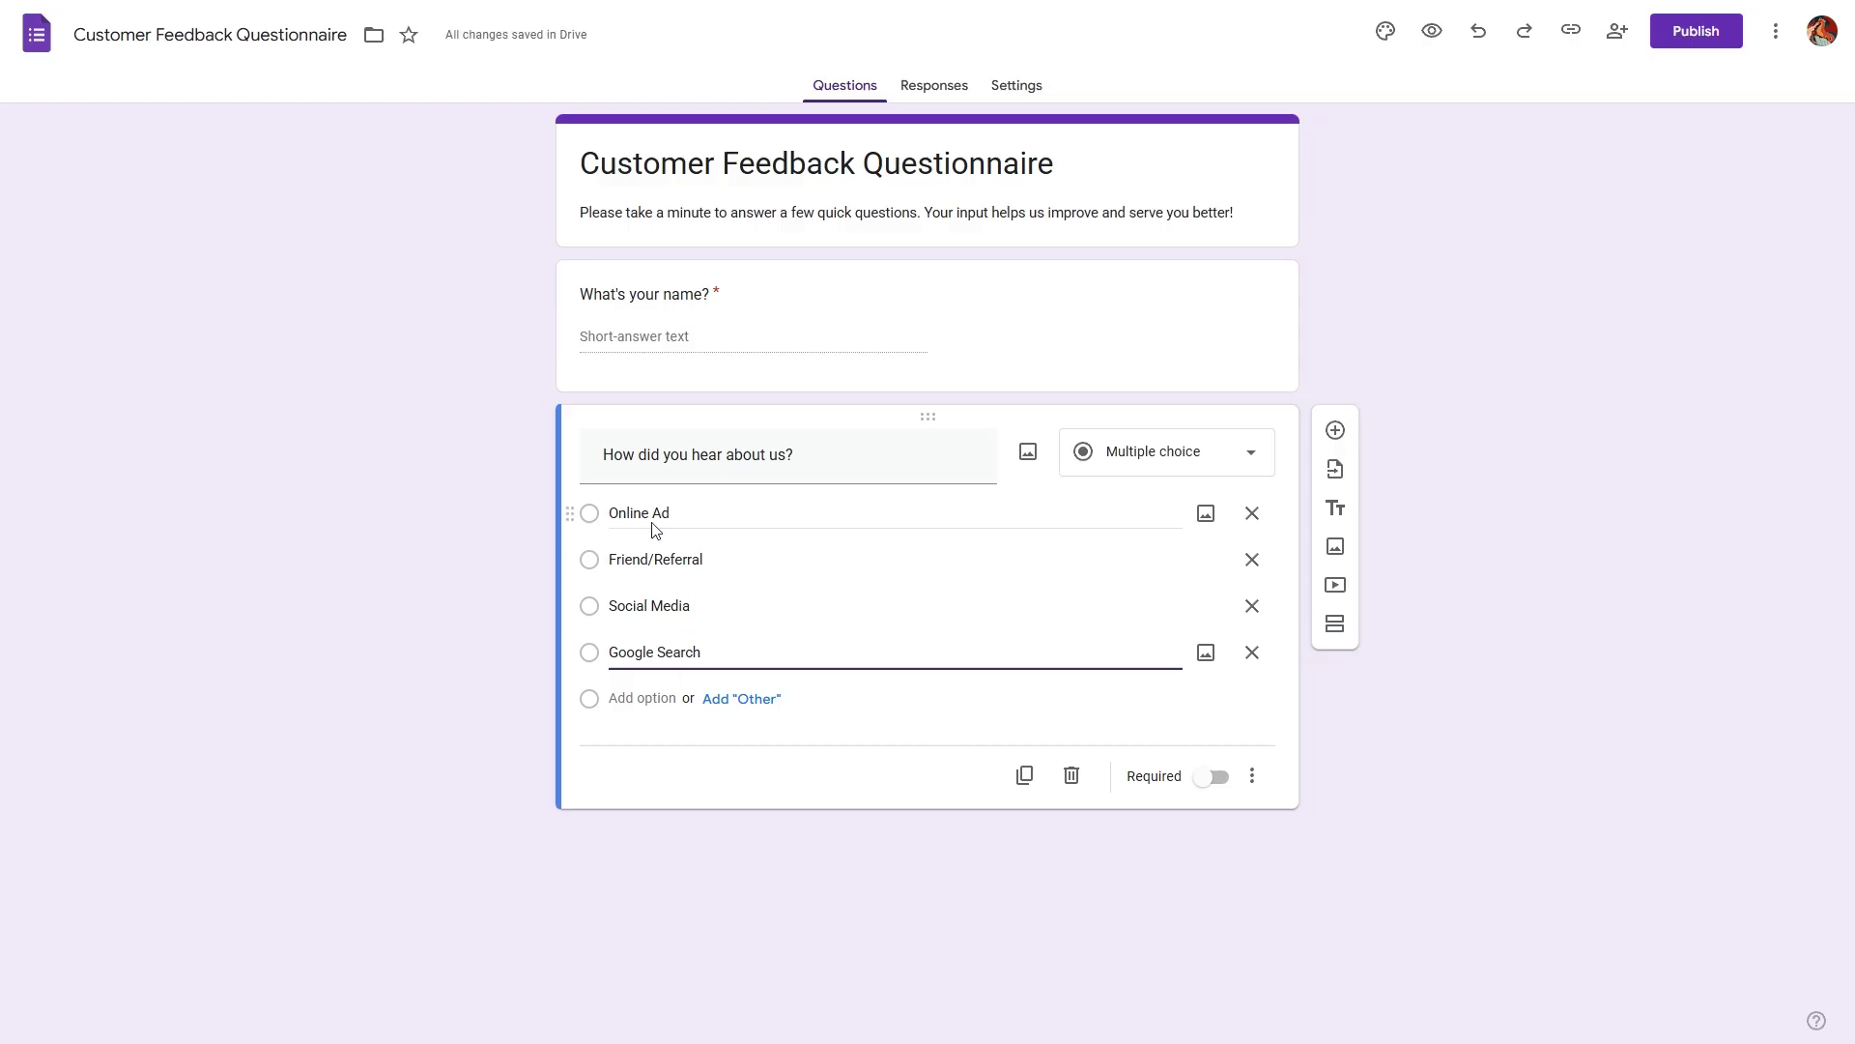
left_click(745, 703)
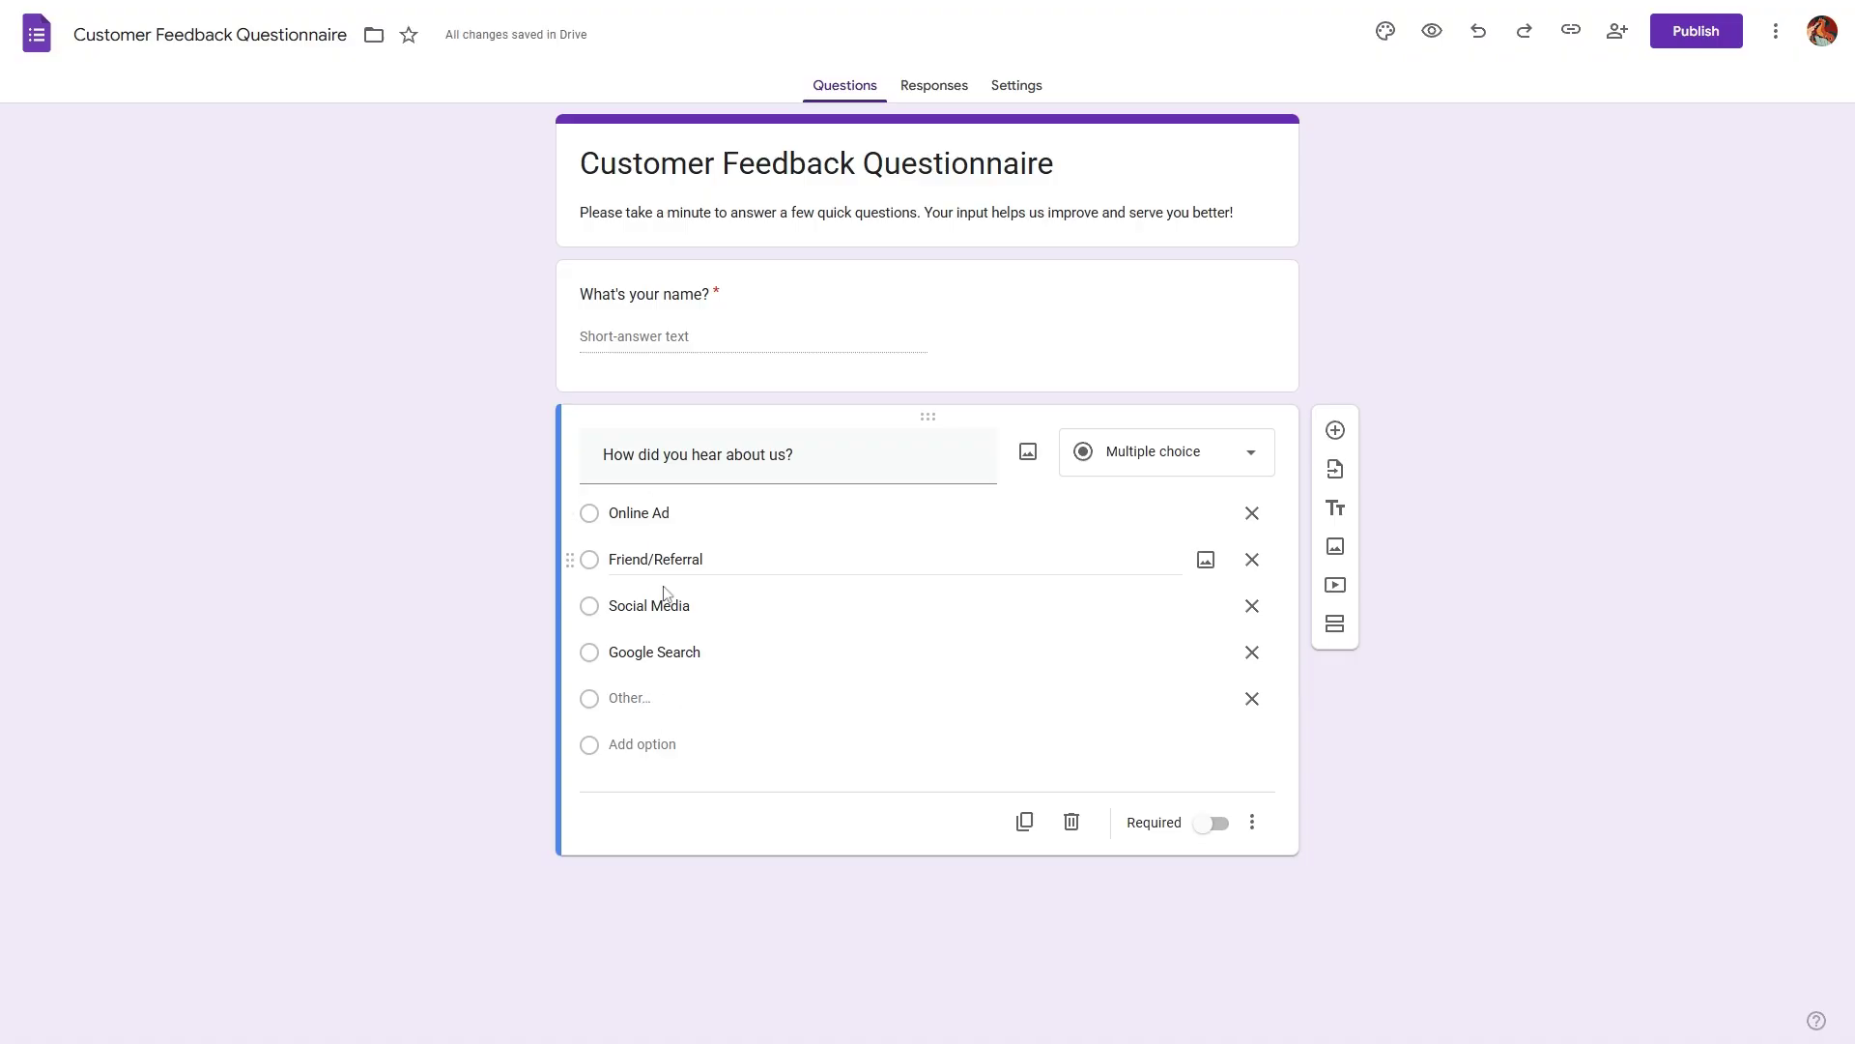
left_click(1212, 829)
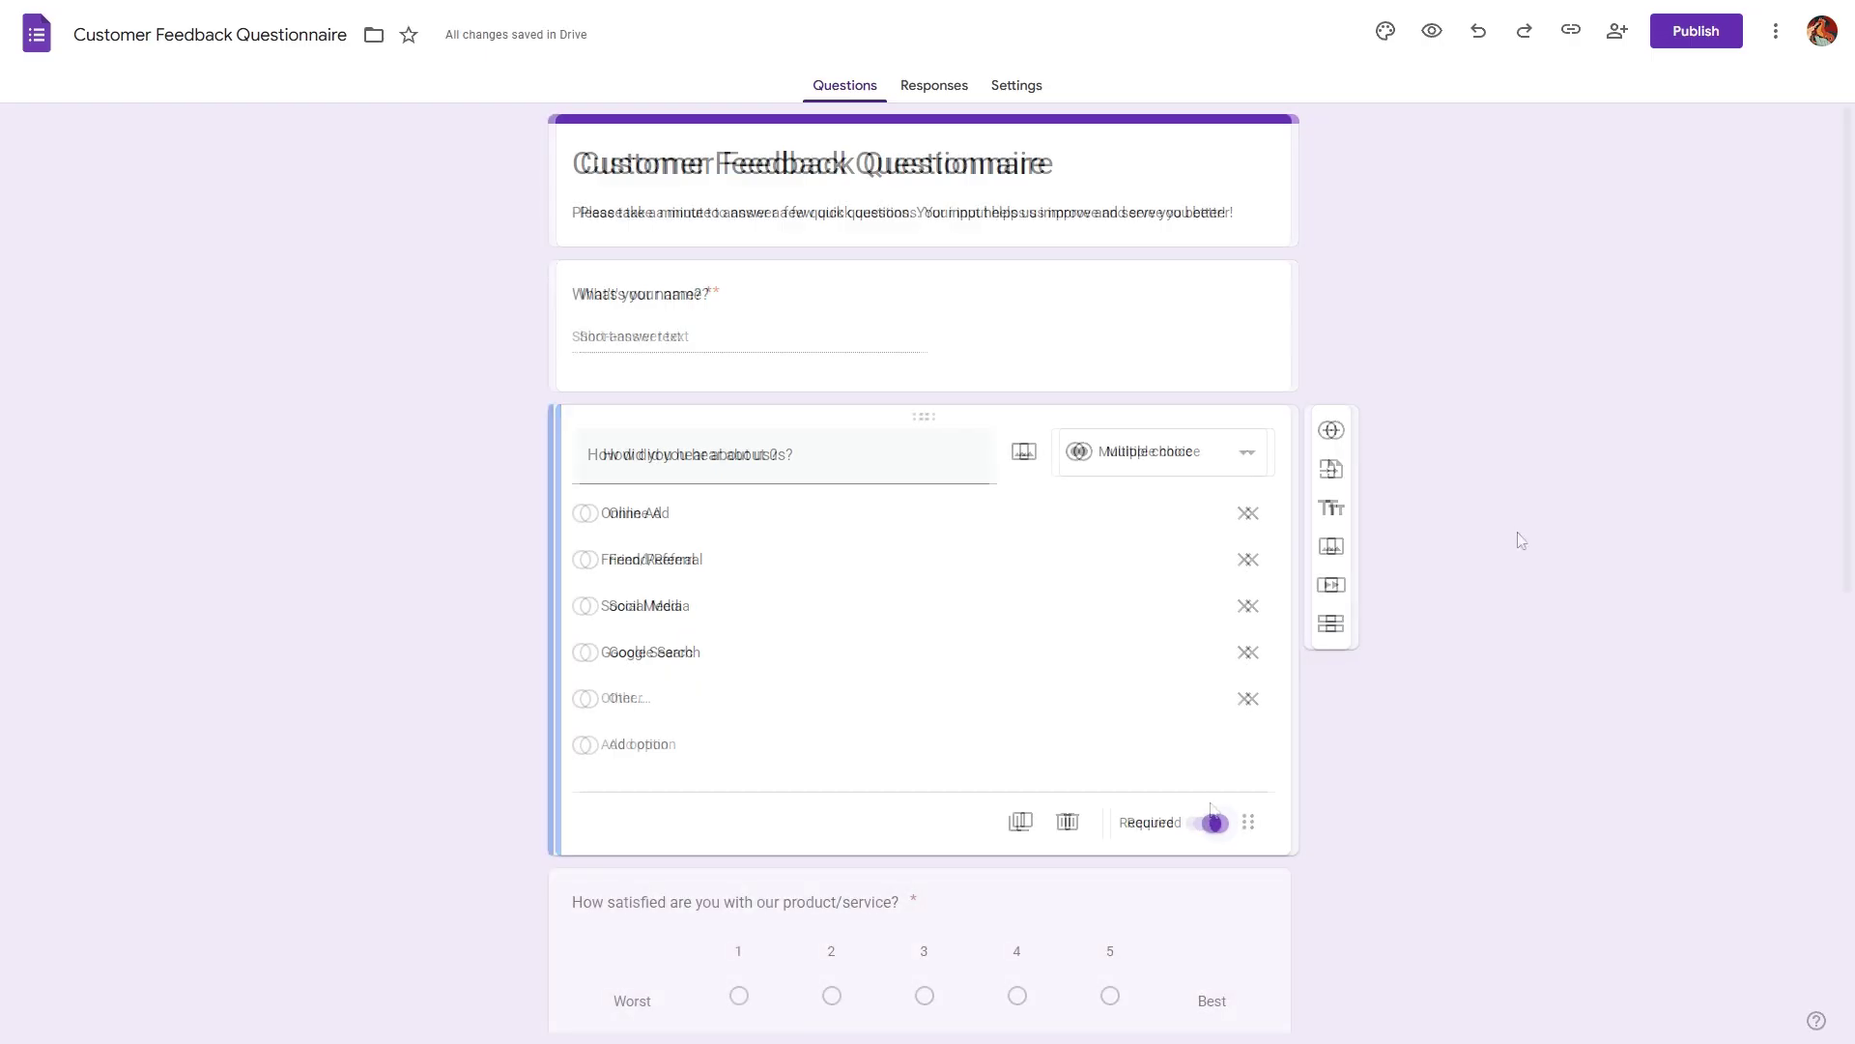
Drag the 'What's one thing we can do better?' card below 'Would you recommend us to a friend?'.
scroll(1493, 507, "down", 7)
scroll(1488, 502, "up", 7)
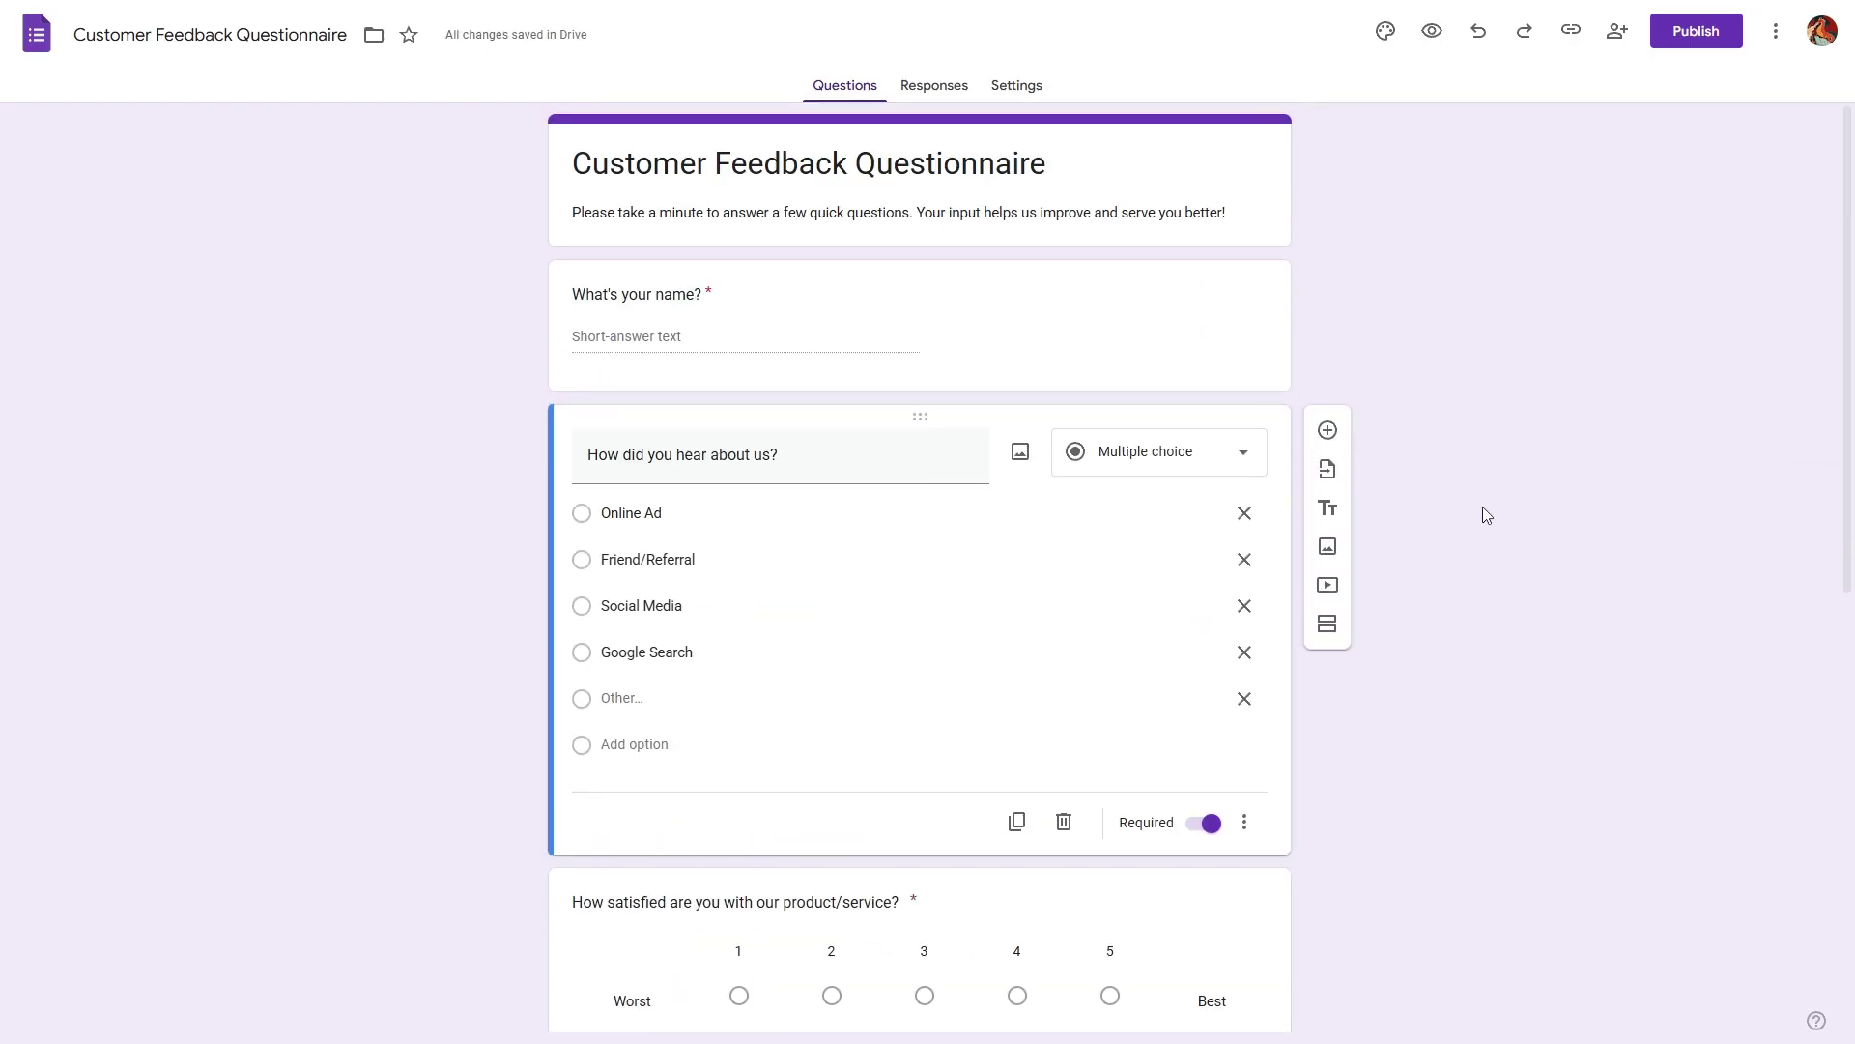
scroll(1502, 425, "down", 7)
scroll(1466, 426, "up", 7)
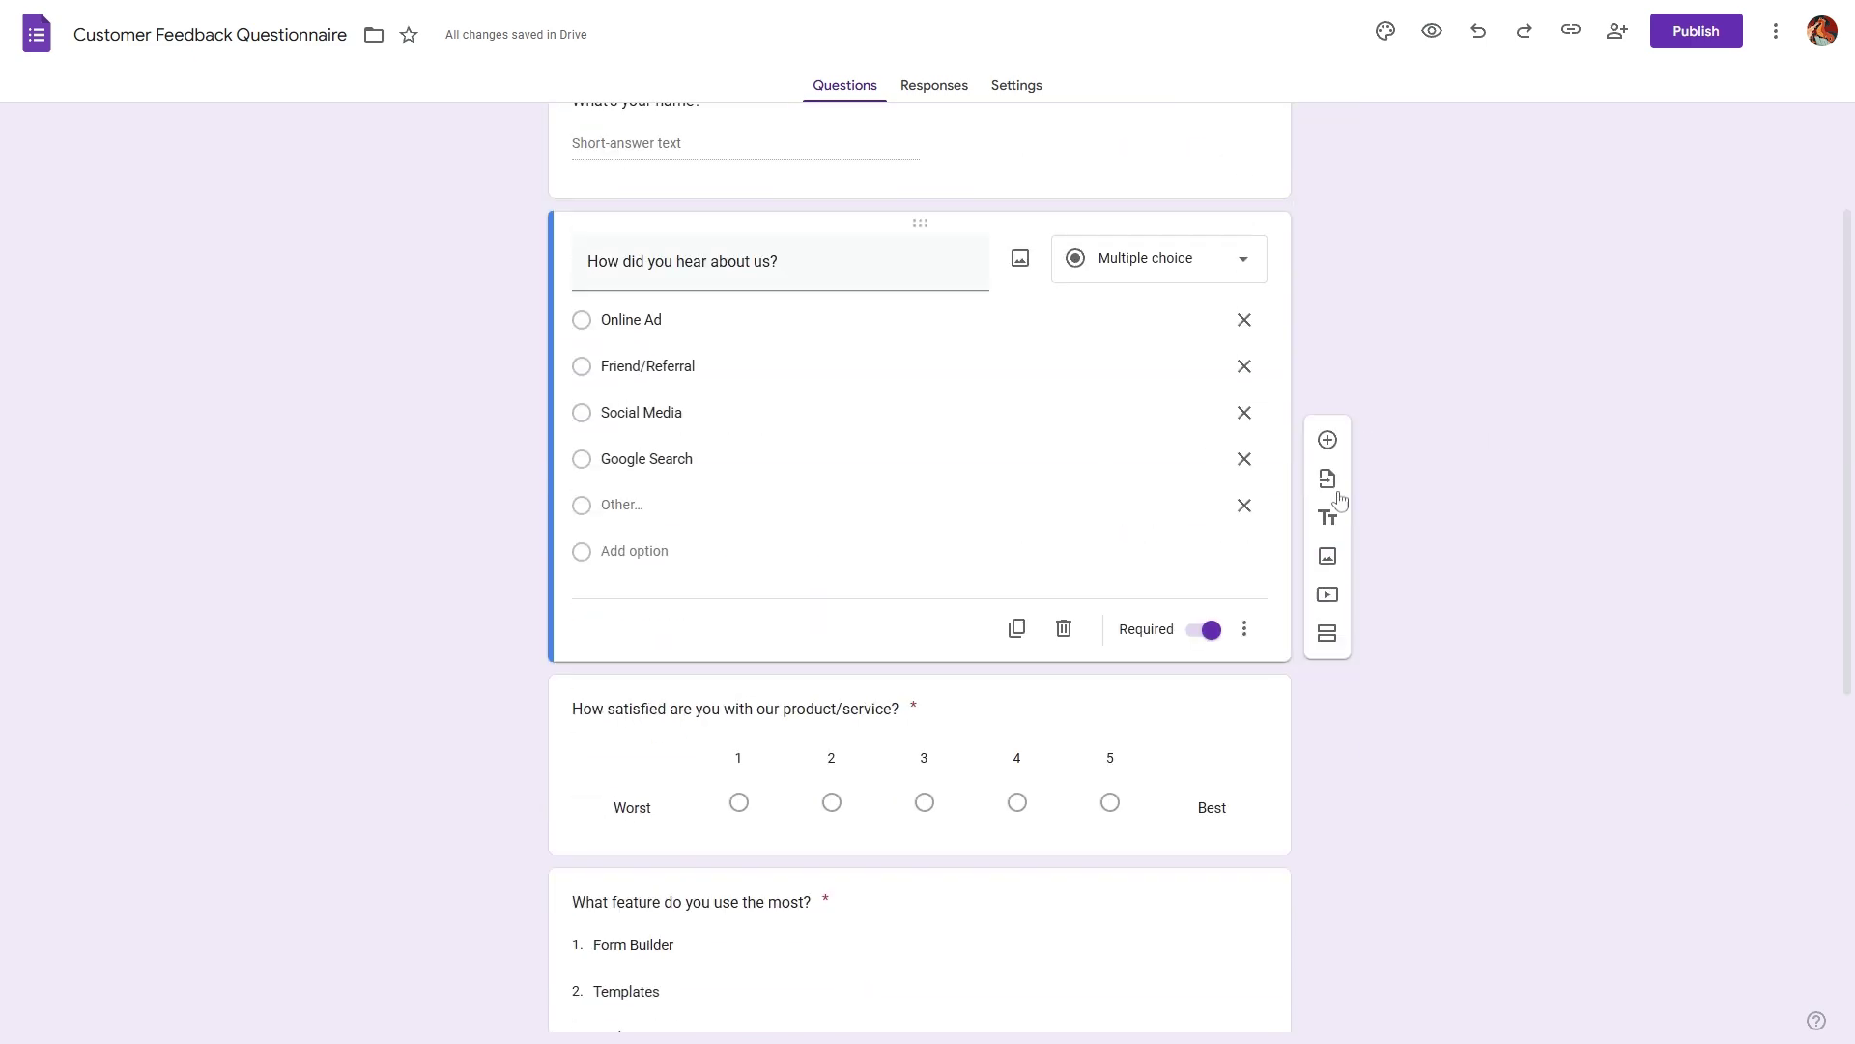
scroll(1083, 449, "down", 5)
left_click(1101, 435)
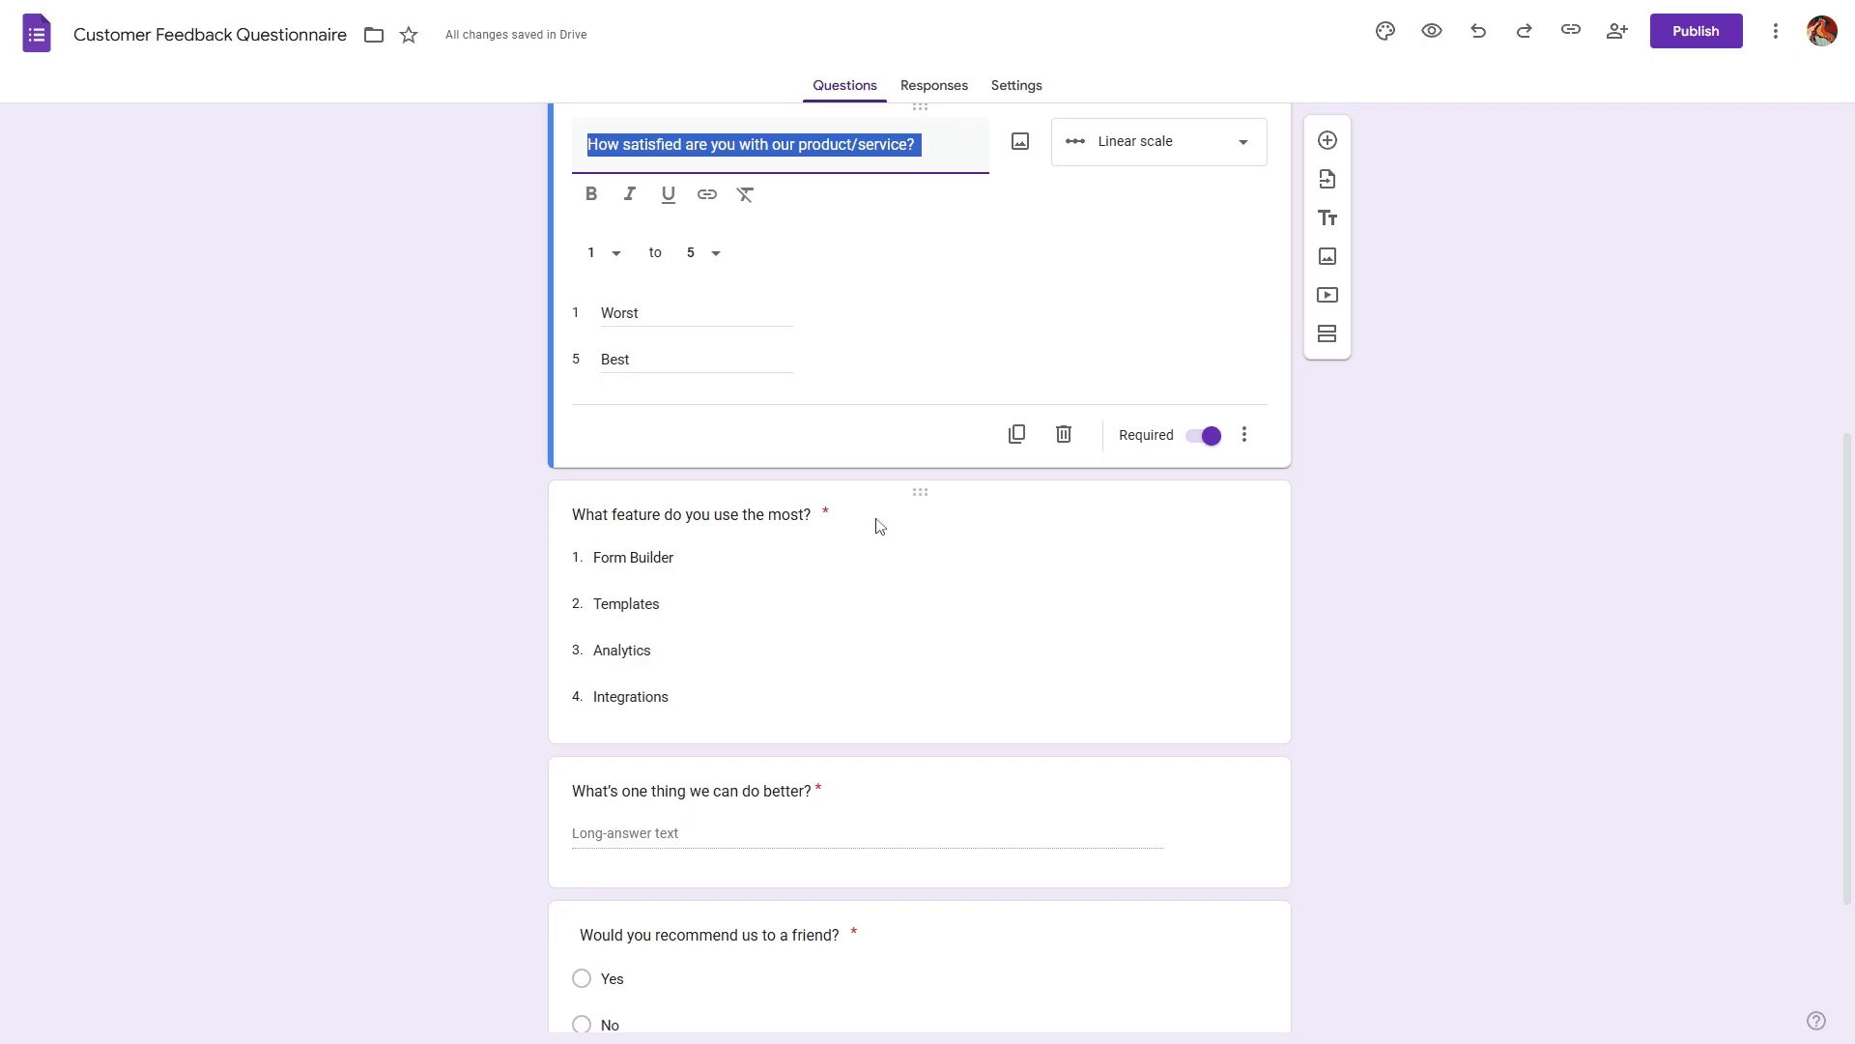
left_click(978, 526)
scroll(1440, 464, "down", 3)
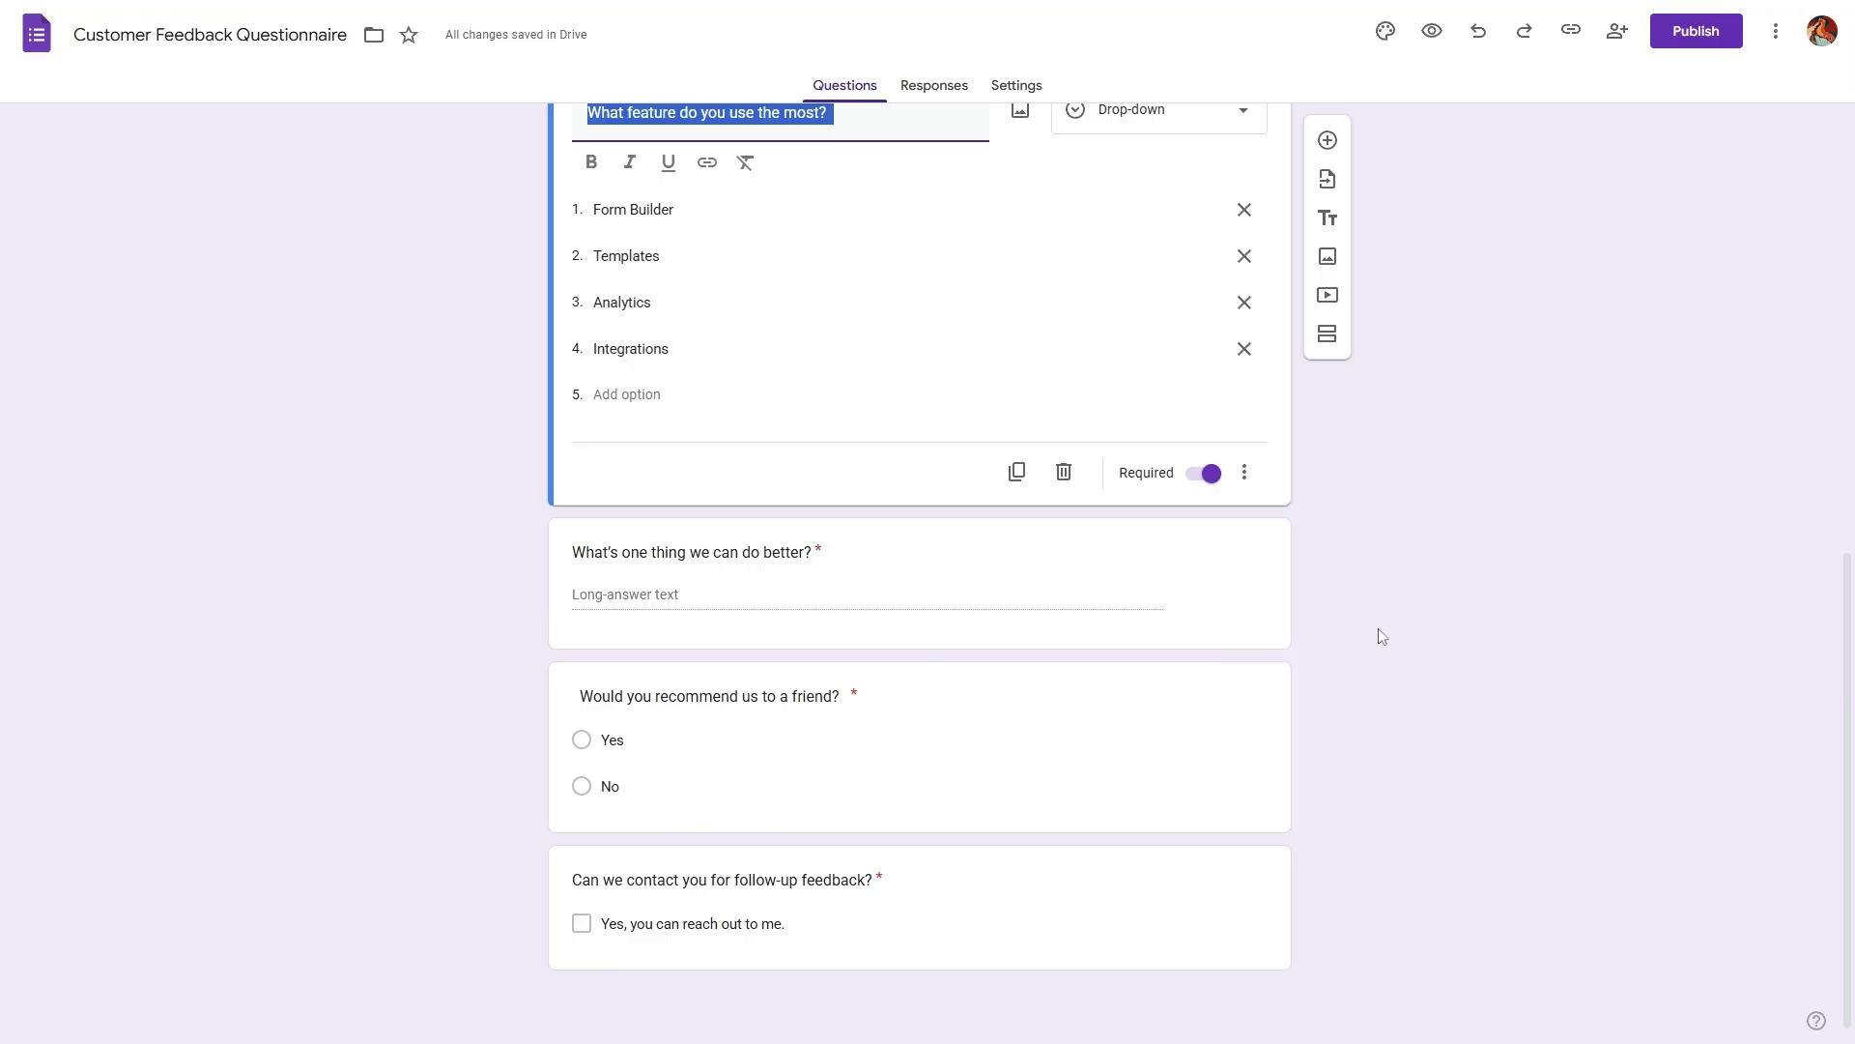
scroll(1391, 628, "up", 9)
scroll(1401, 574, "down", 4)
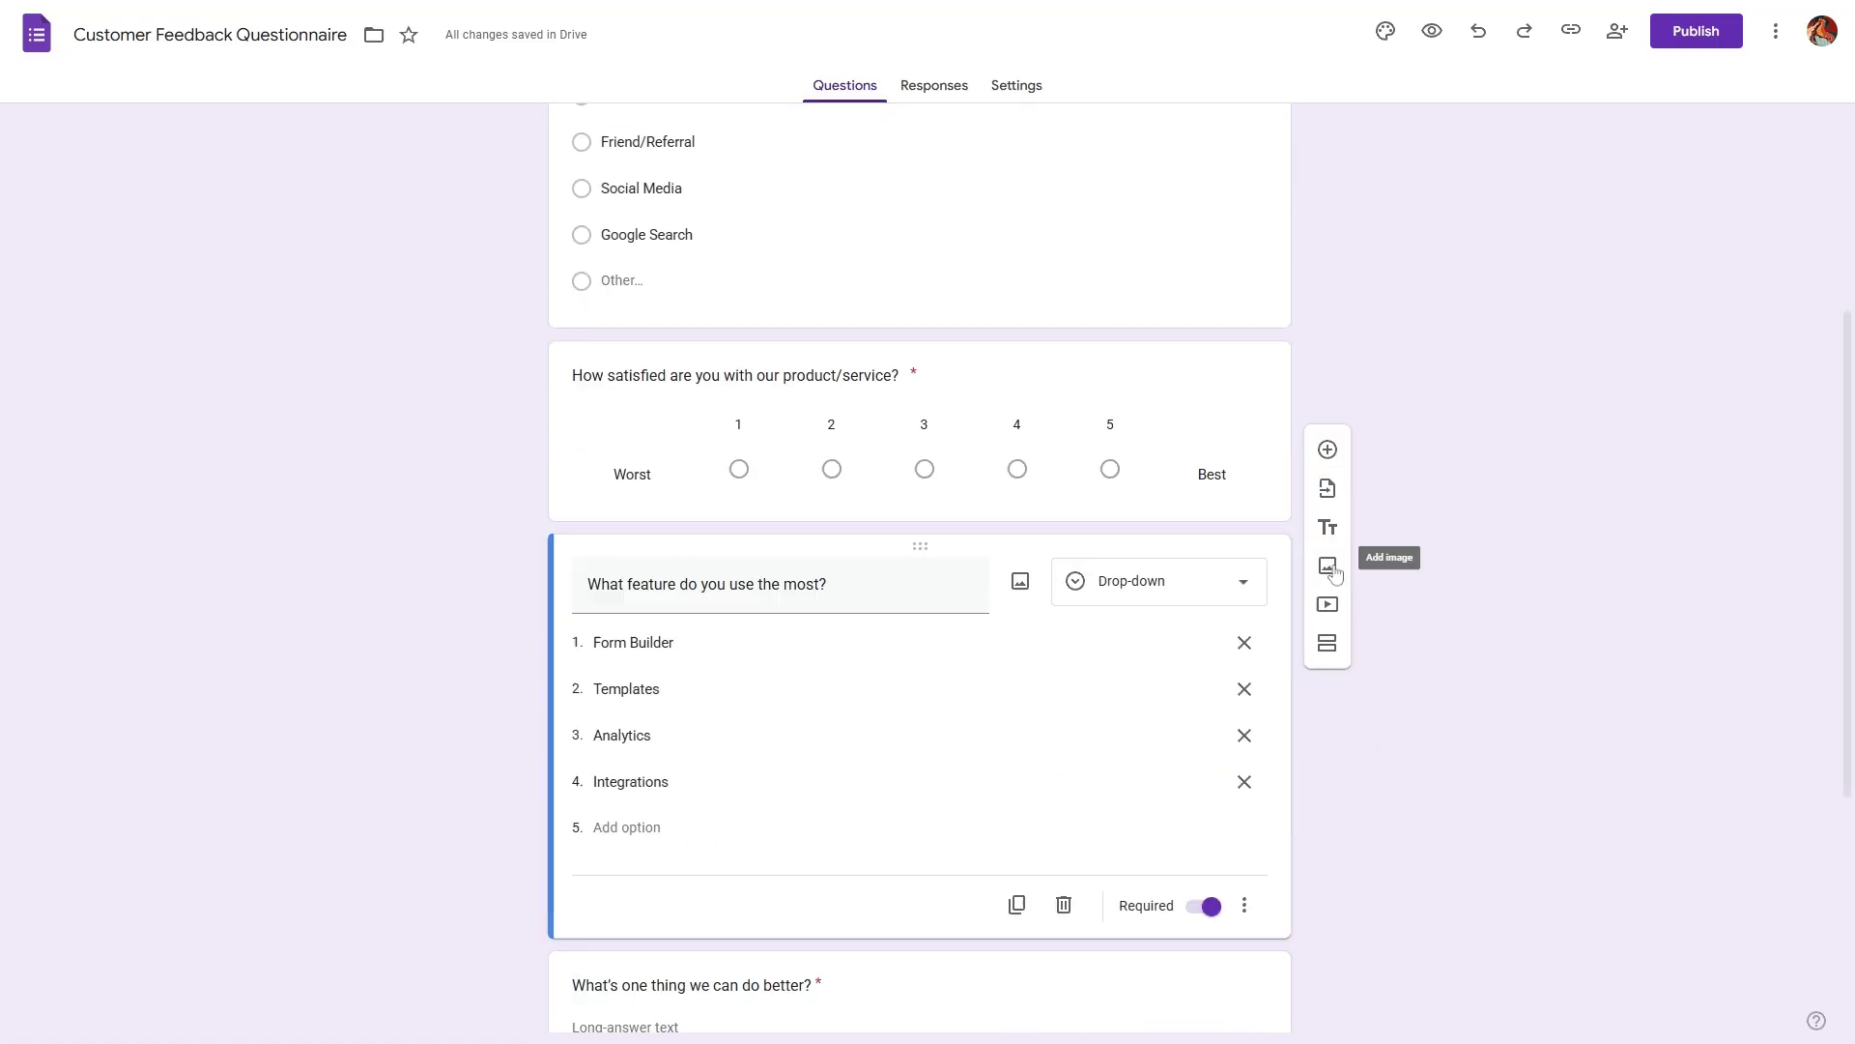
scroll(1257, 579, "down", 5)
left_click_drag(912, 531, 895, 709)
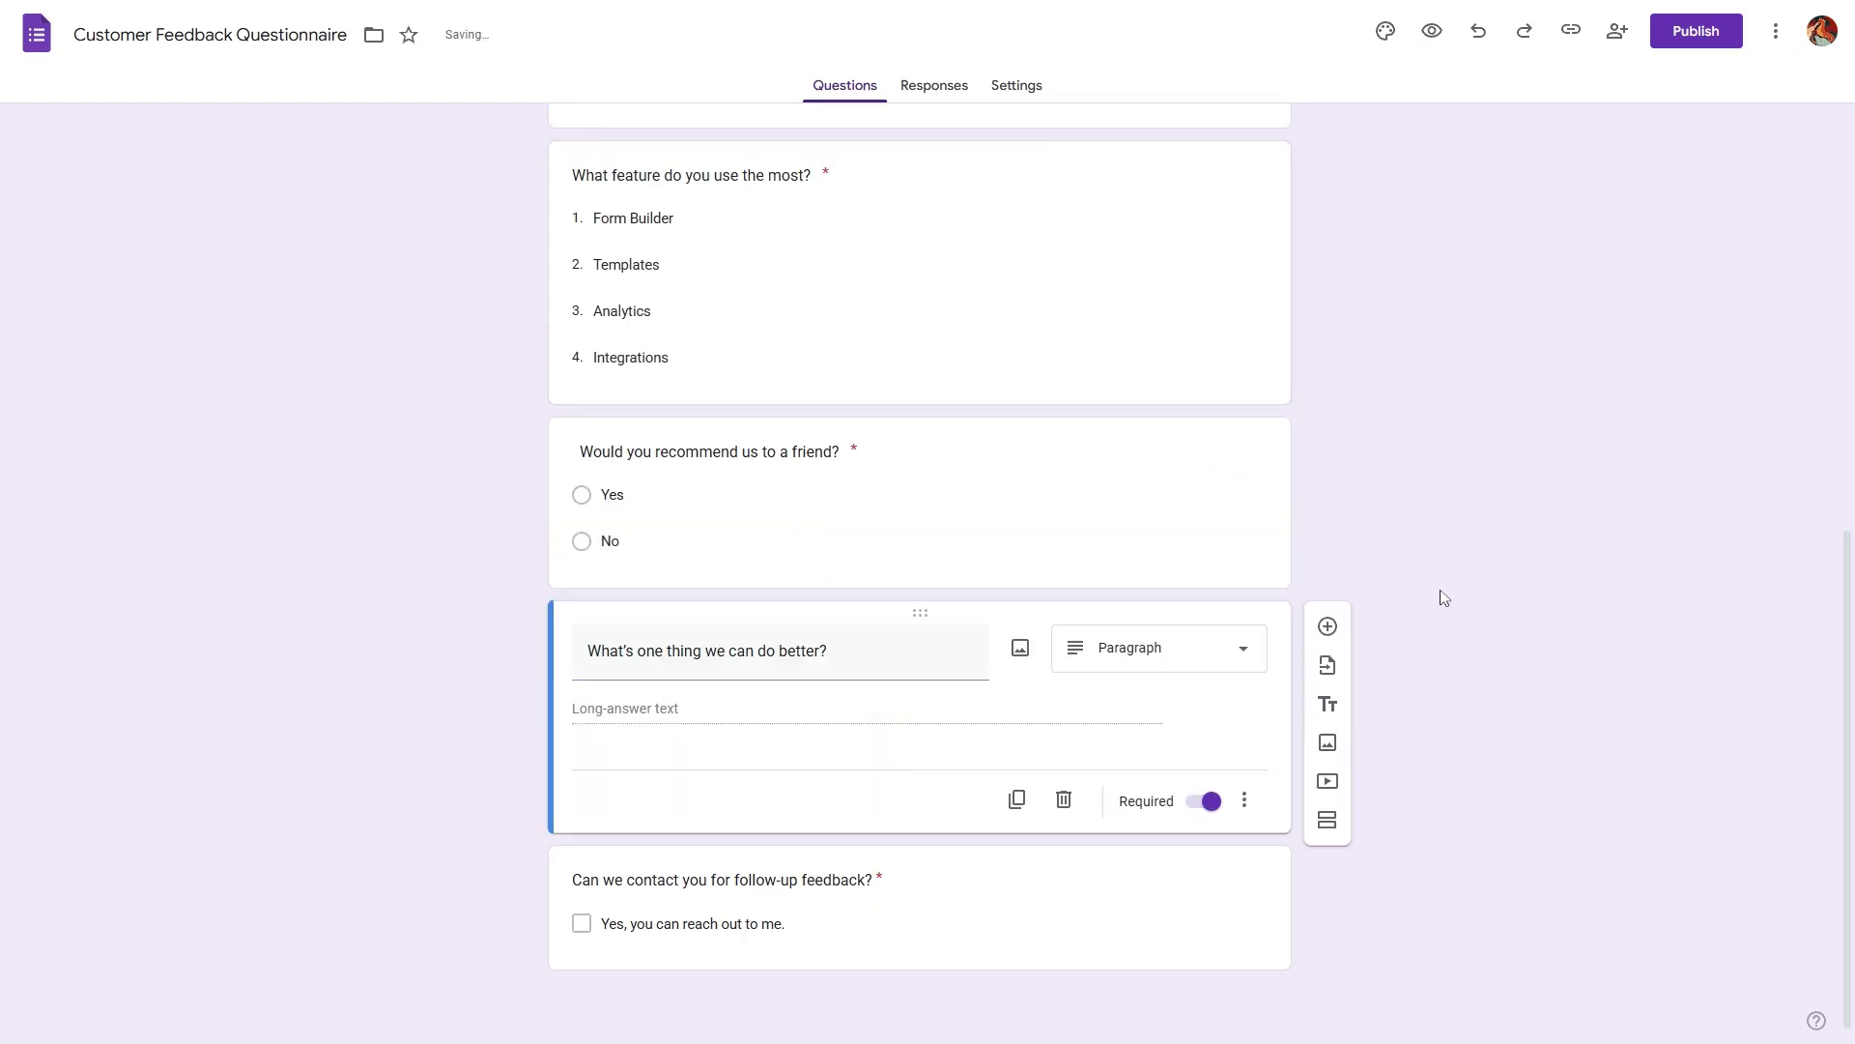
Upload the Formester logo as the image for the Online Ad answer choice.
scroll(1056, 509, "up", 8)
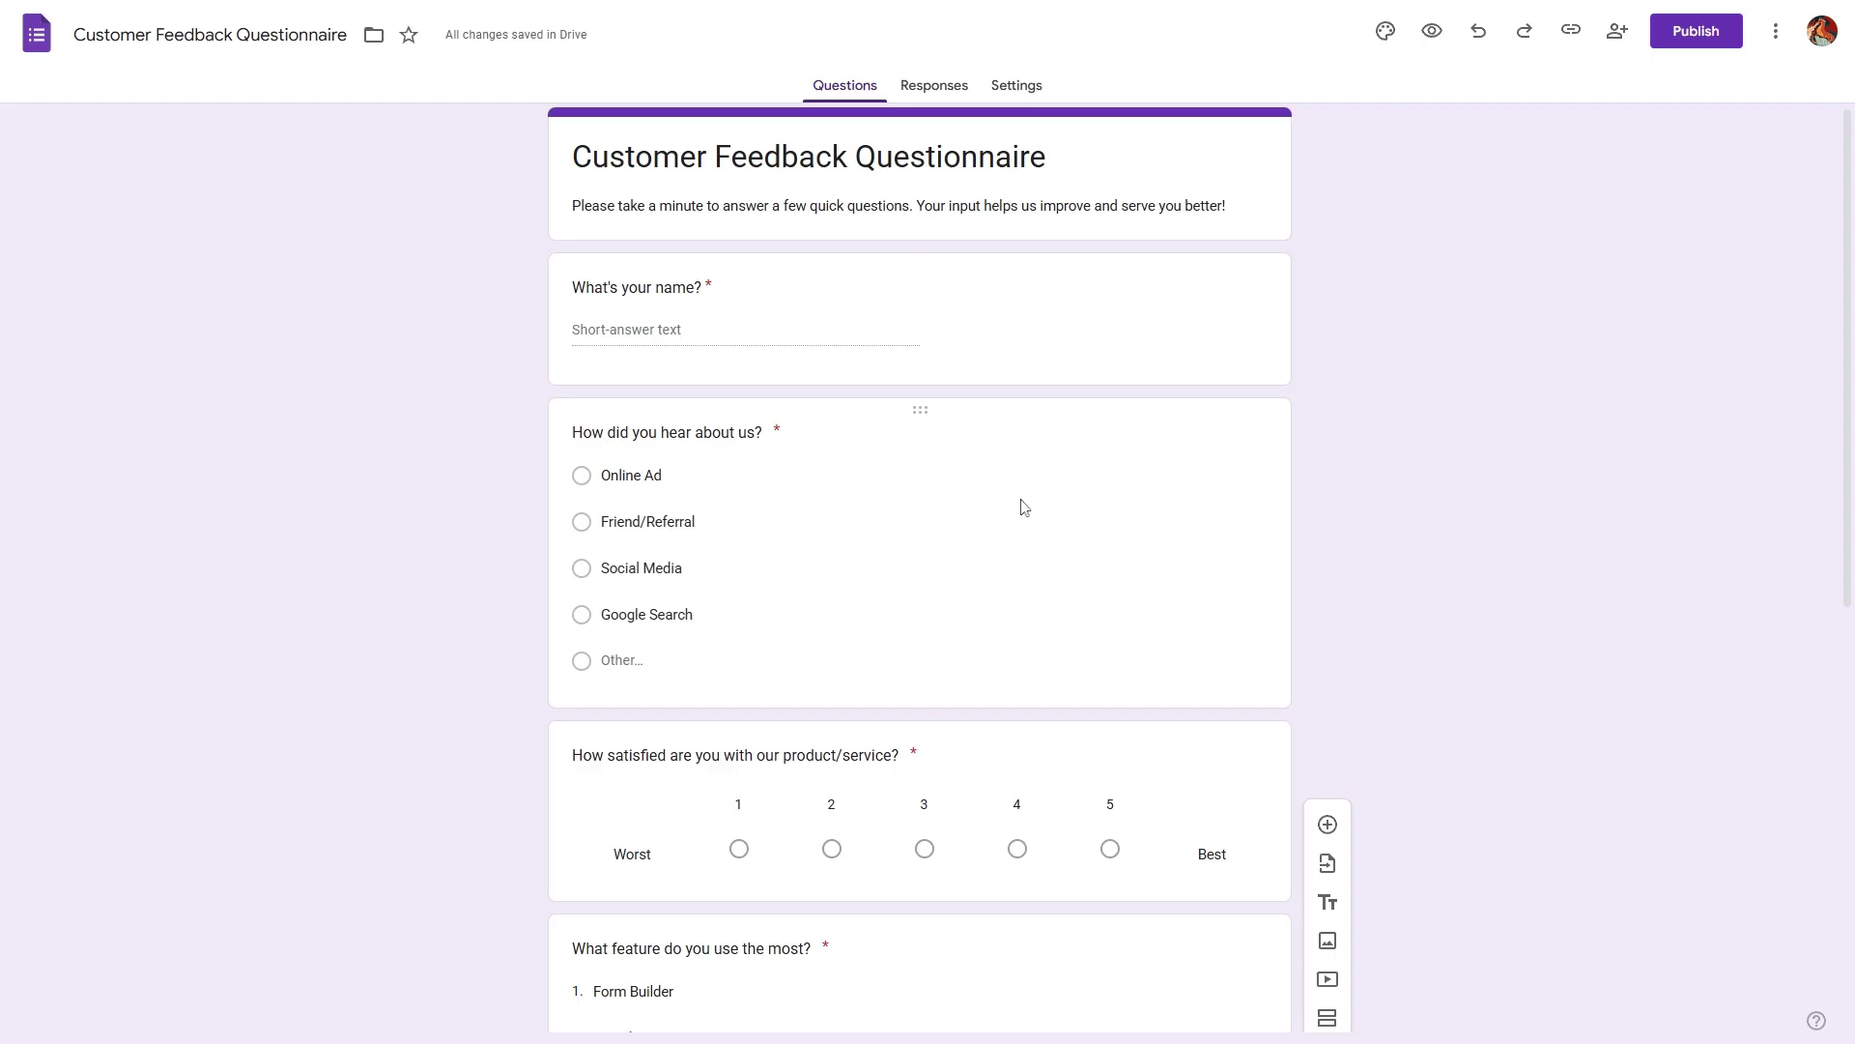
left_click(858, 440)
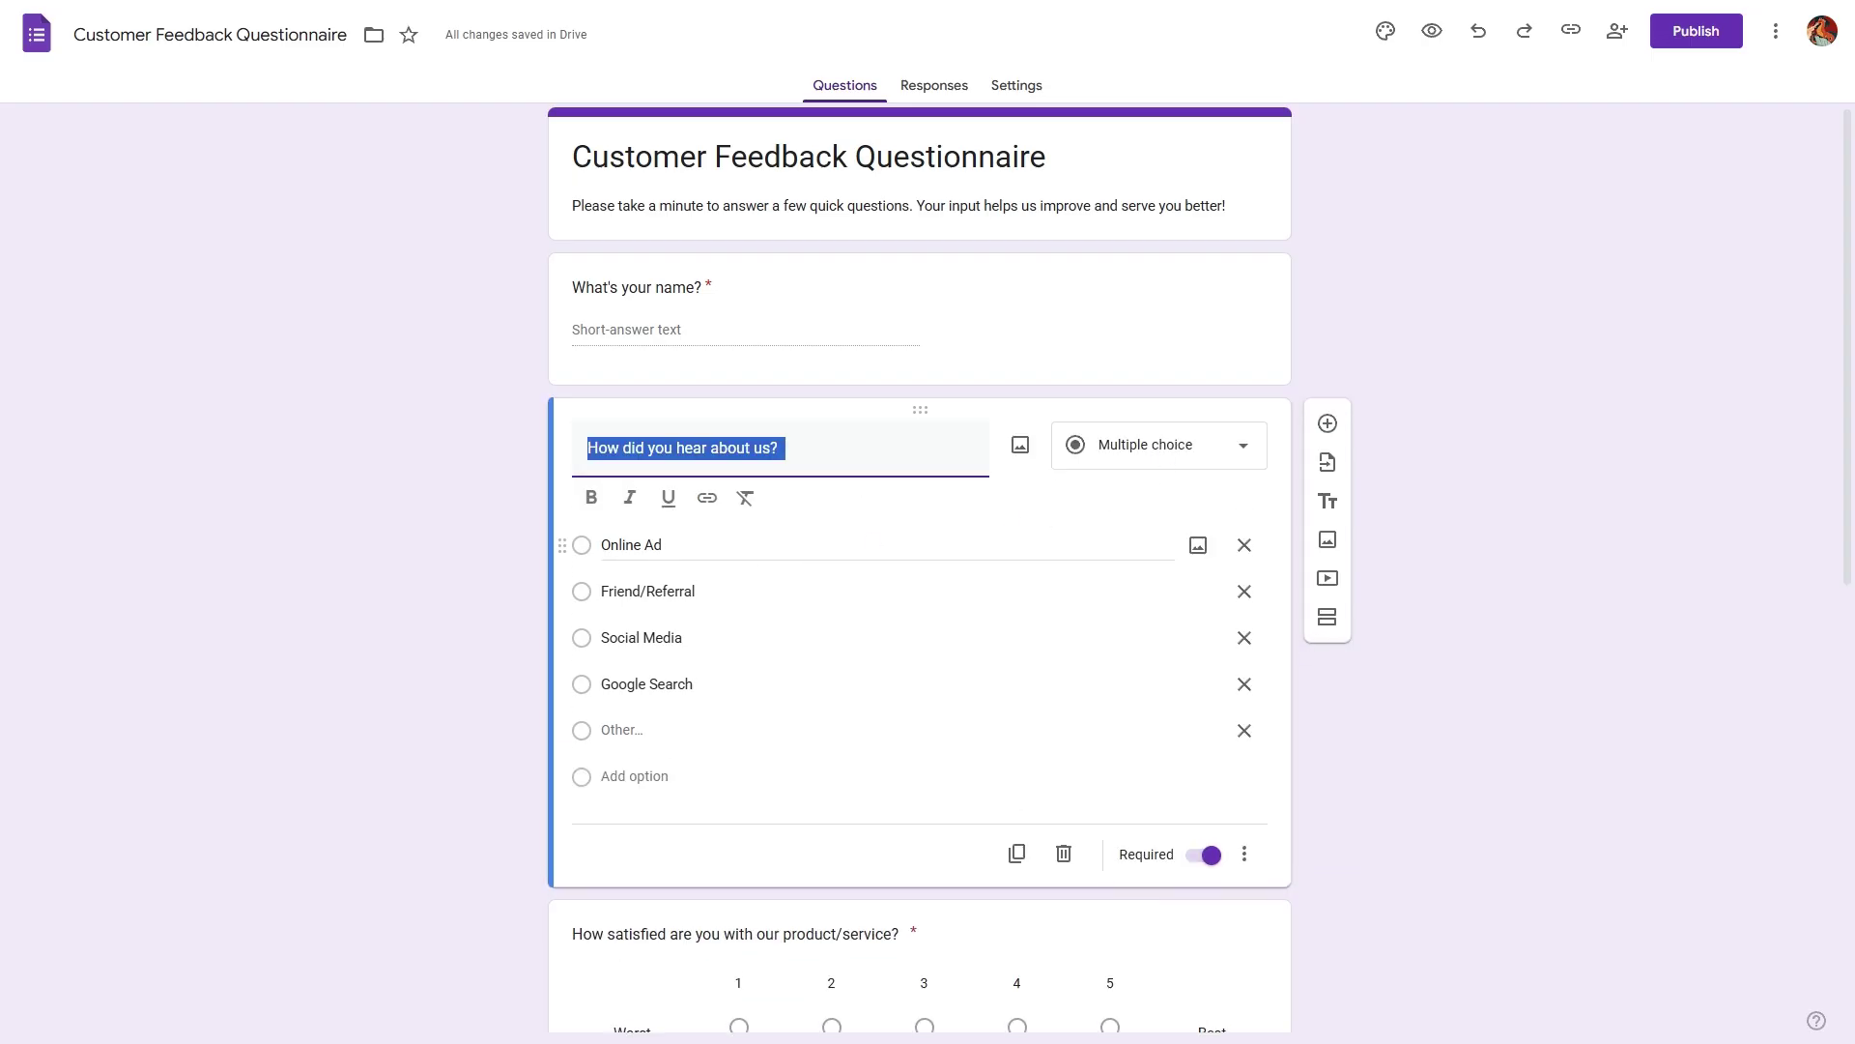
left_click(1198, 545)
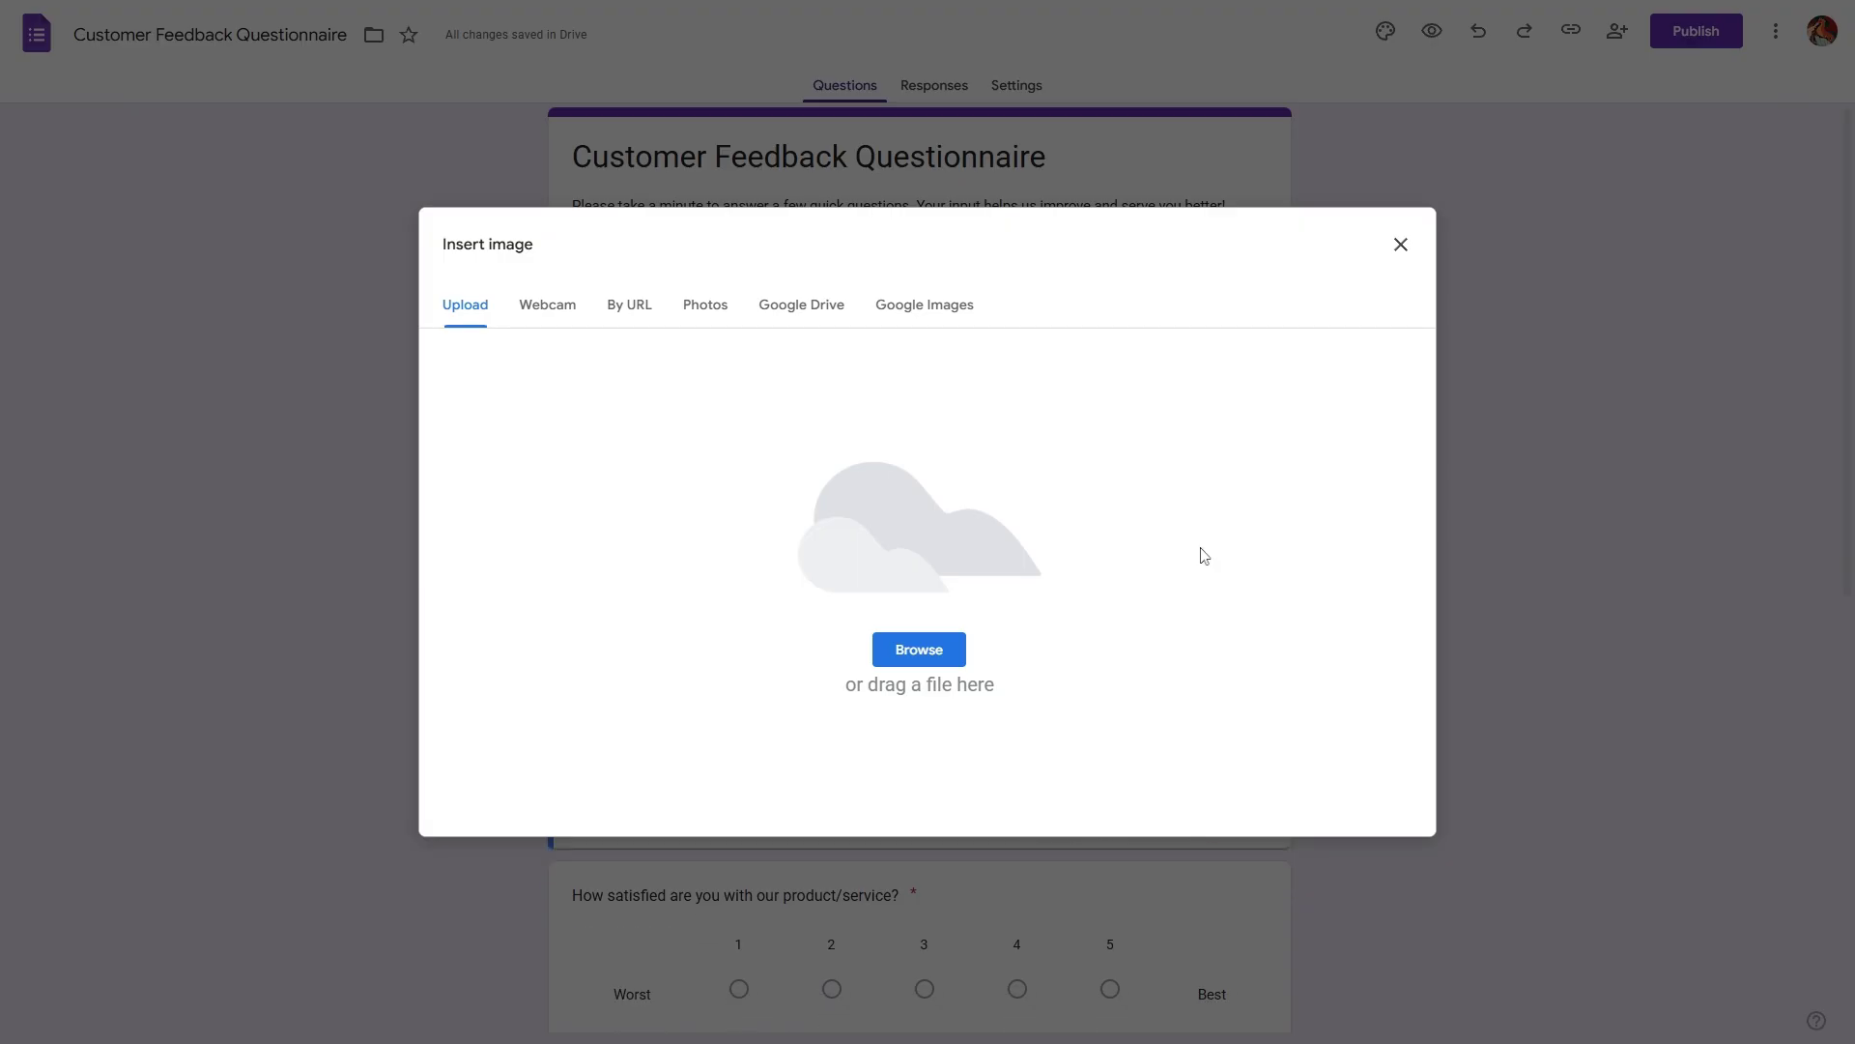
left_click(930, 659)
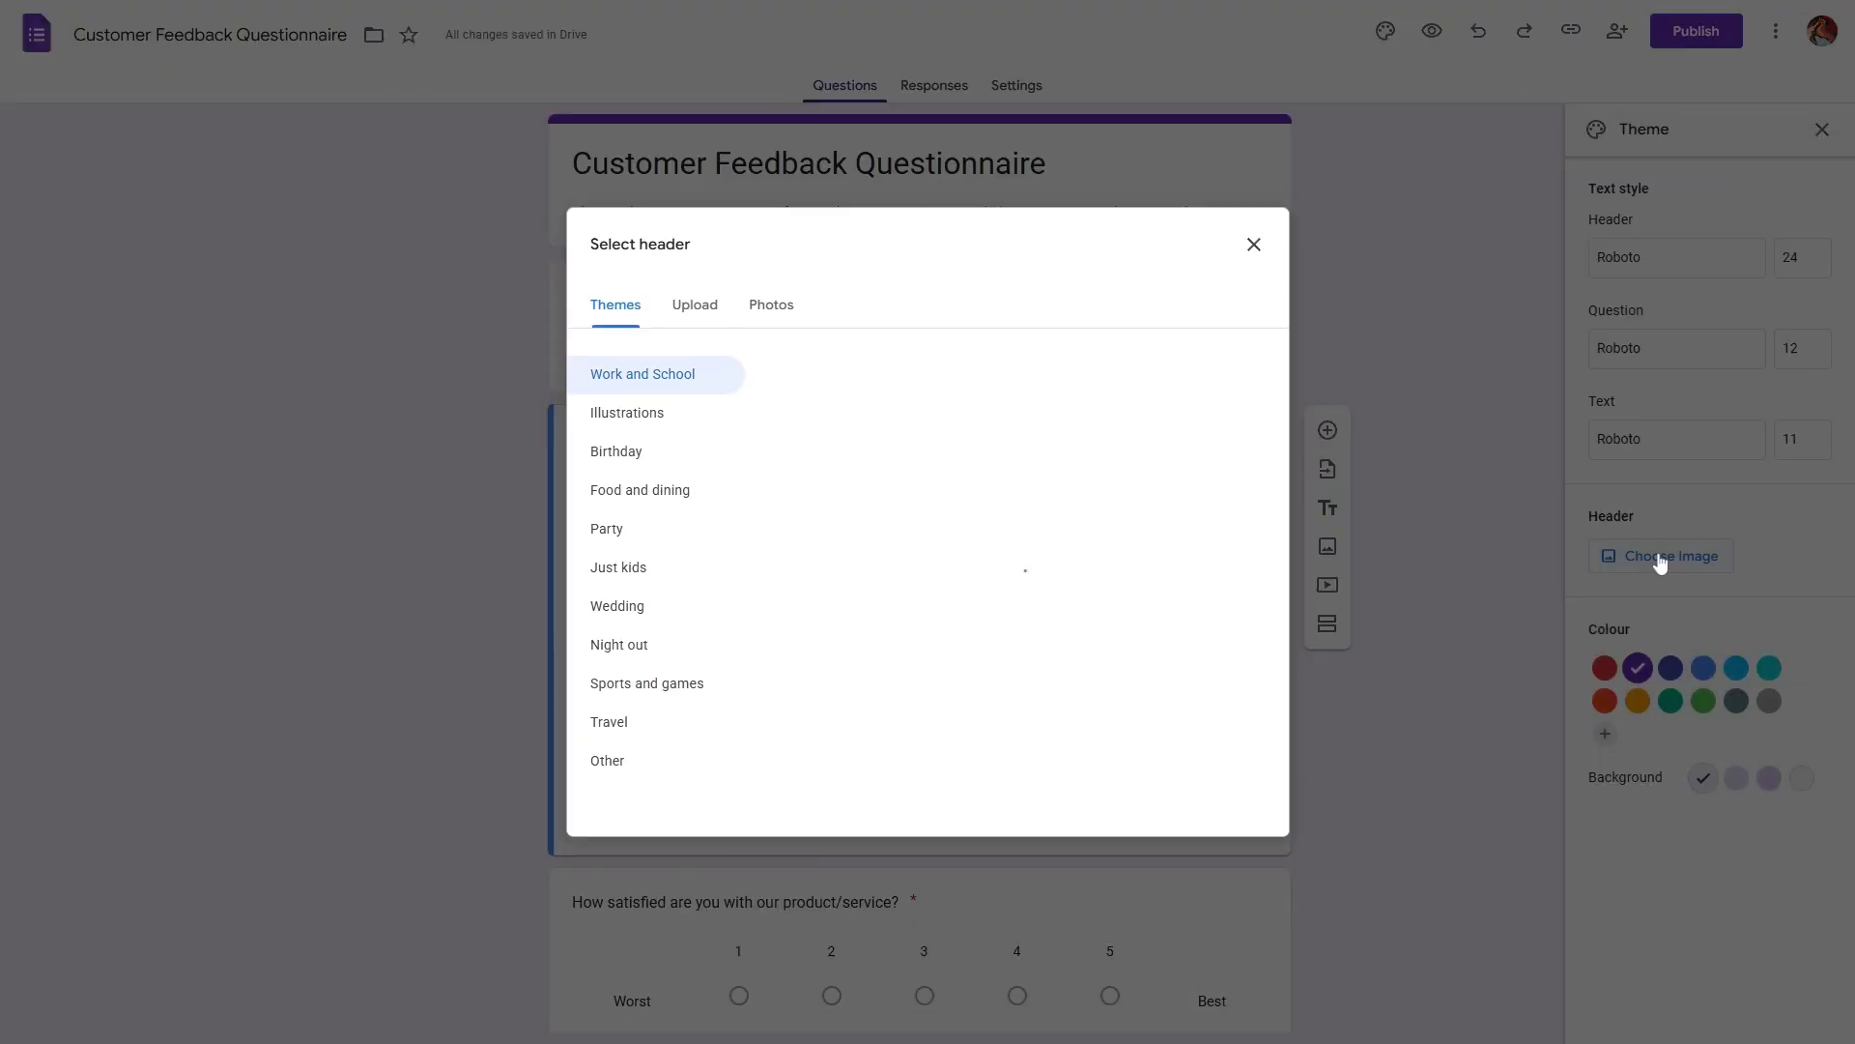
Insert the first Work and School header image and set the theme colour to lavender.
left_click(1034, 397)
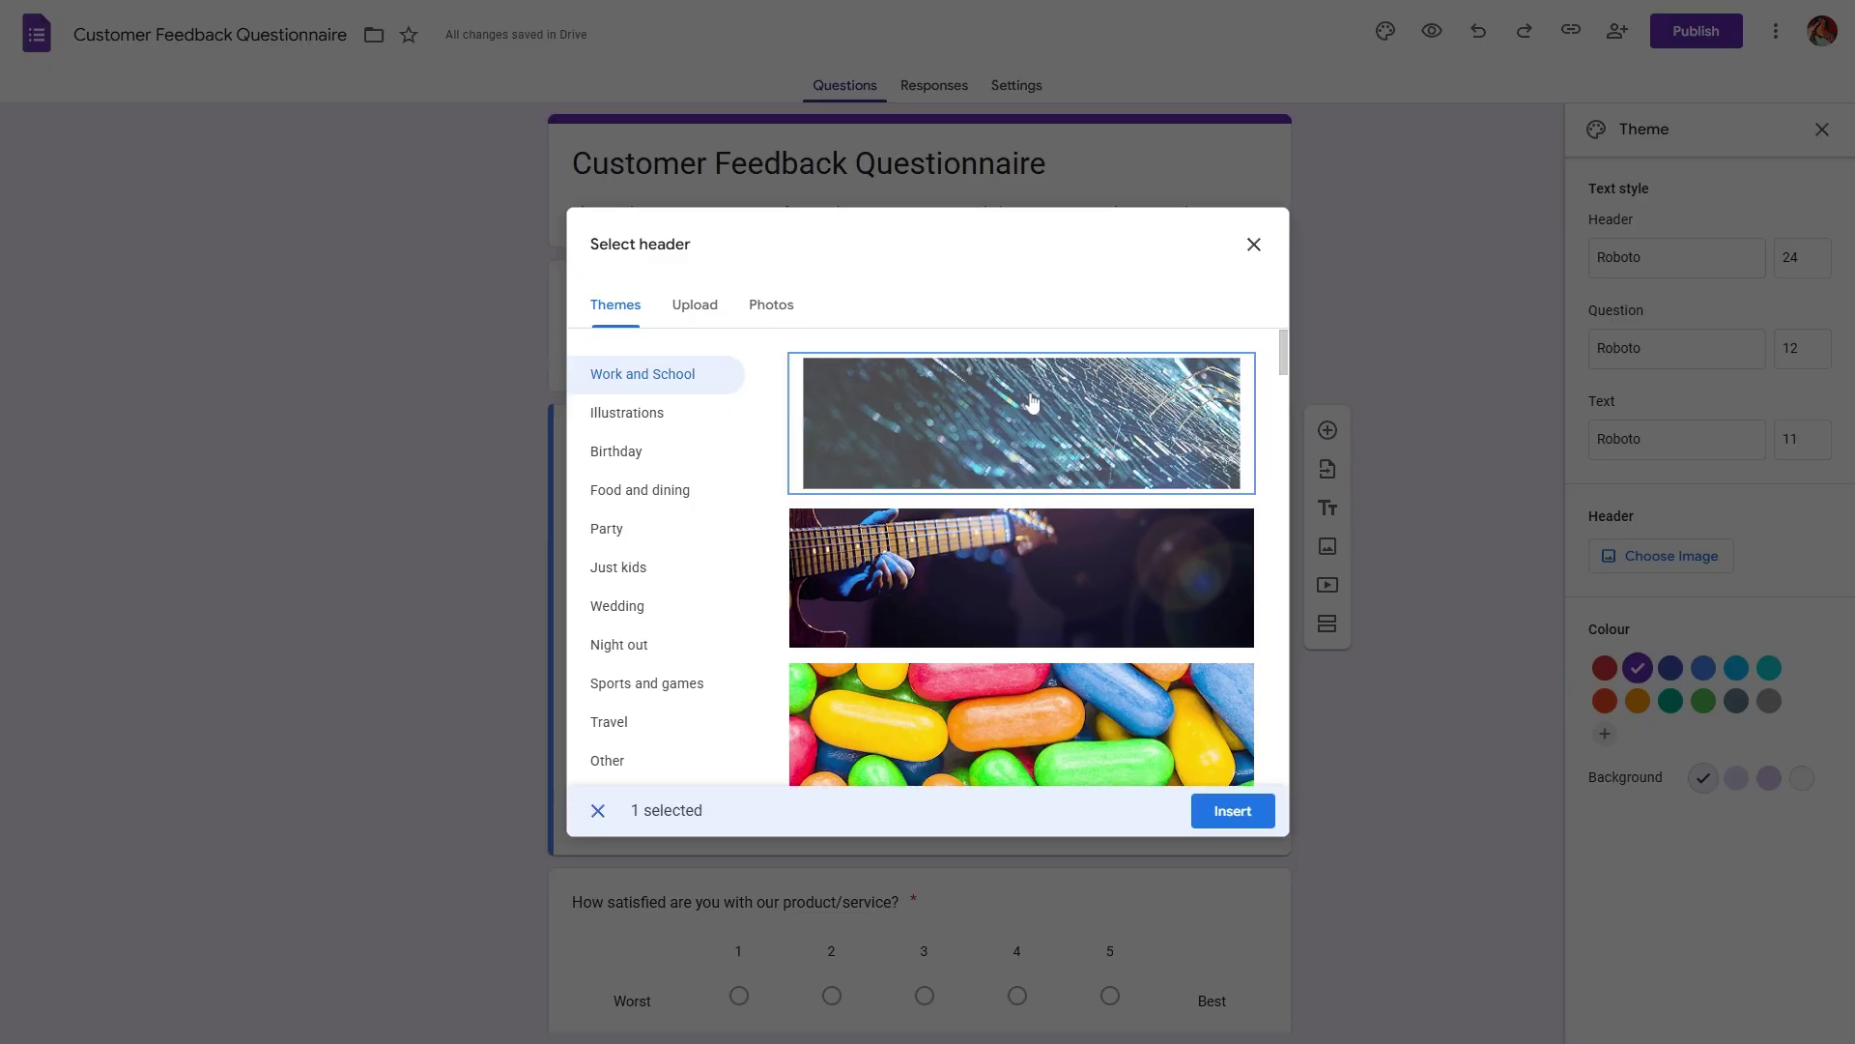
left_click(1228, 817)
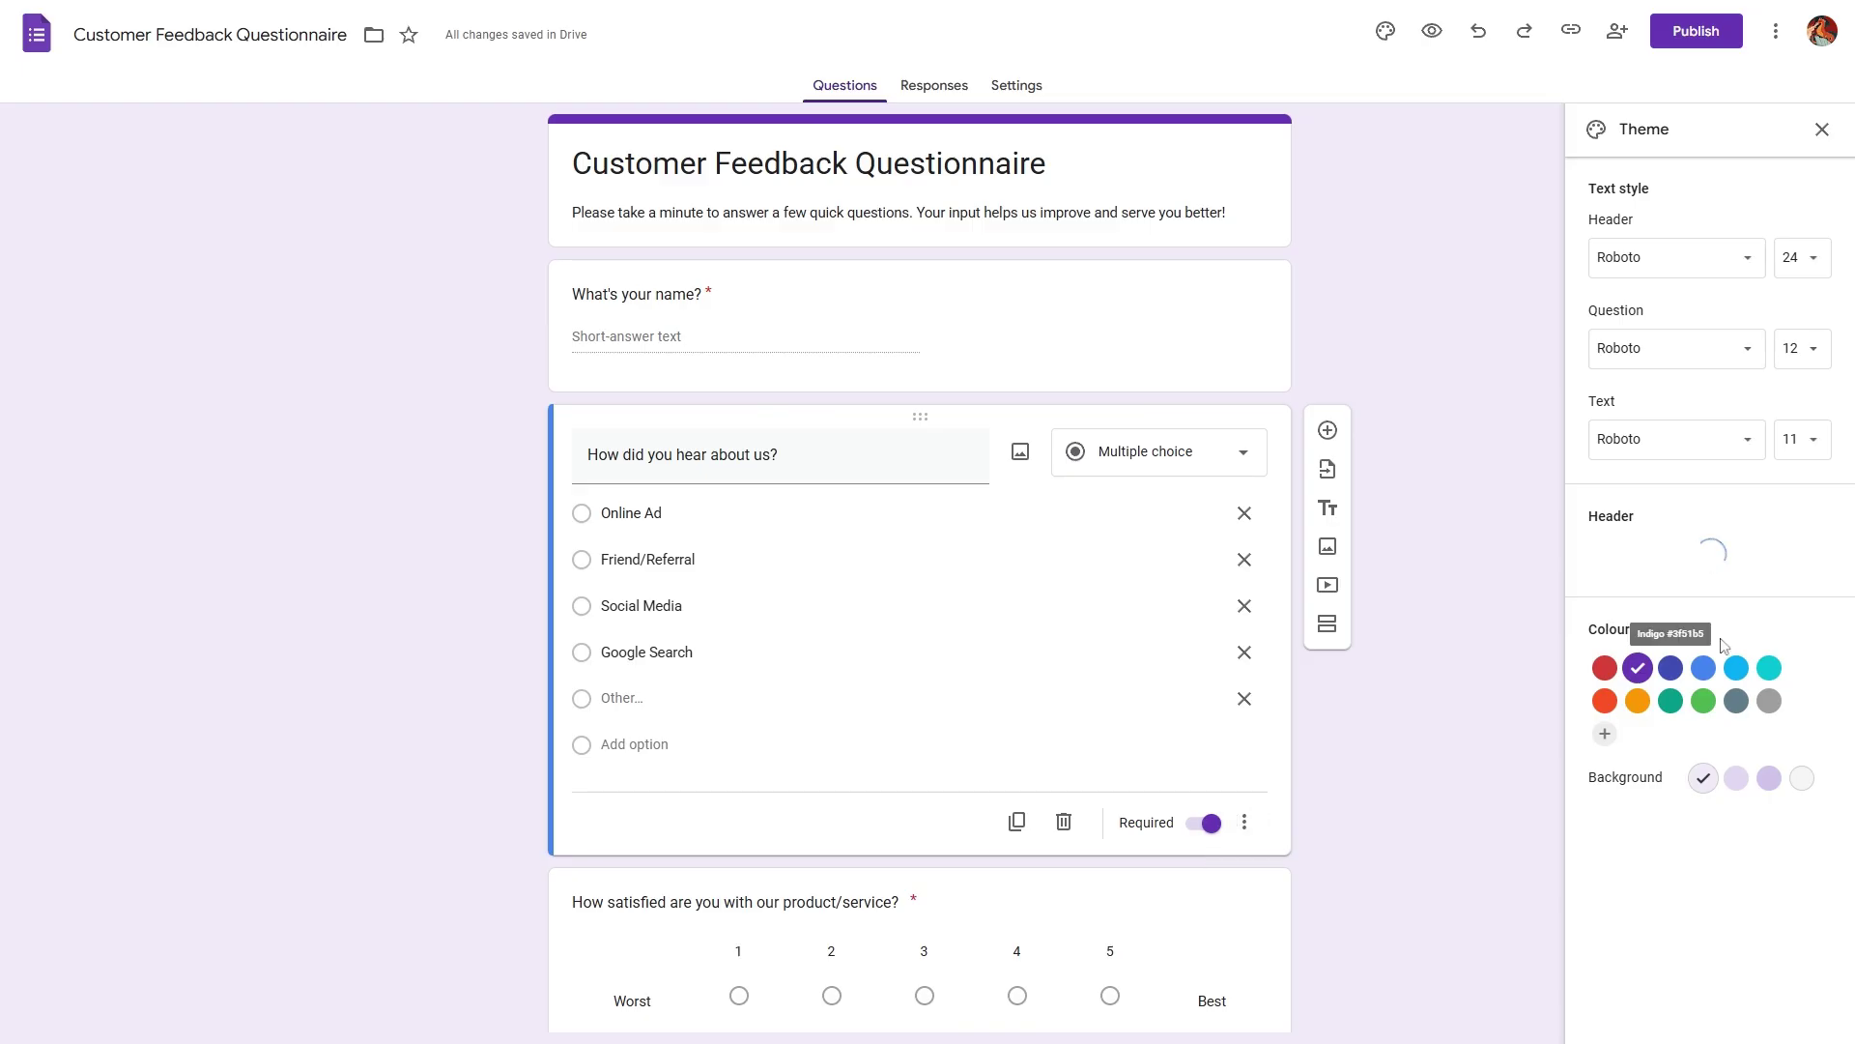
left_click(1768, 778)
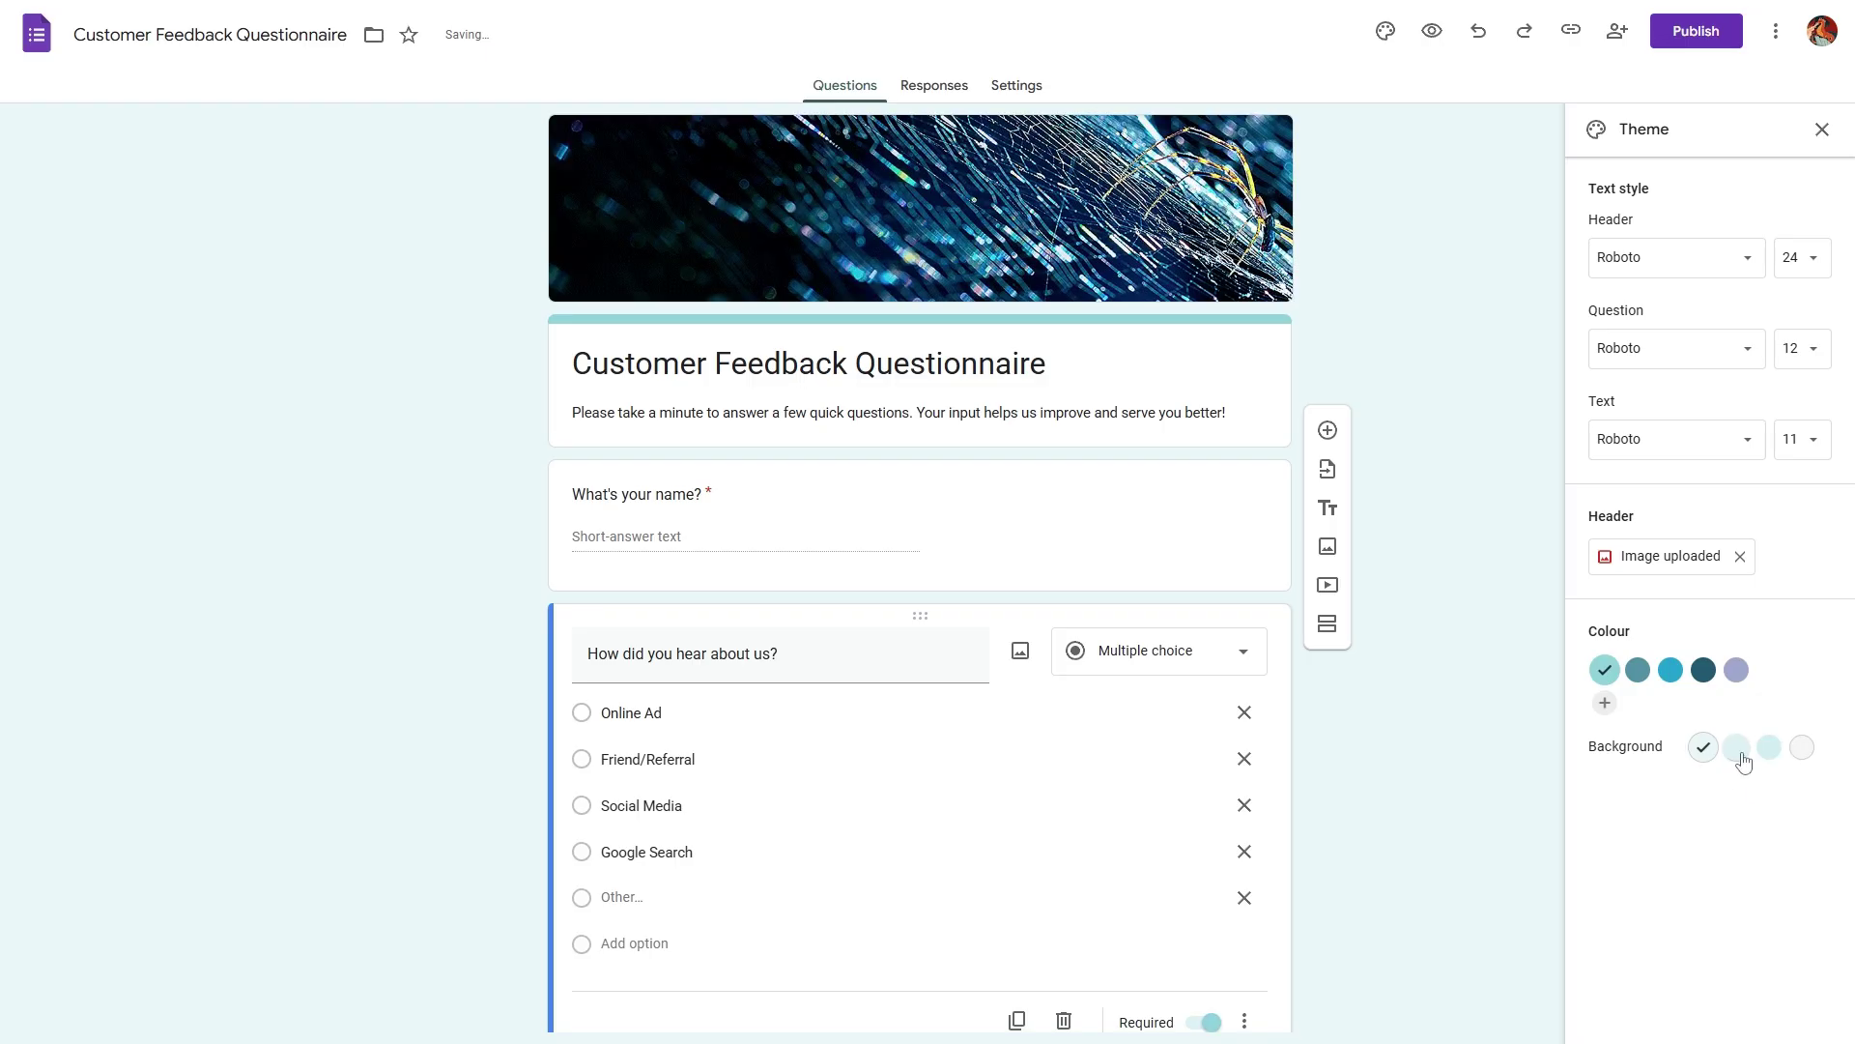
left_click(1704, 672)
left_click(1736, 672)
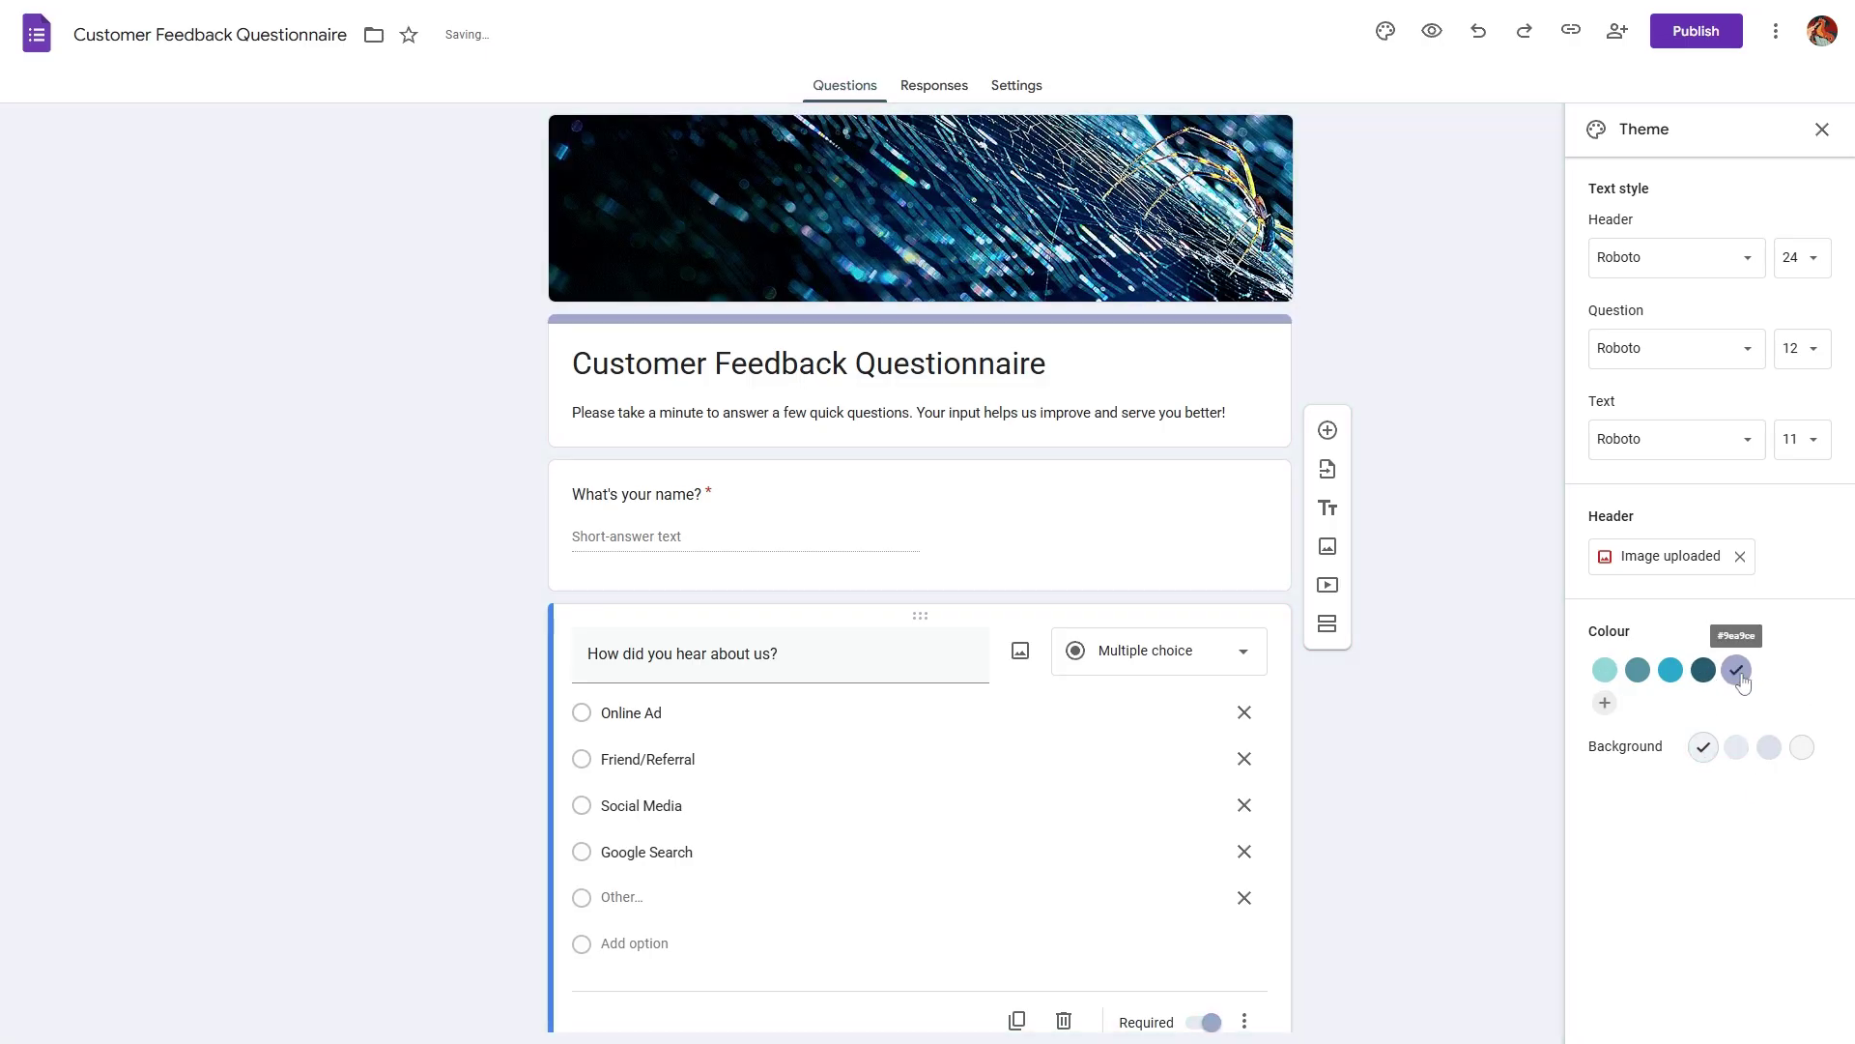
Set both the header font and the question font to Open Sans.
left_click(1696, 261)
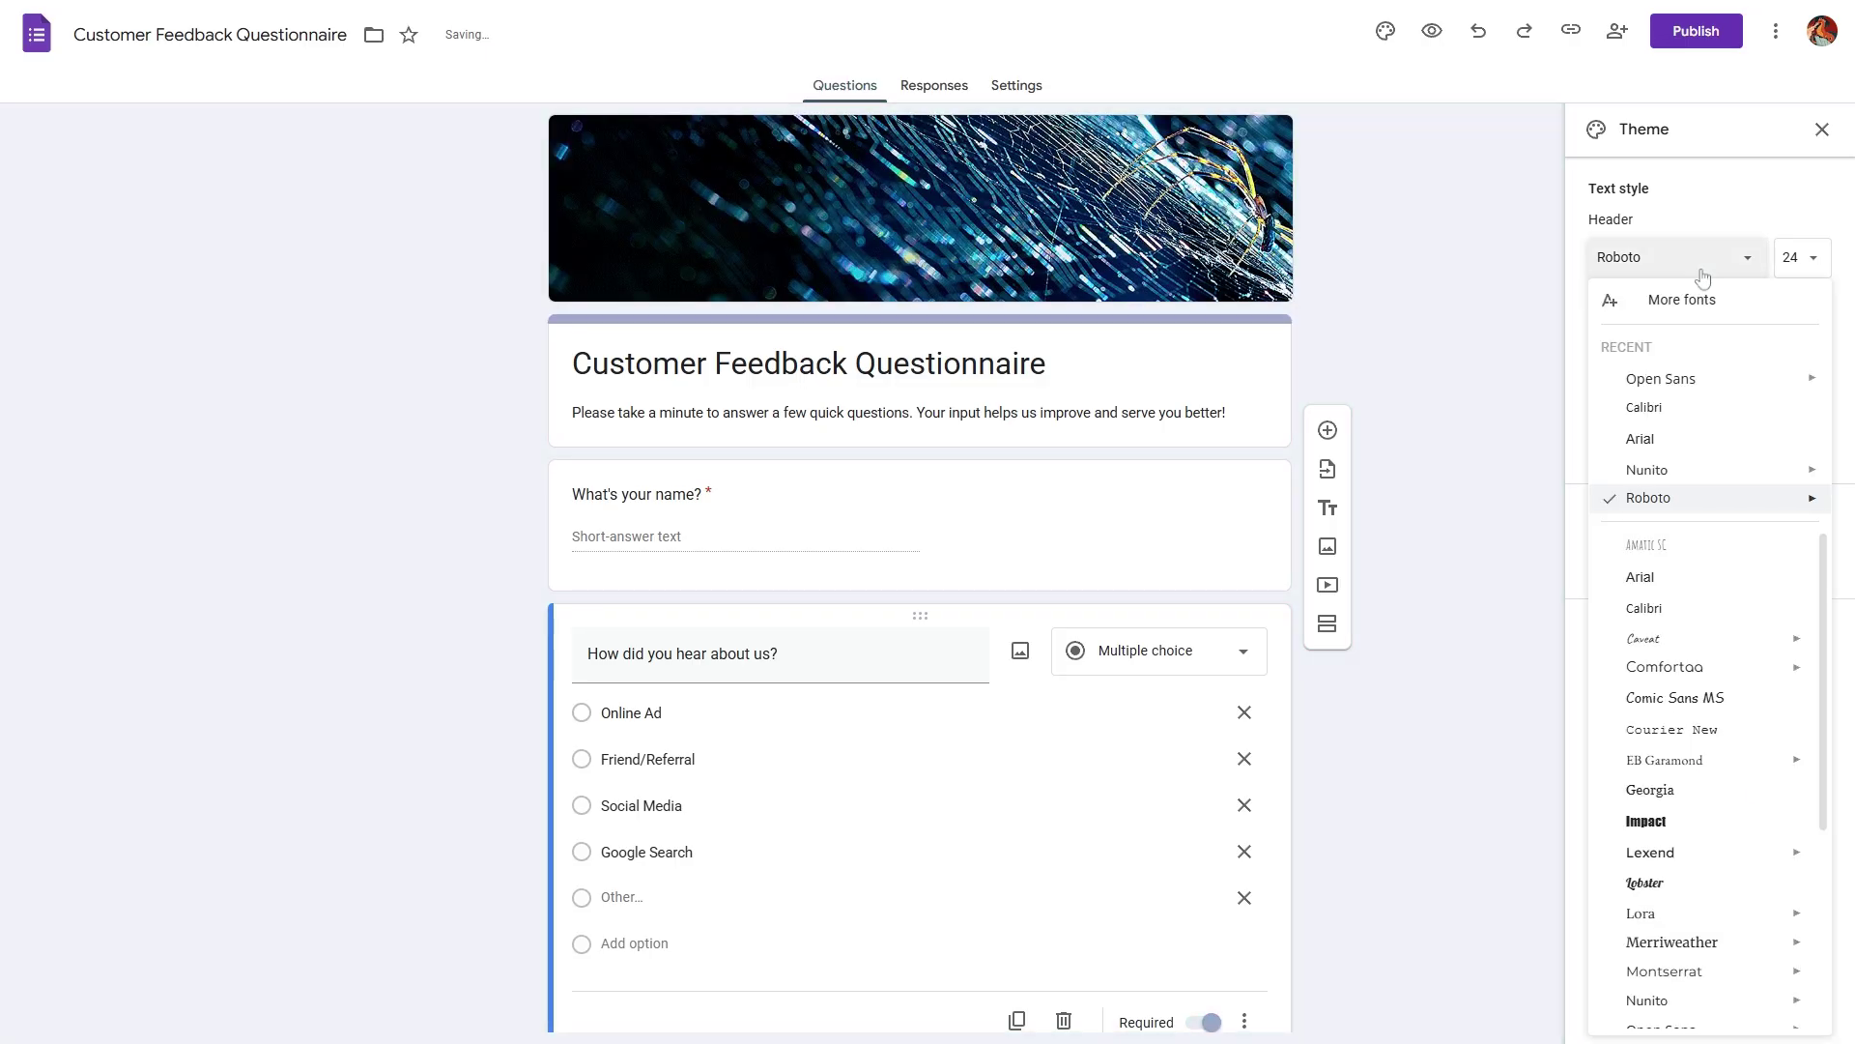
left_click(1693, 378)
left_click(1685, 352)
left_click(1660, 469)
left_click(1680, 432)
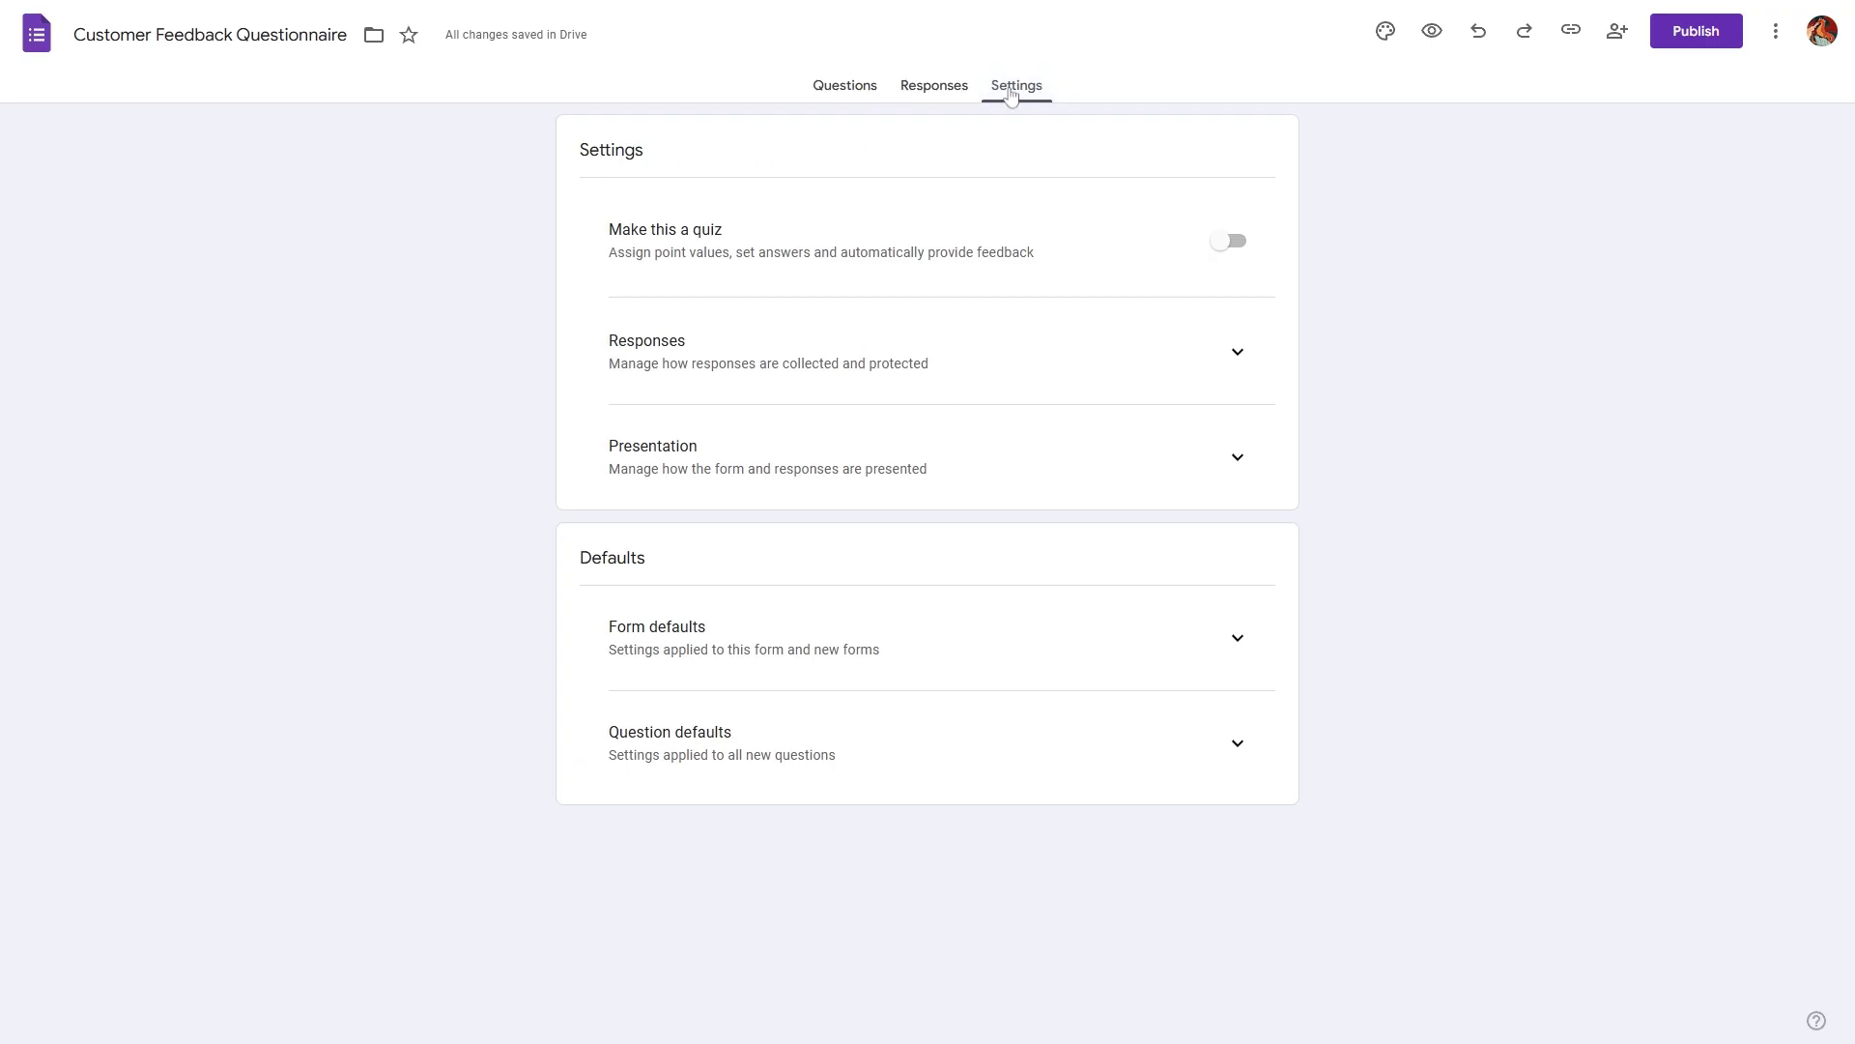
In the Responses settings, leave Collect email addresses at Do not collect.
left_click(1228, 356)
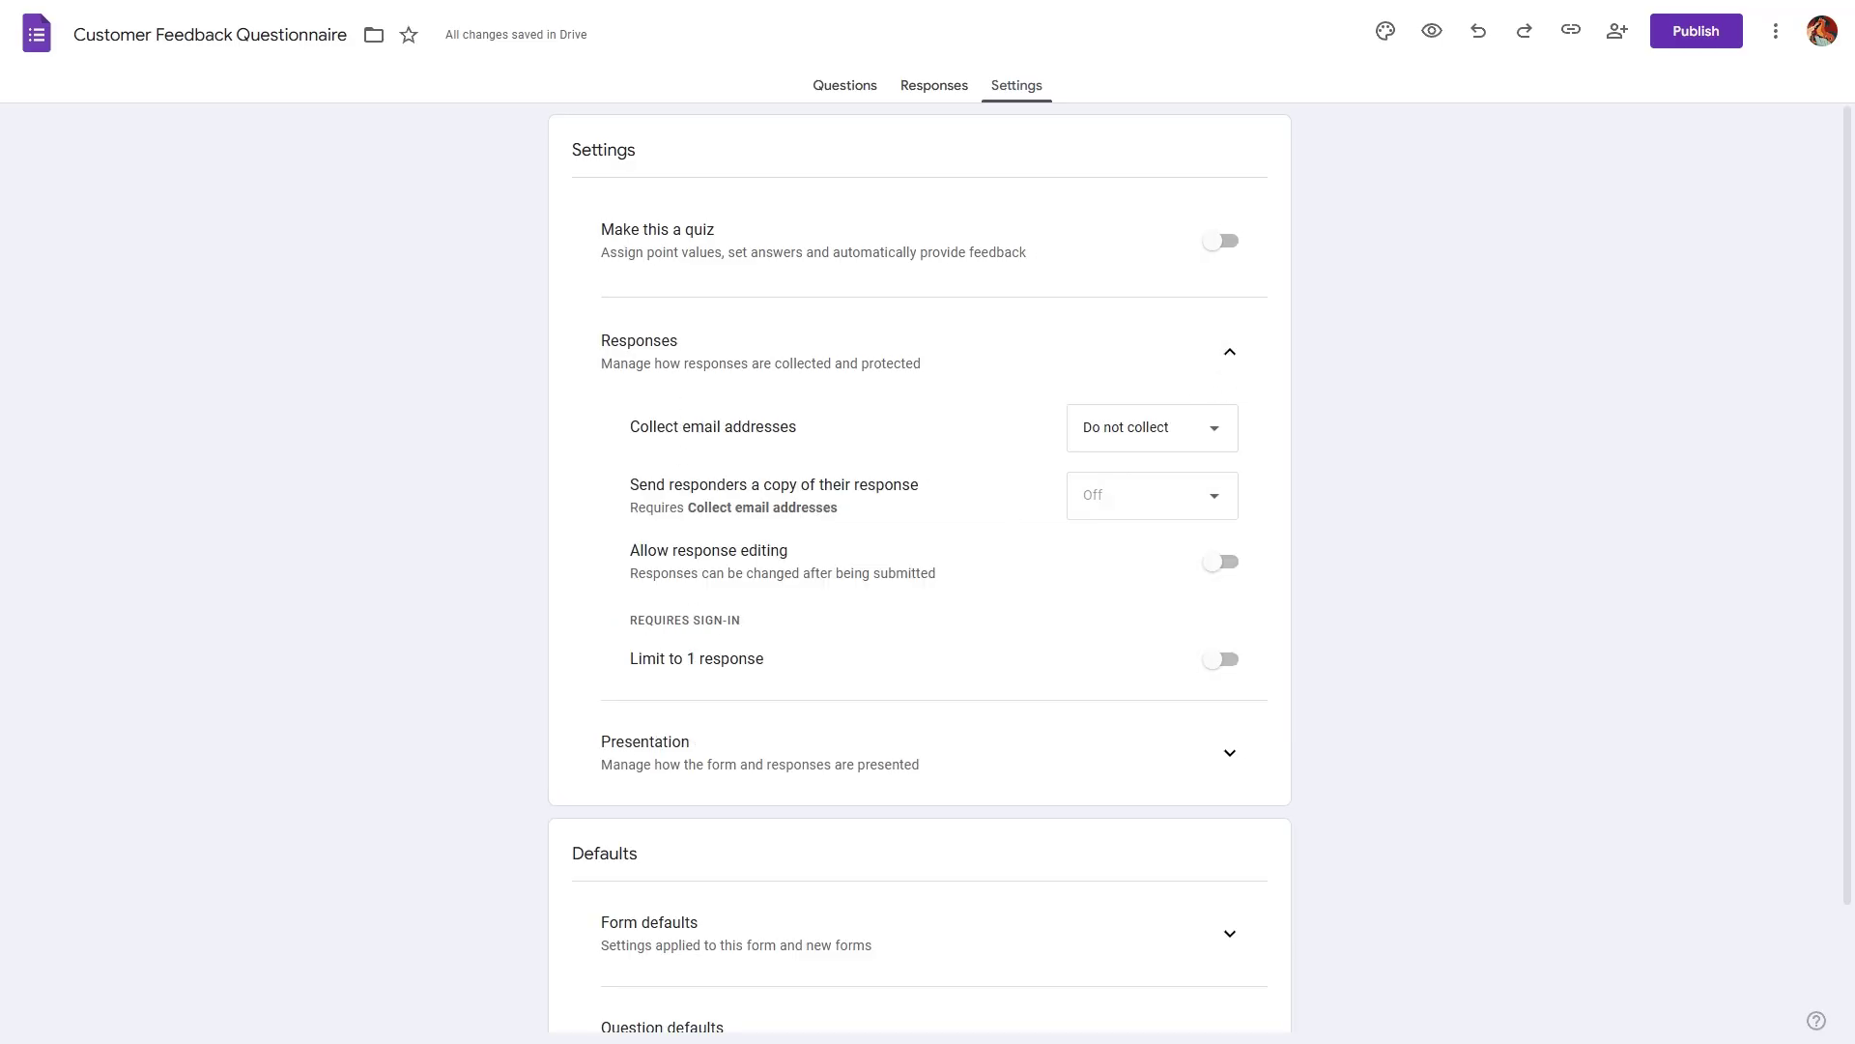
left_click_drag(632, 426, 814, 421)
left_click(1167, 428)
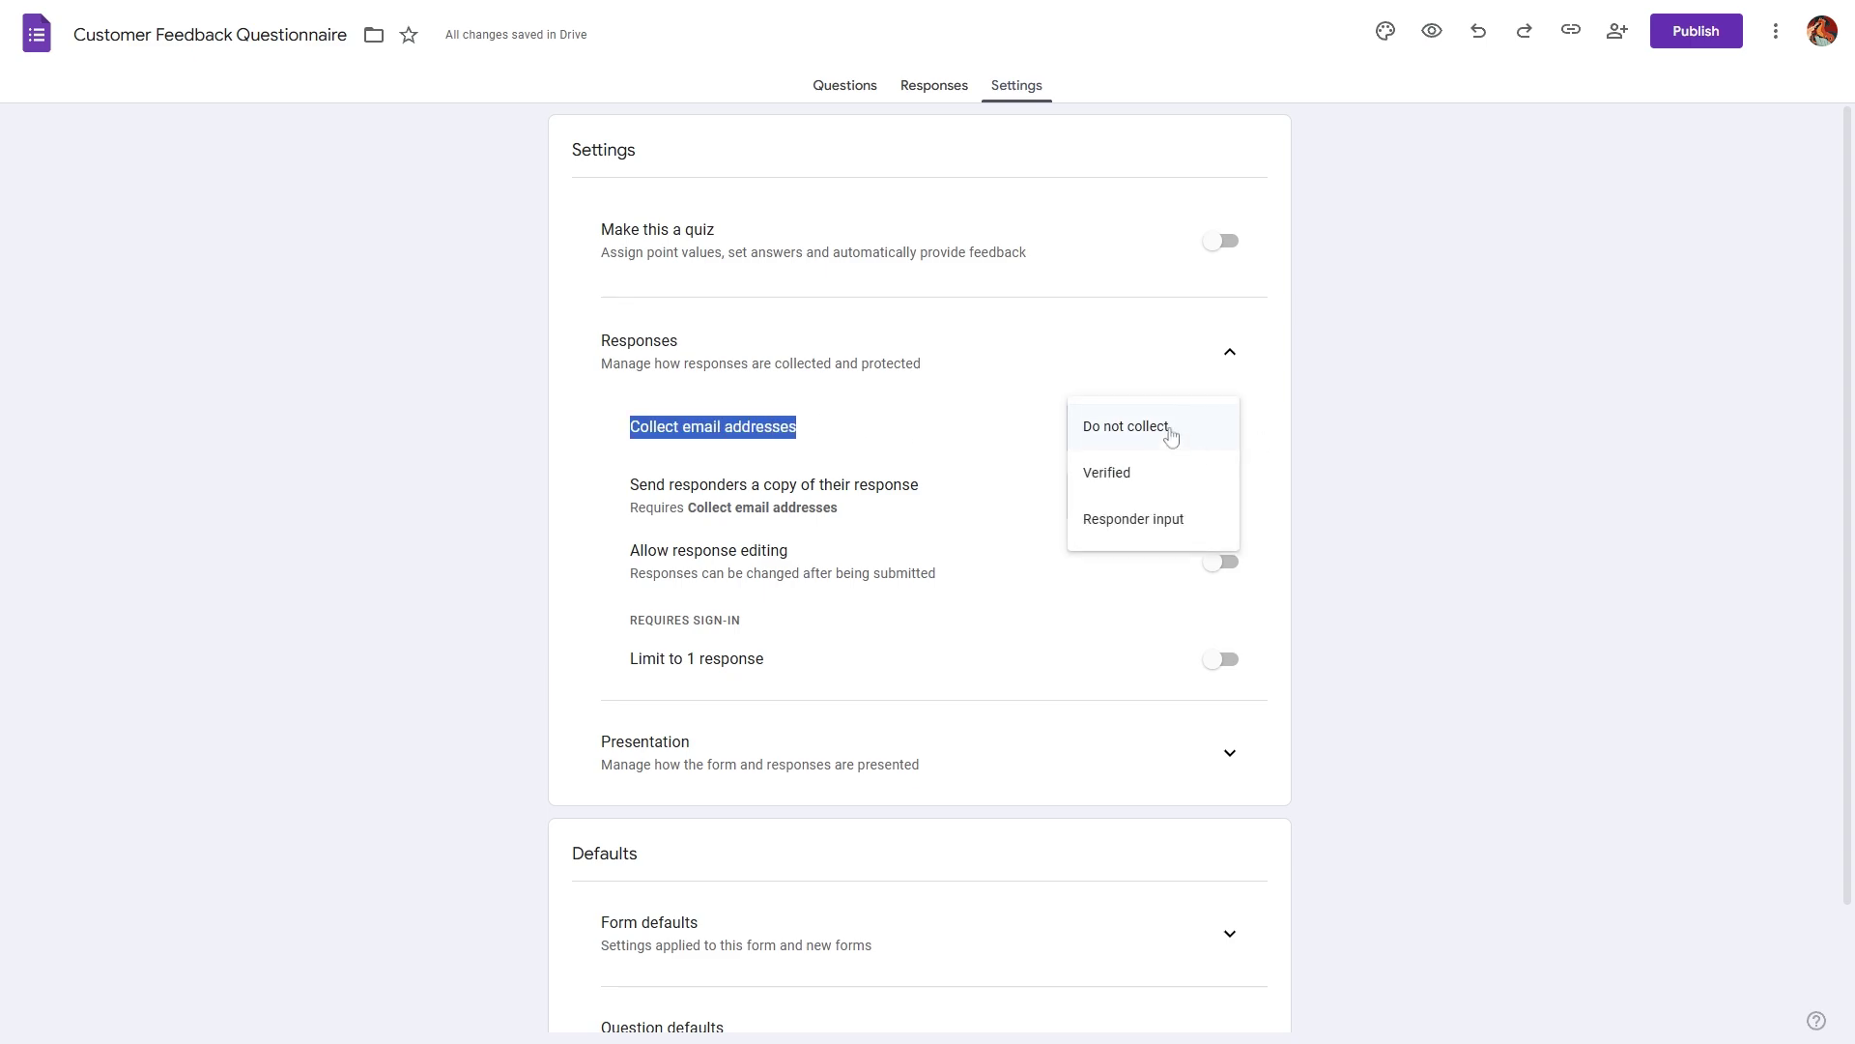
left_click(1170, 431)
left_click(860, 433)
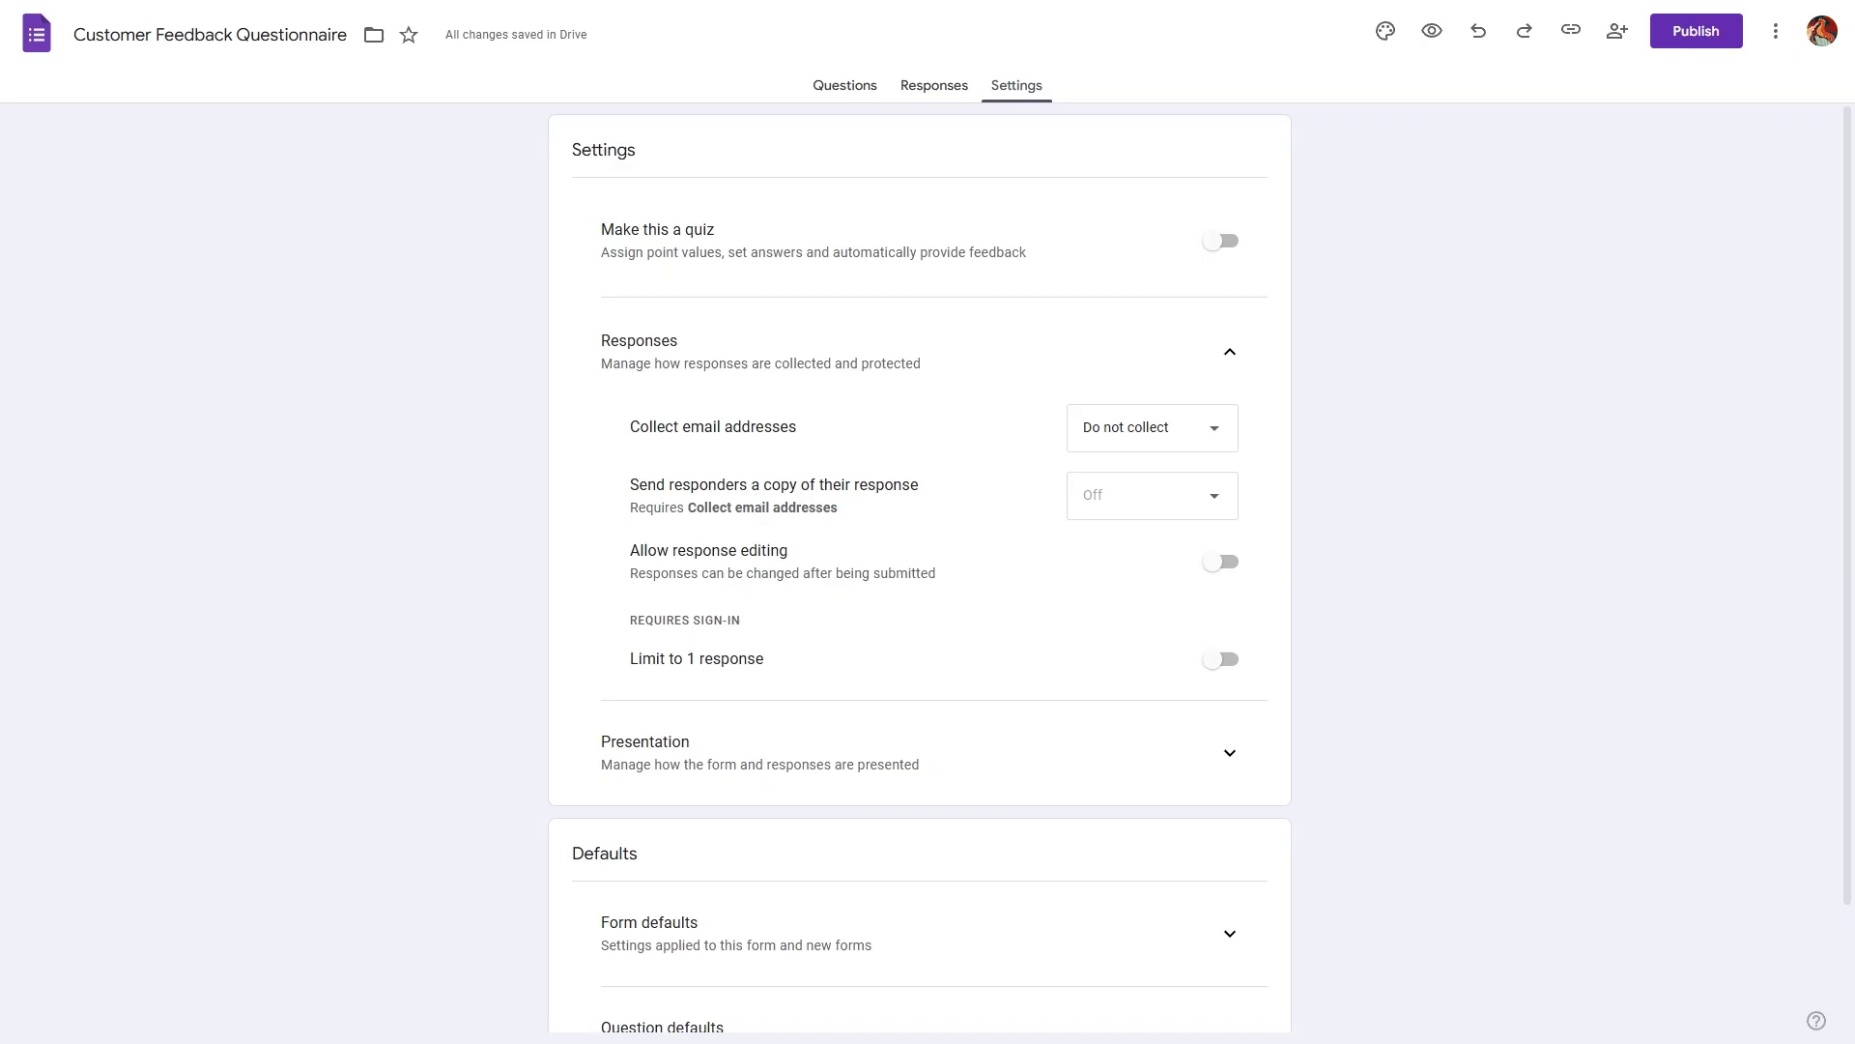
left_click(1112, 430)
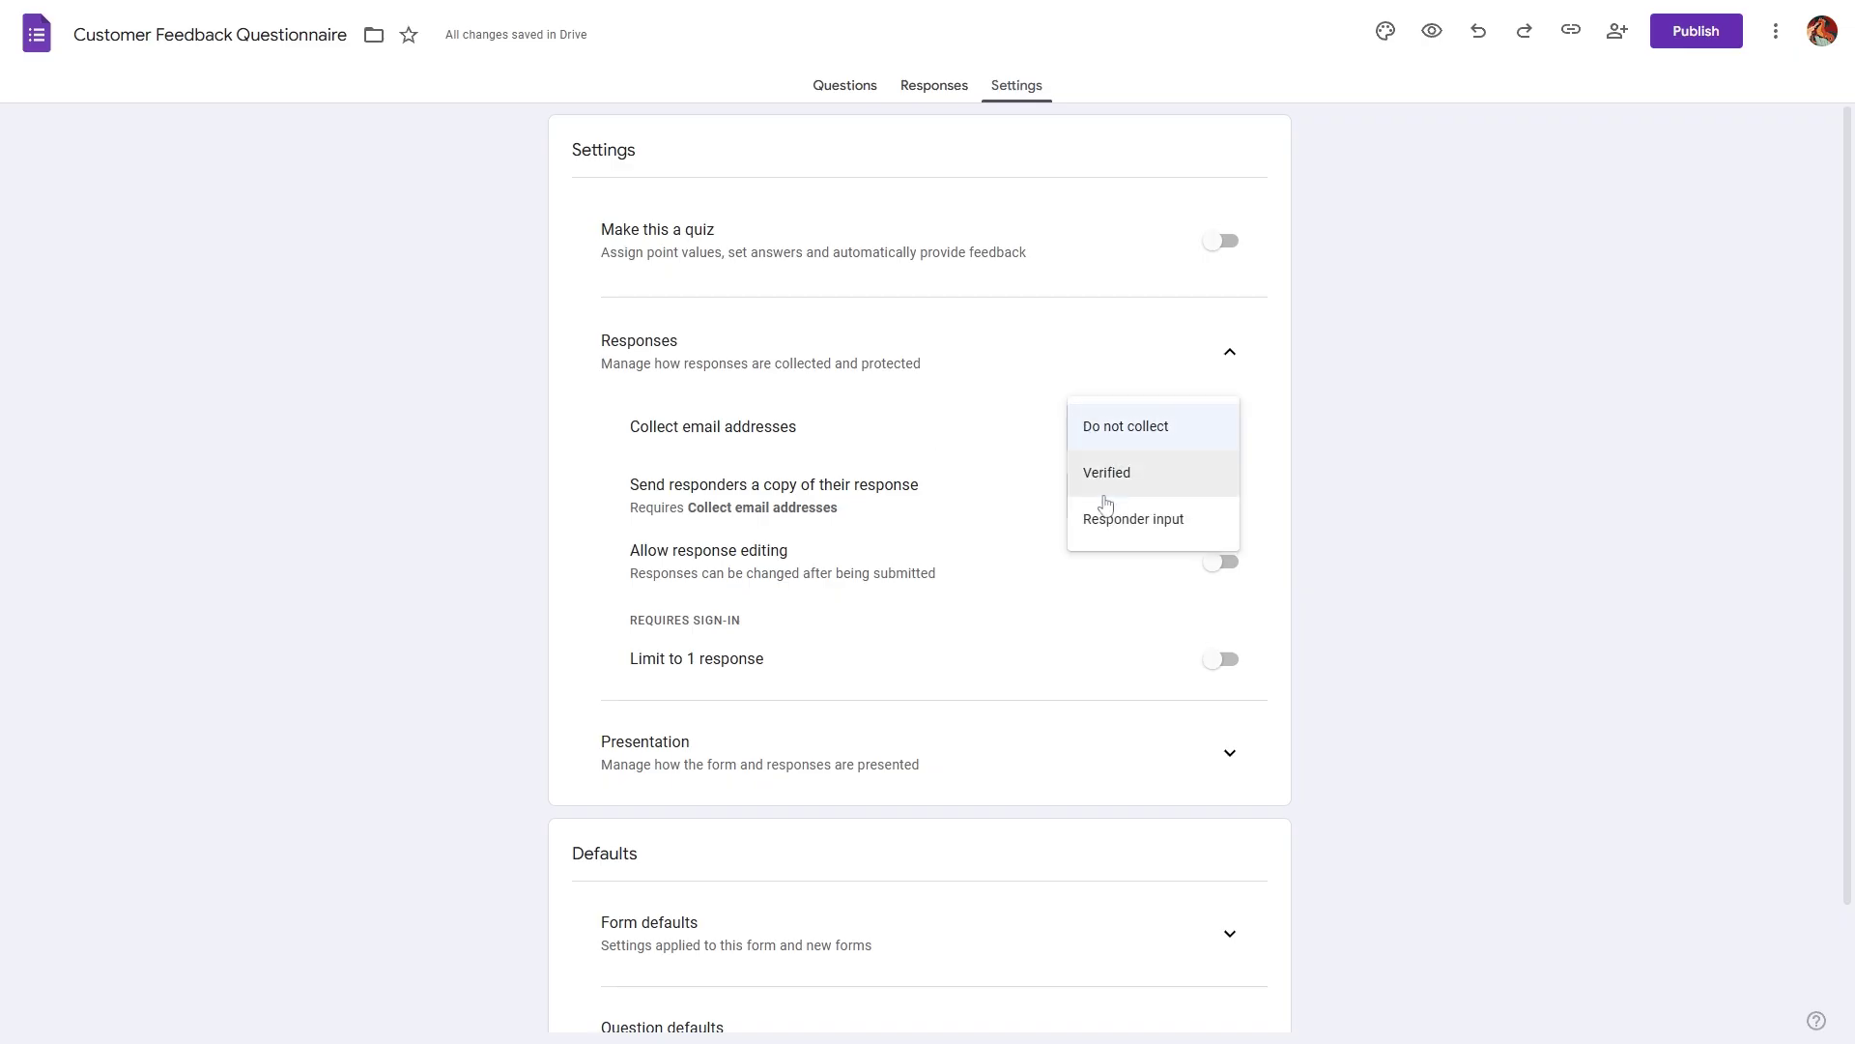
left_click(1116, 480)
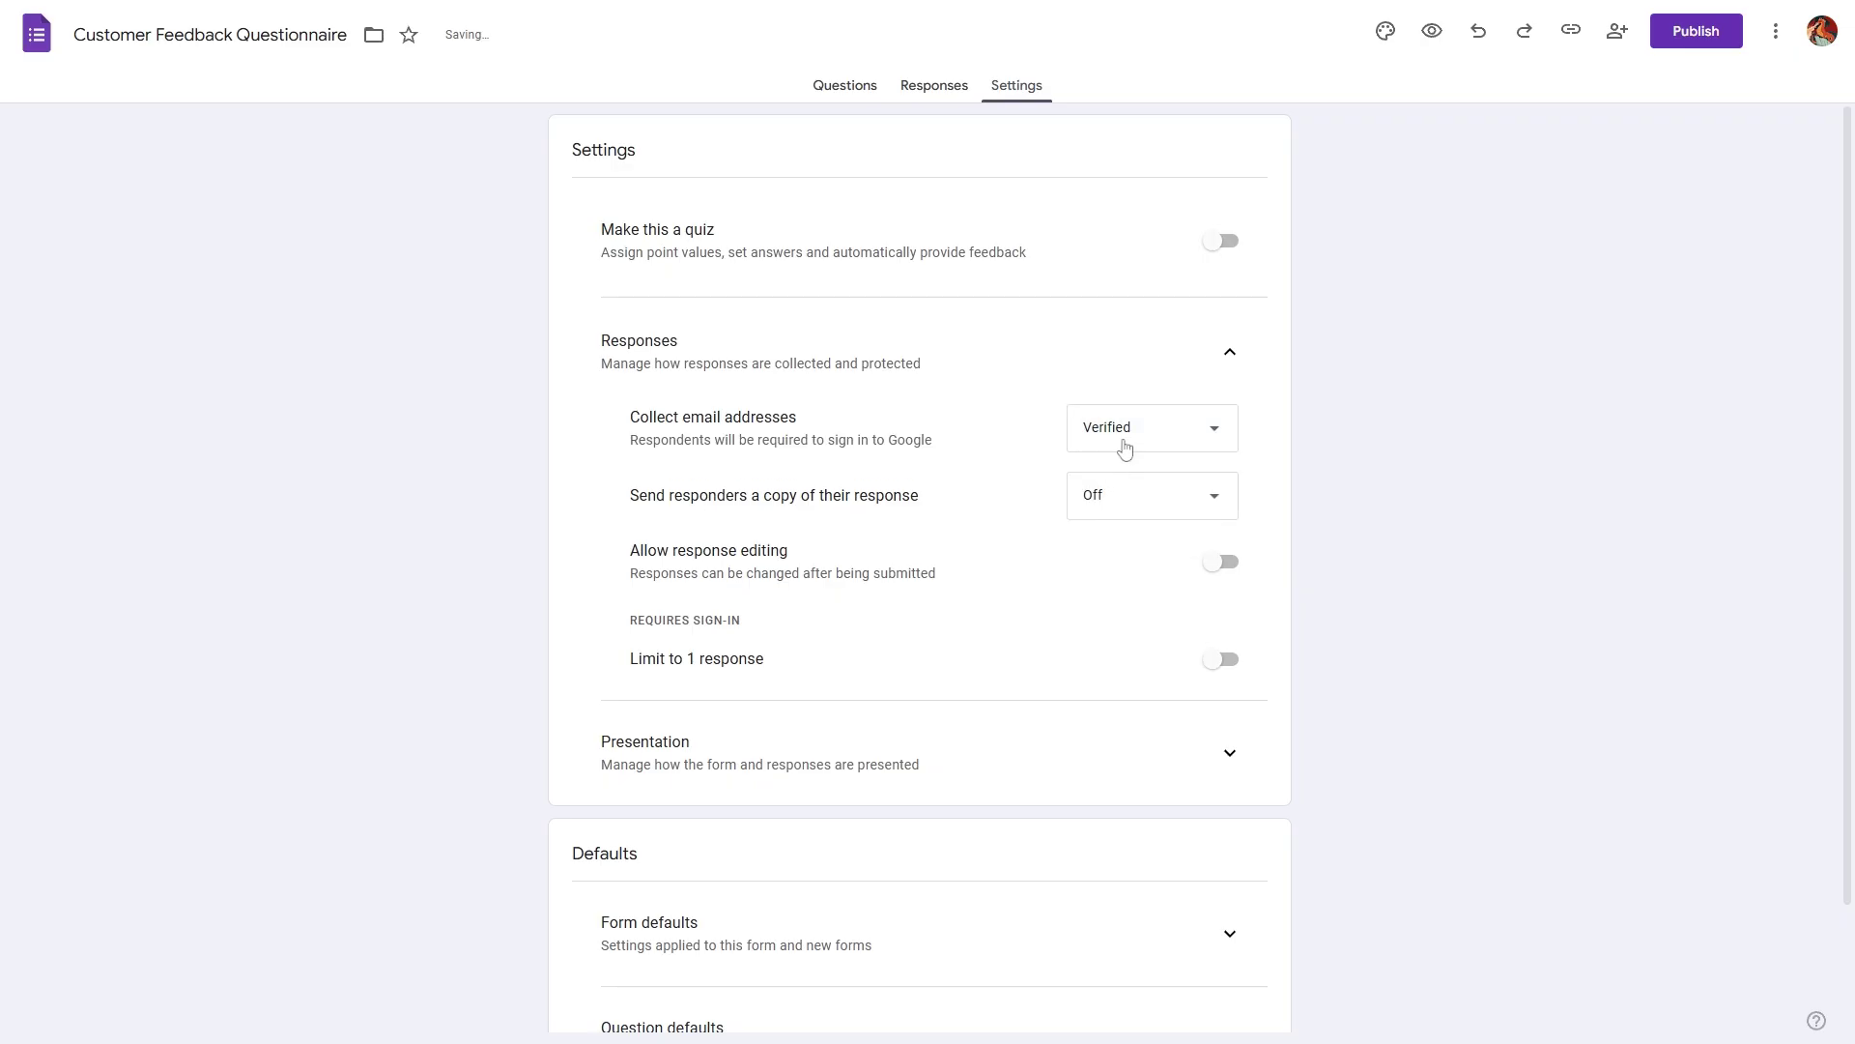
left_click(1128, 439)
left_click(1121, 476)
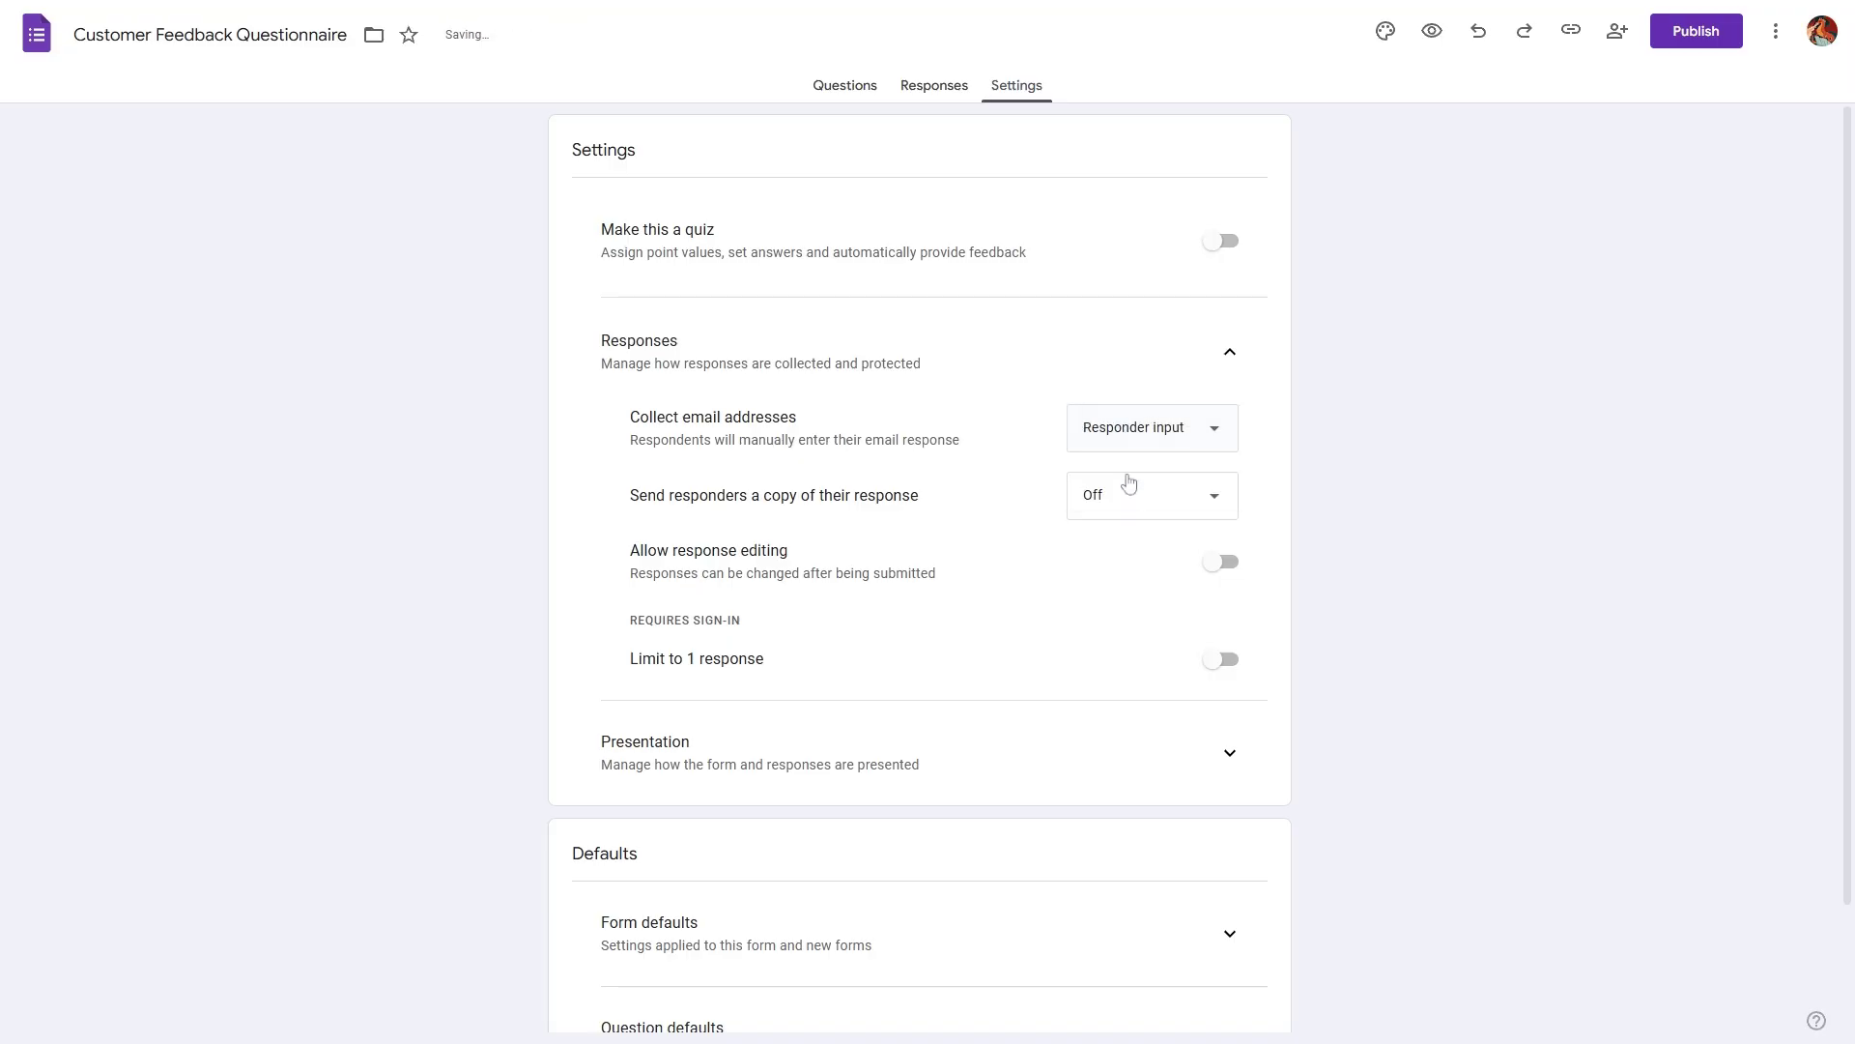
left_click(1138, 423)
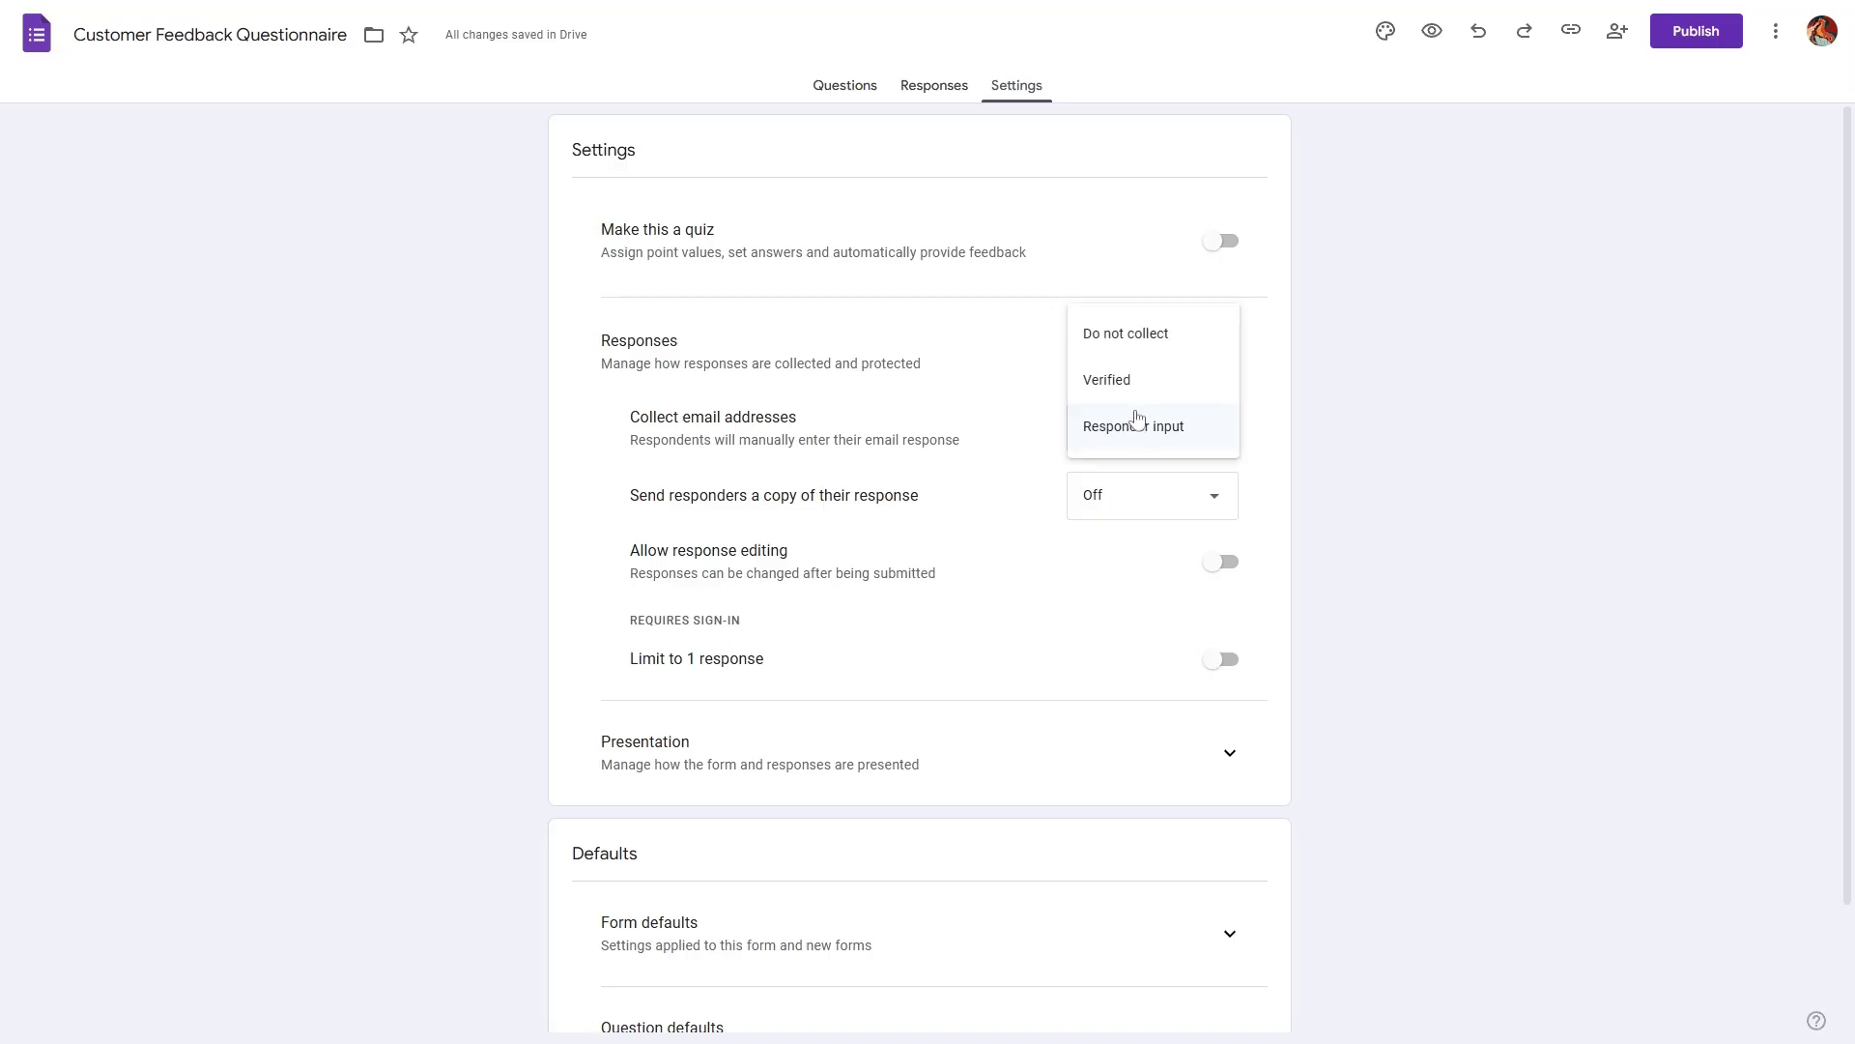
left_click(1121, 331)
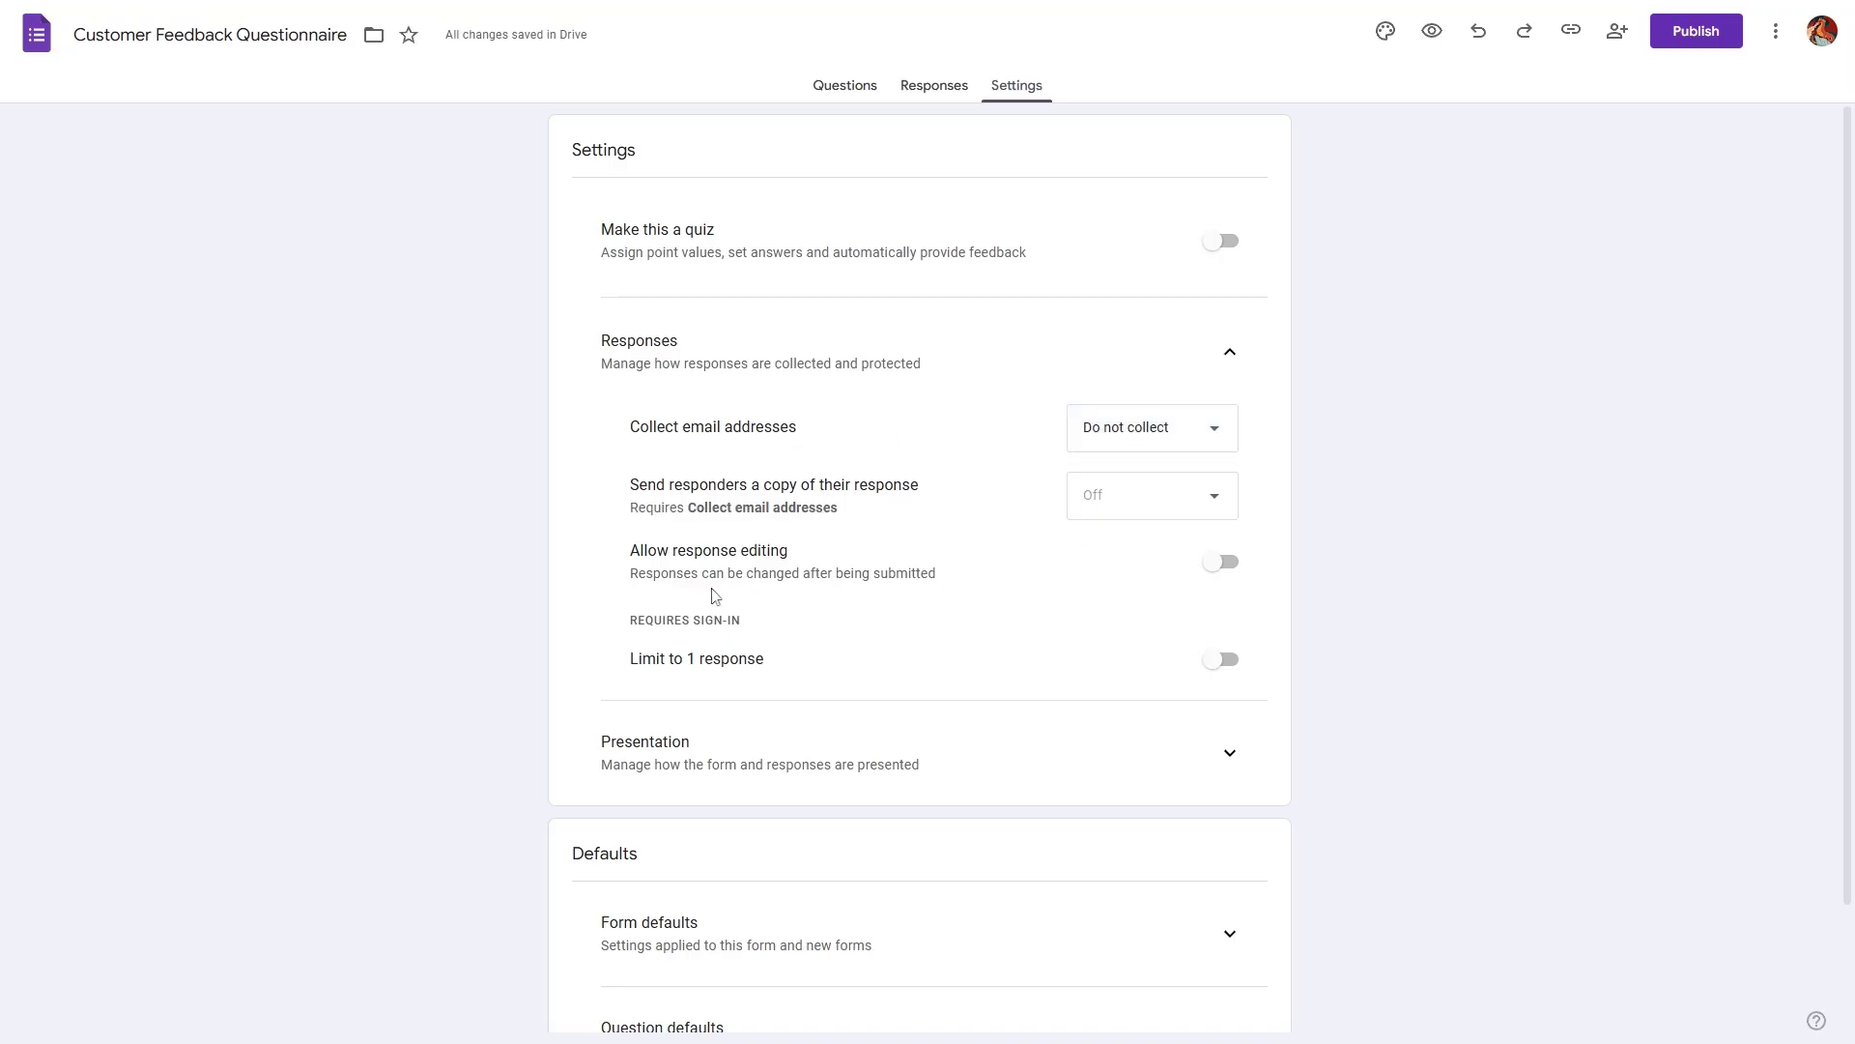
Turn on Allow response editing and Limit to 1 response.
left_click_drag(626, 551, 859, 553)
left_click(1221, 570)
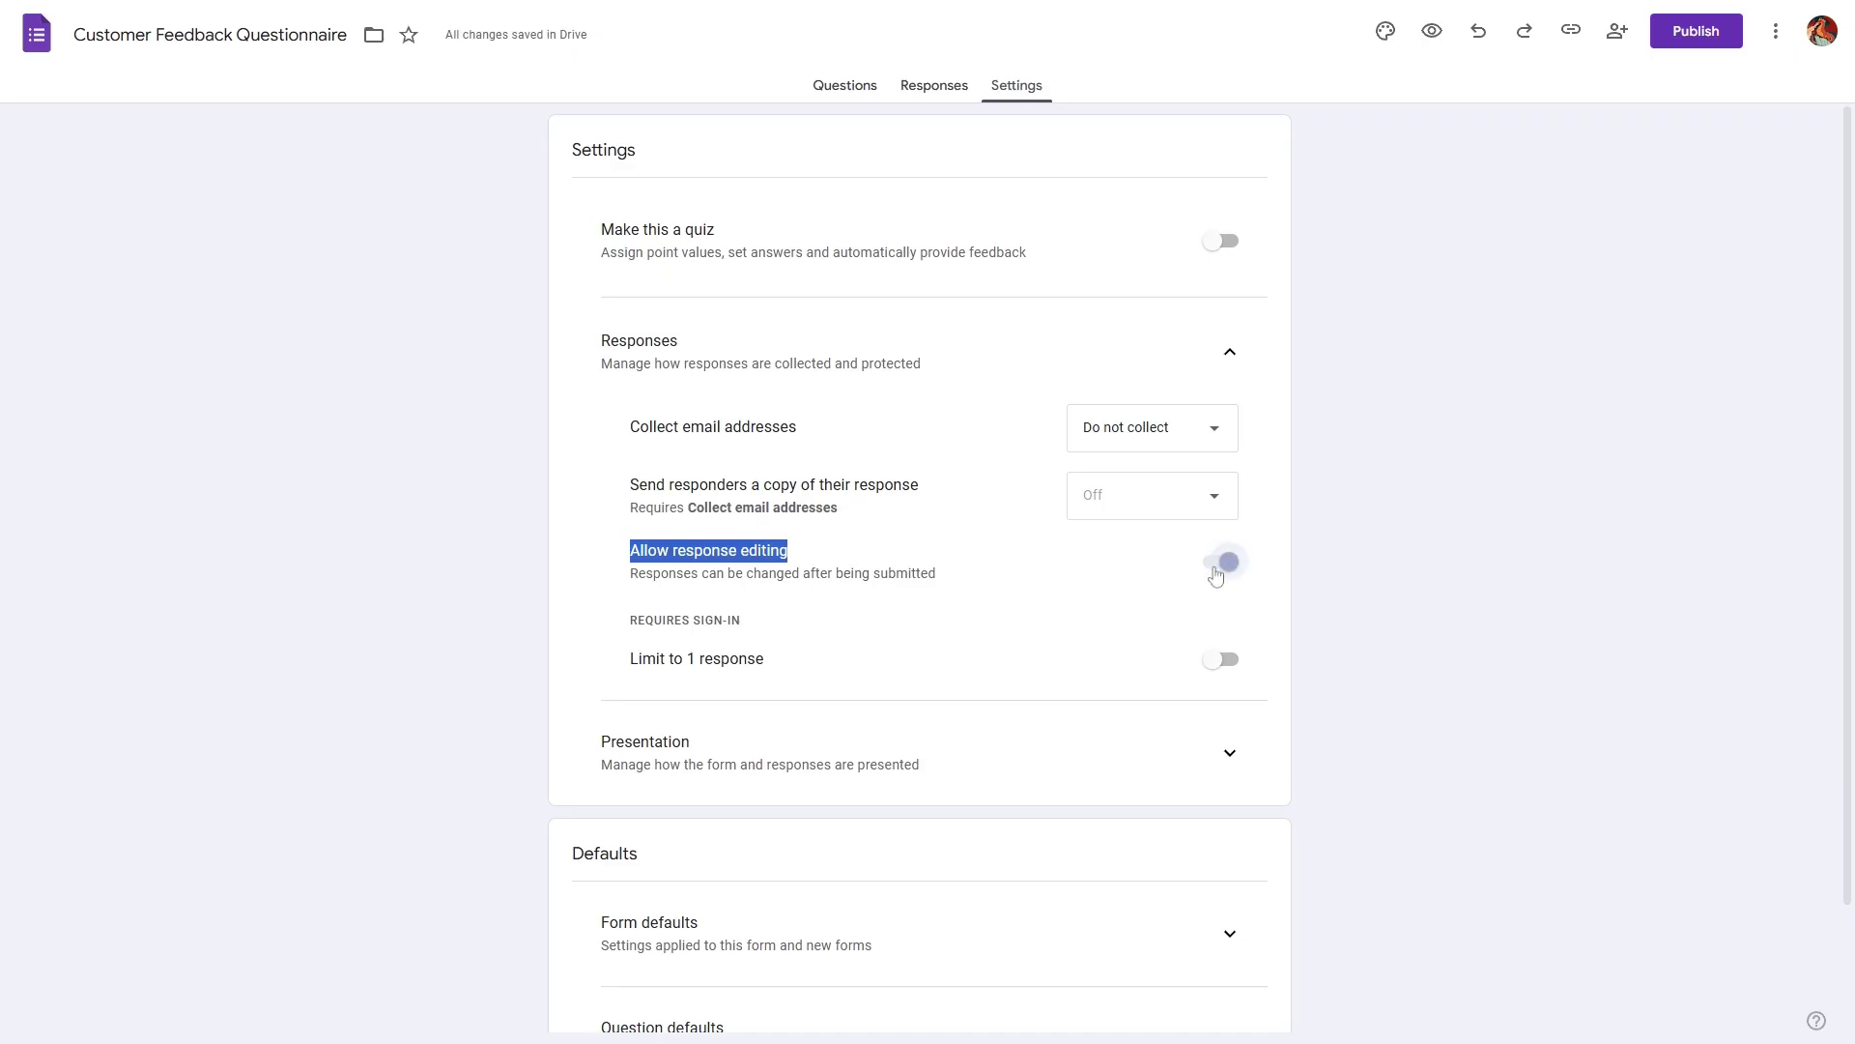
left_click(650, 660)
left_click(1223, 661)
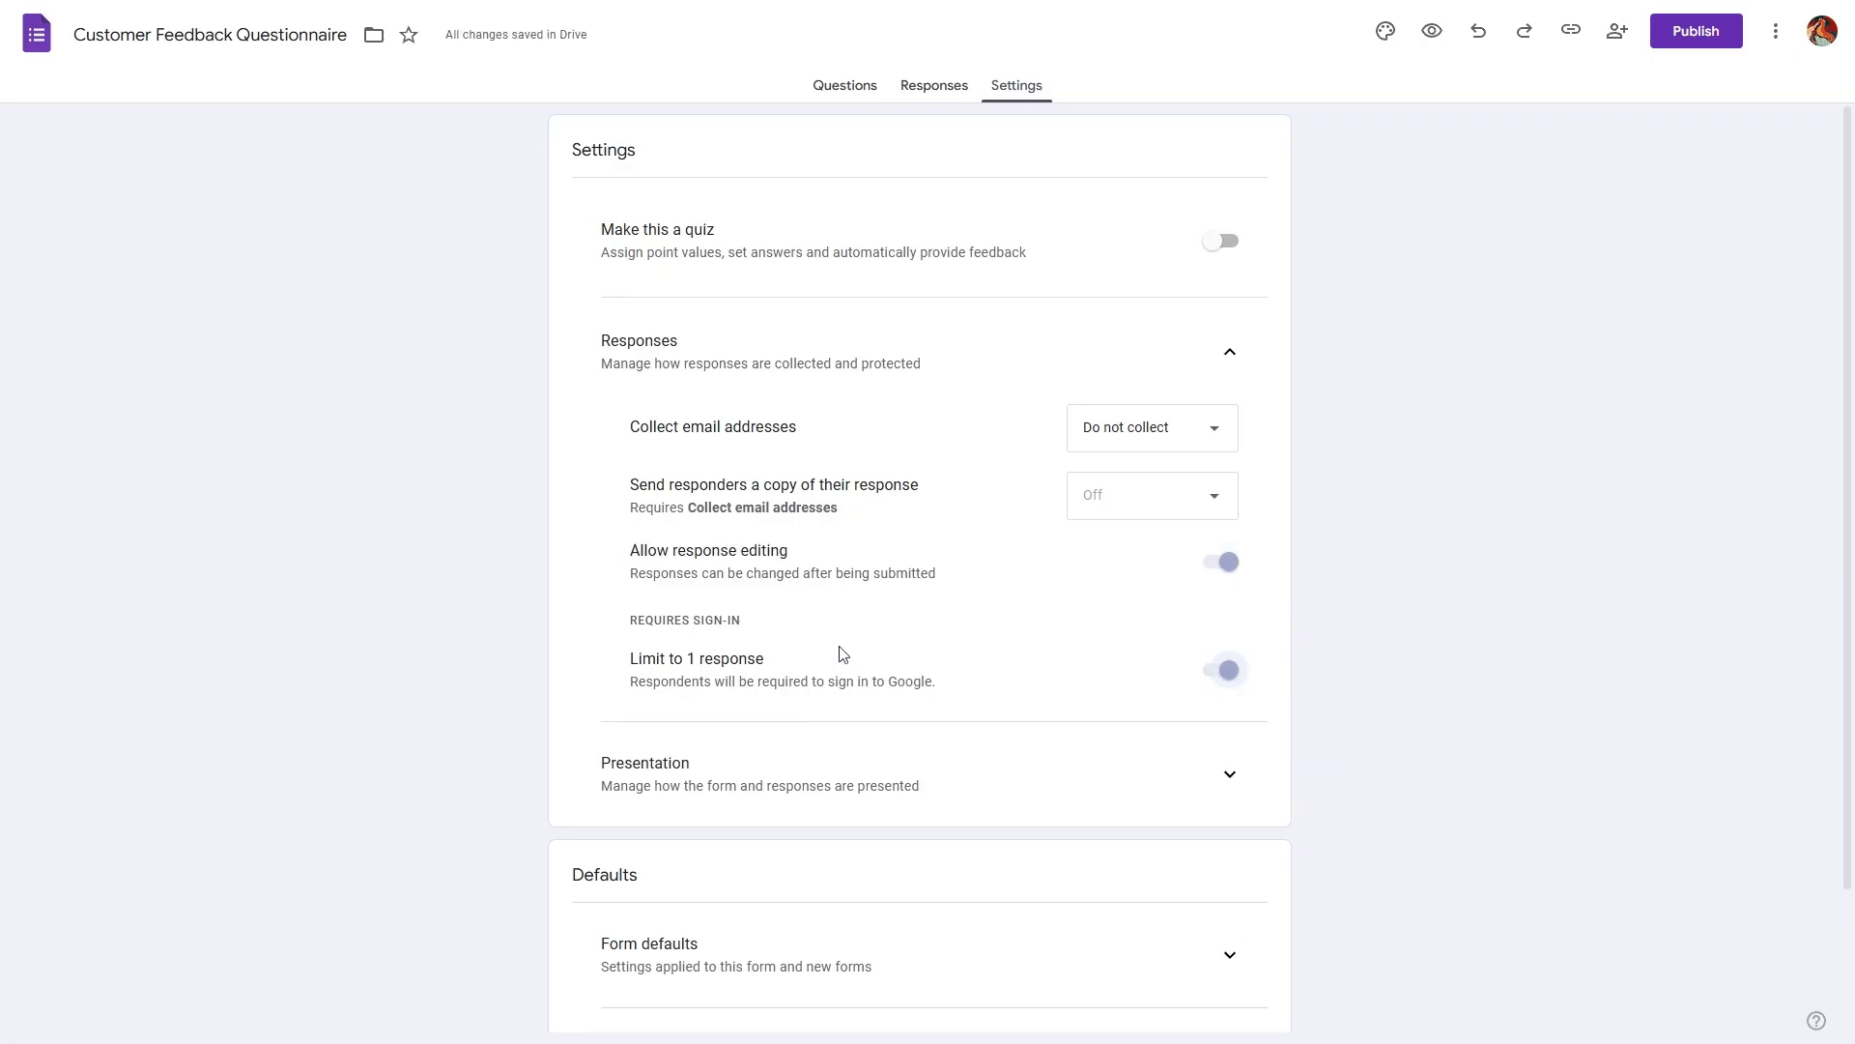
Expand the Presentation settings, leaving Show progress bar and Shuffle question order off.
scroll(875, 668, "down", 2)
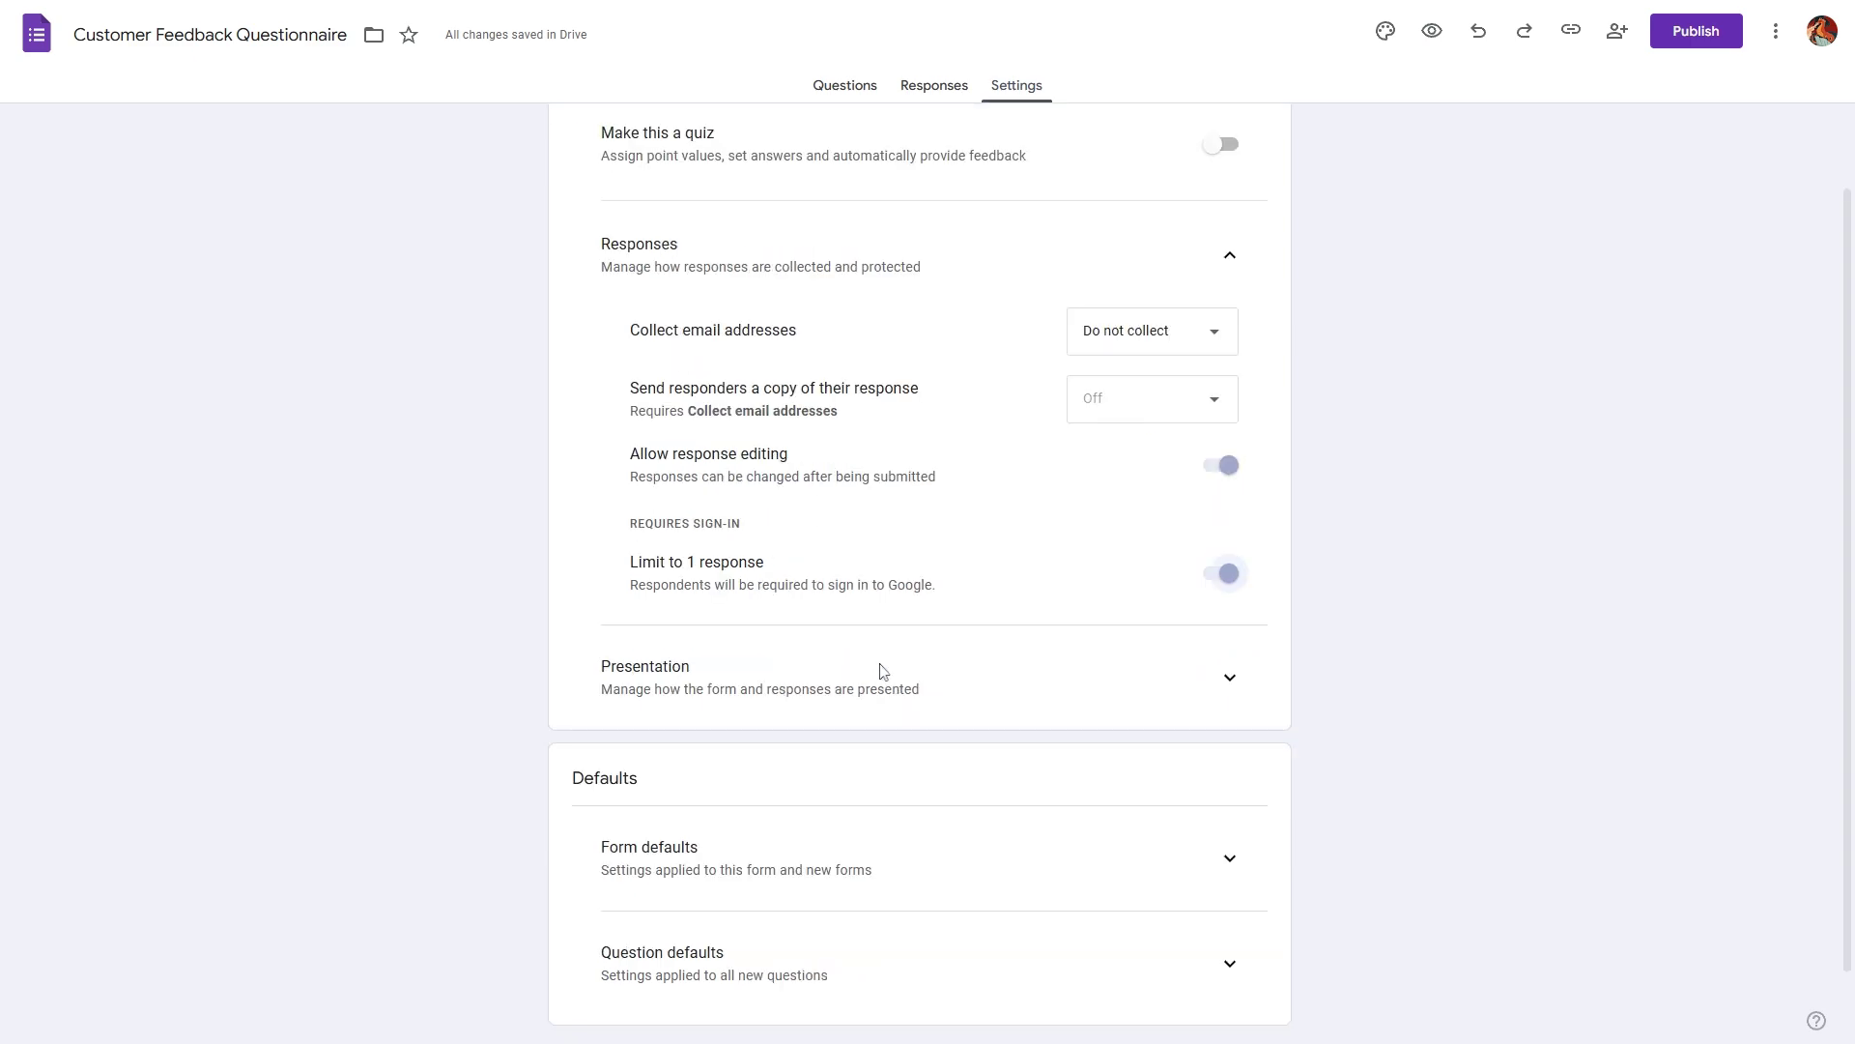
left_click(1232, 615)
scroll(1232, 621, "down", 3)
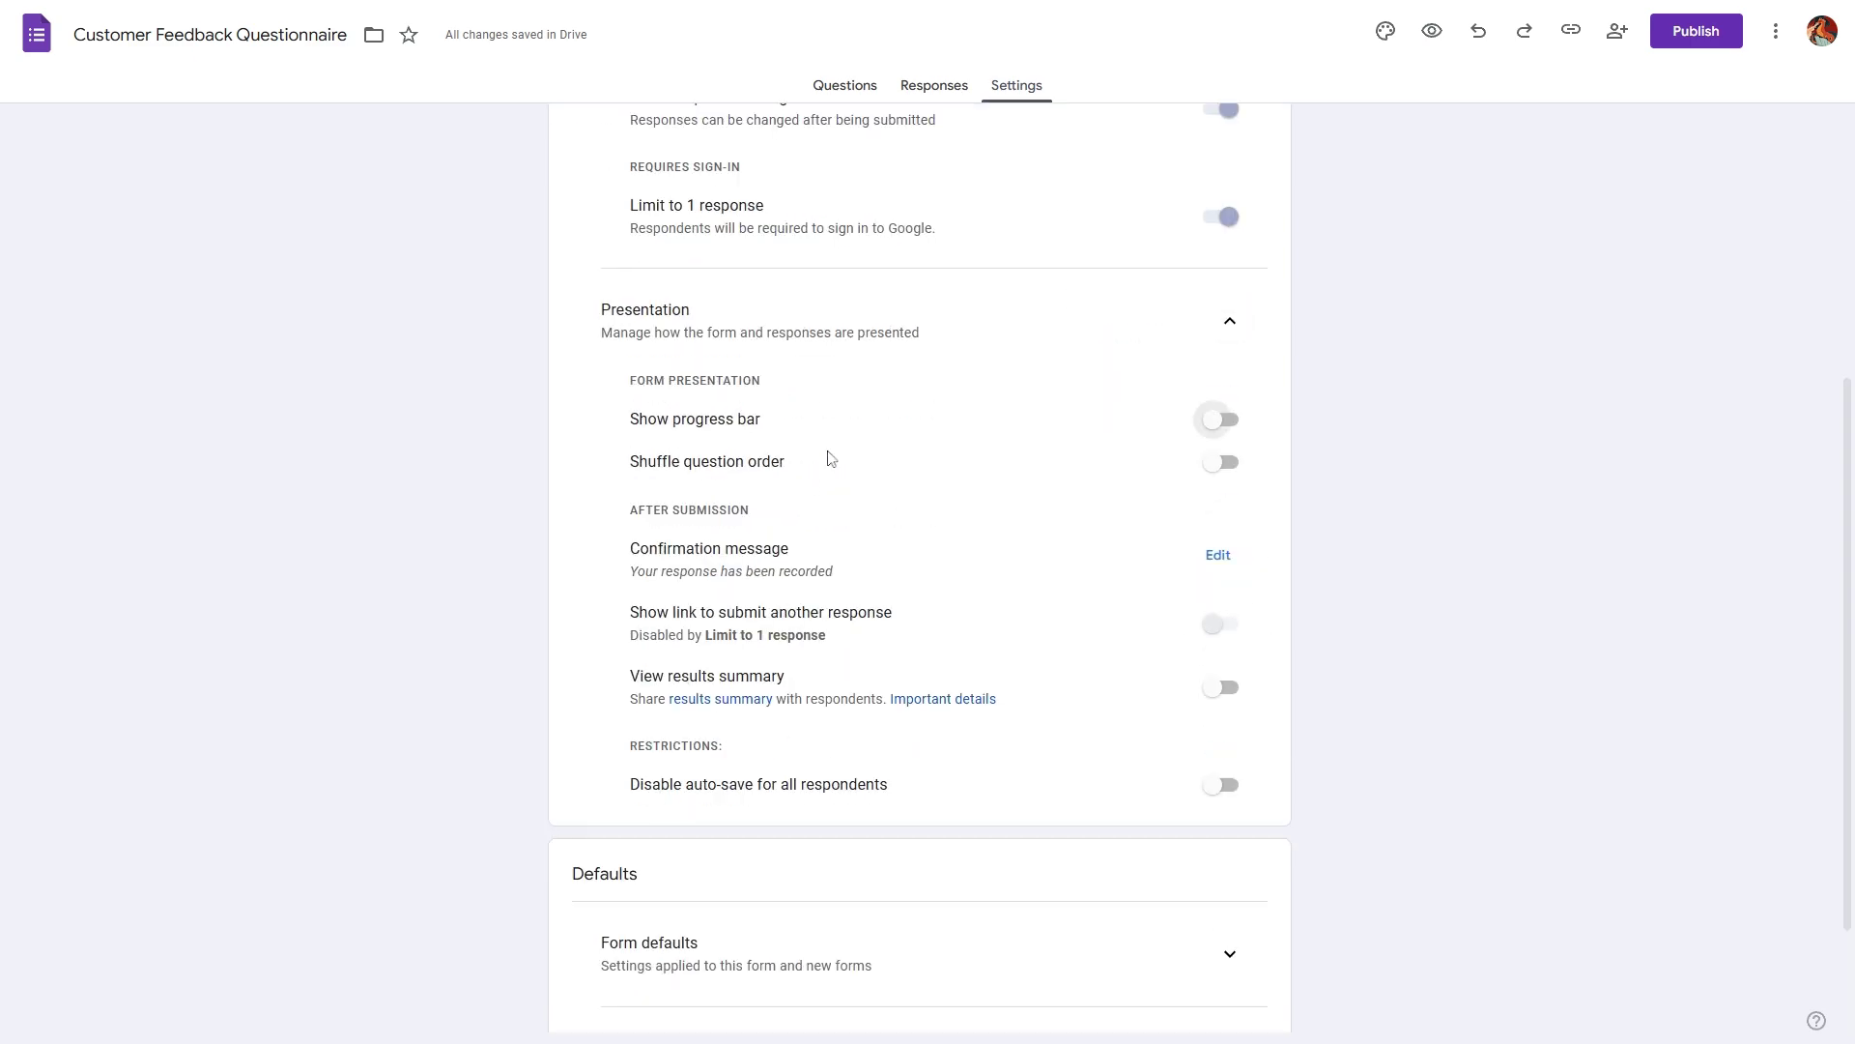
left_click(1216, 422)
left_click(1216, 422)
triple_click(786, 466)
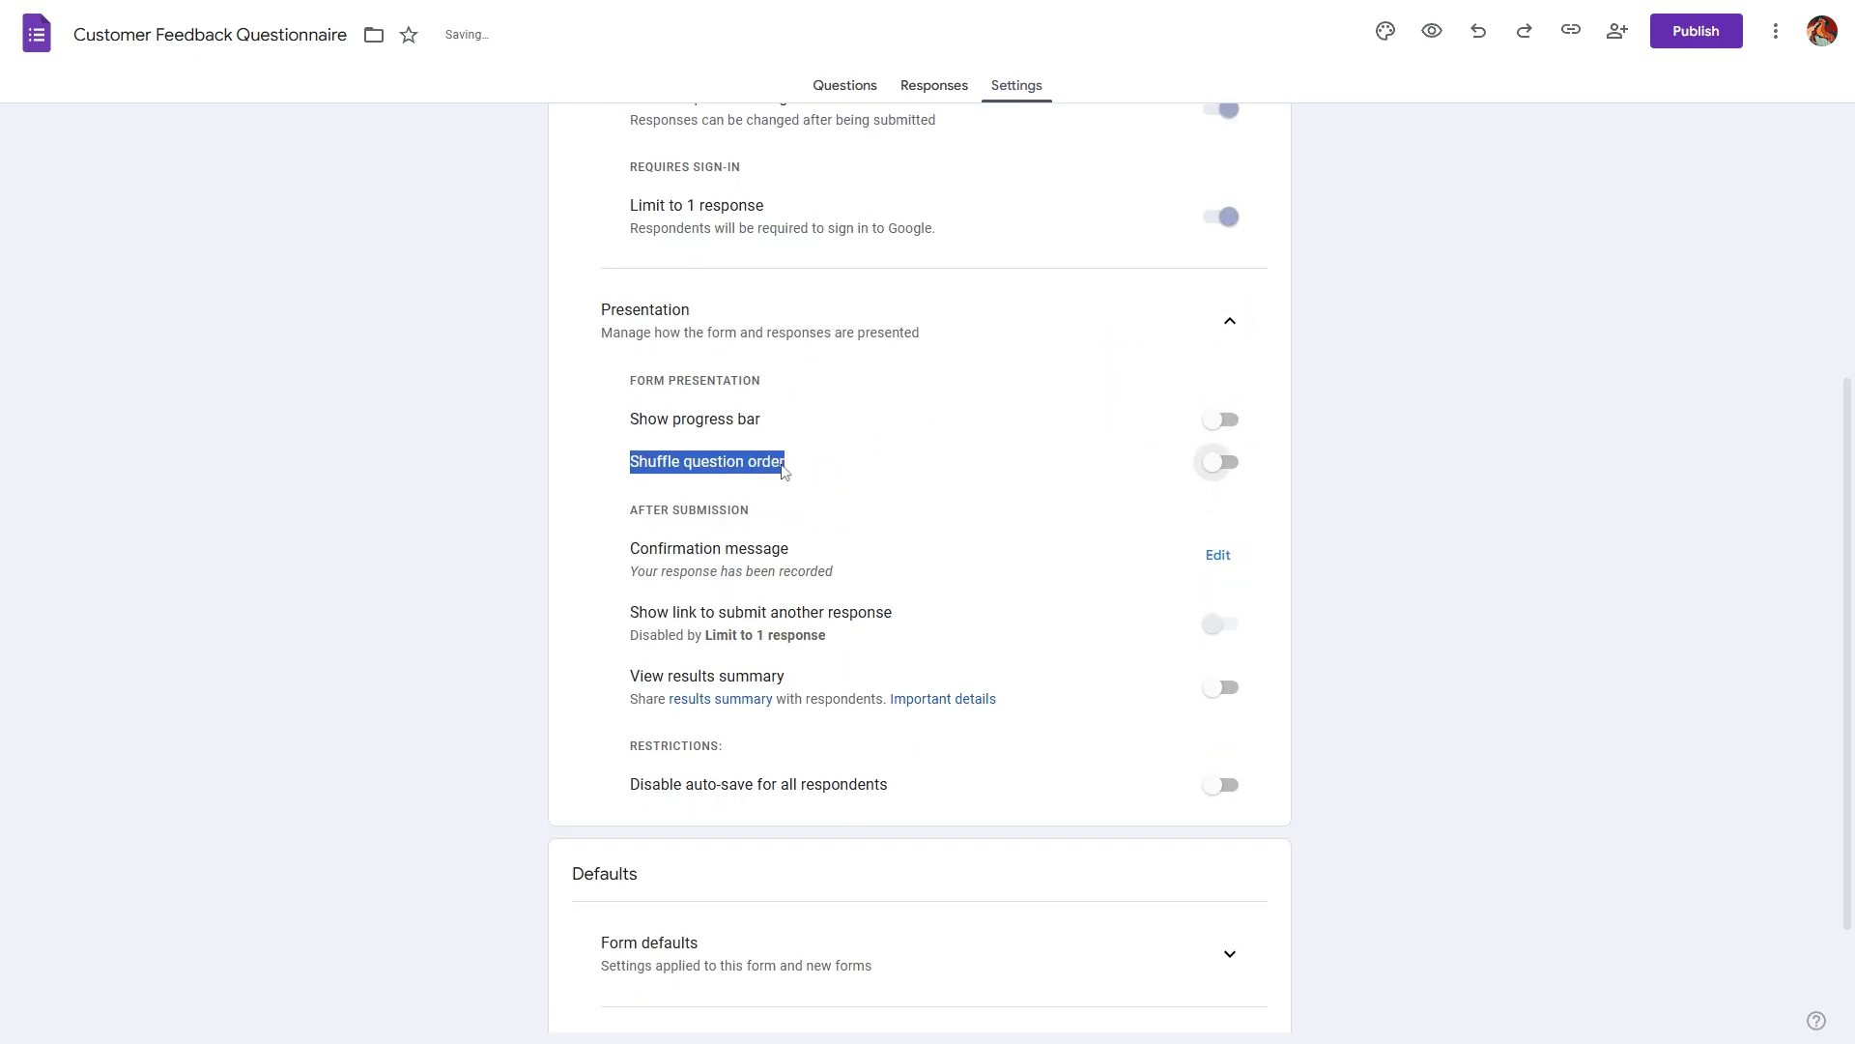
left_click_drag(787, 466, 609, 466)
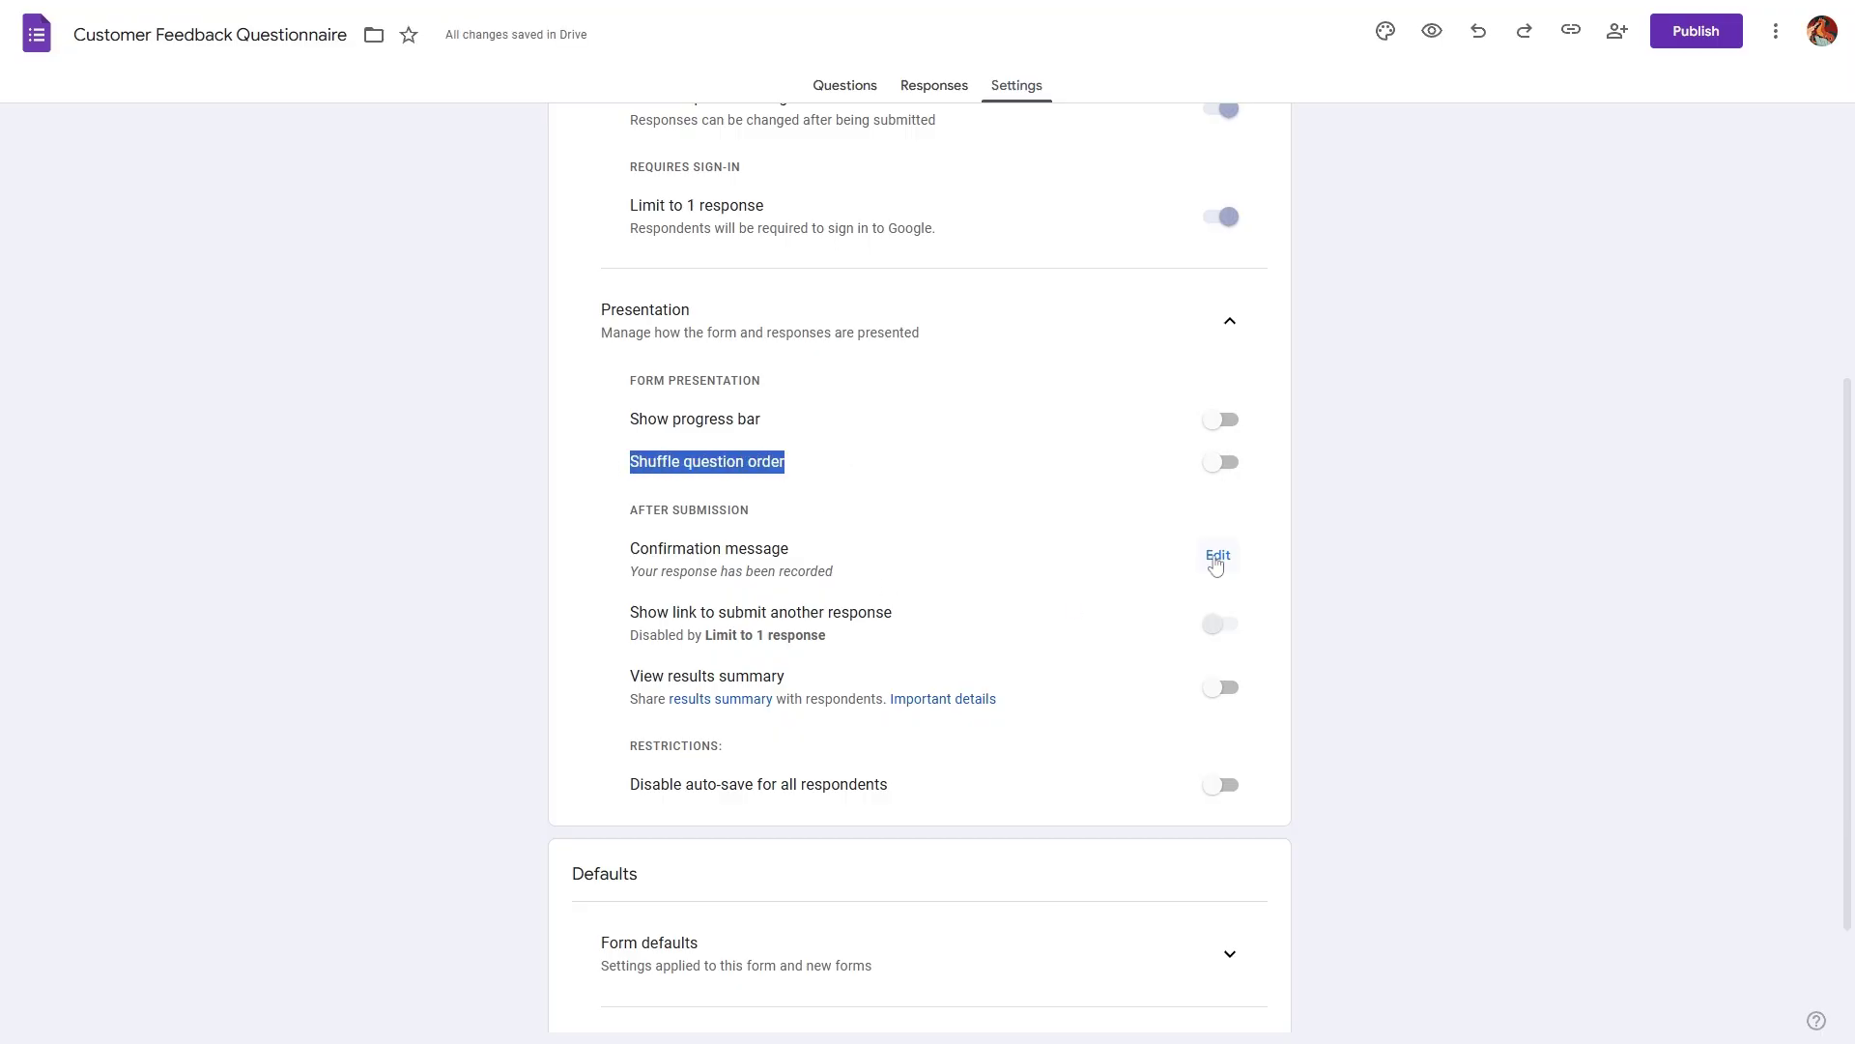
scroll(1216, 567, "down", 1)
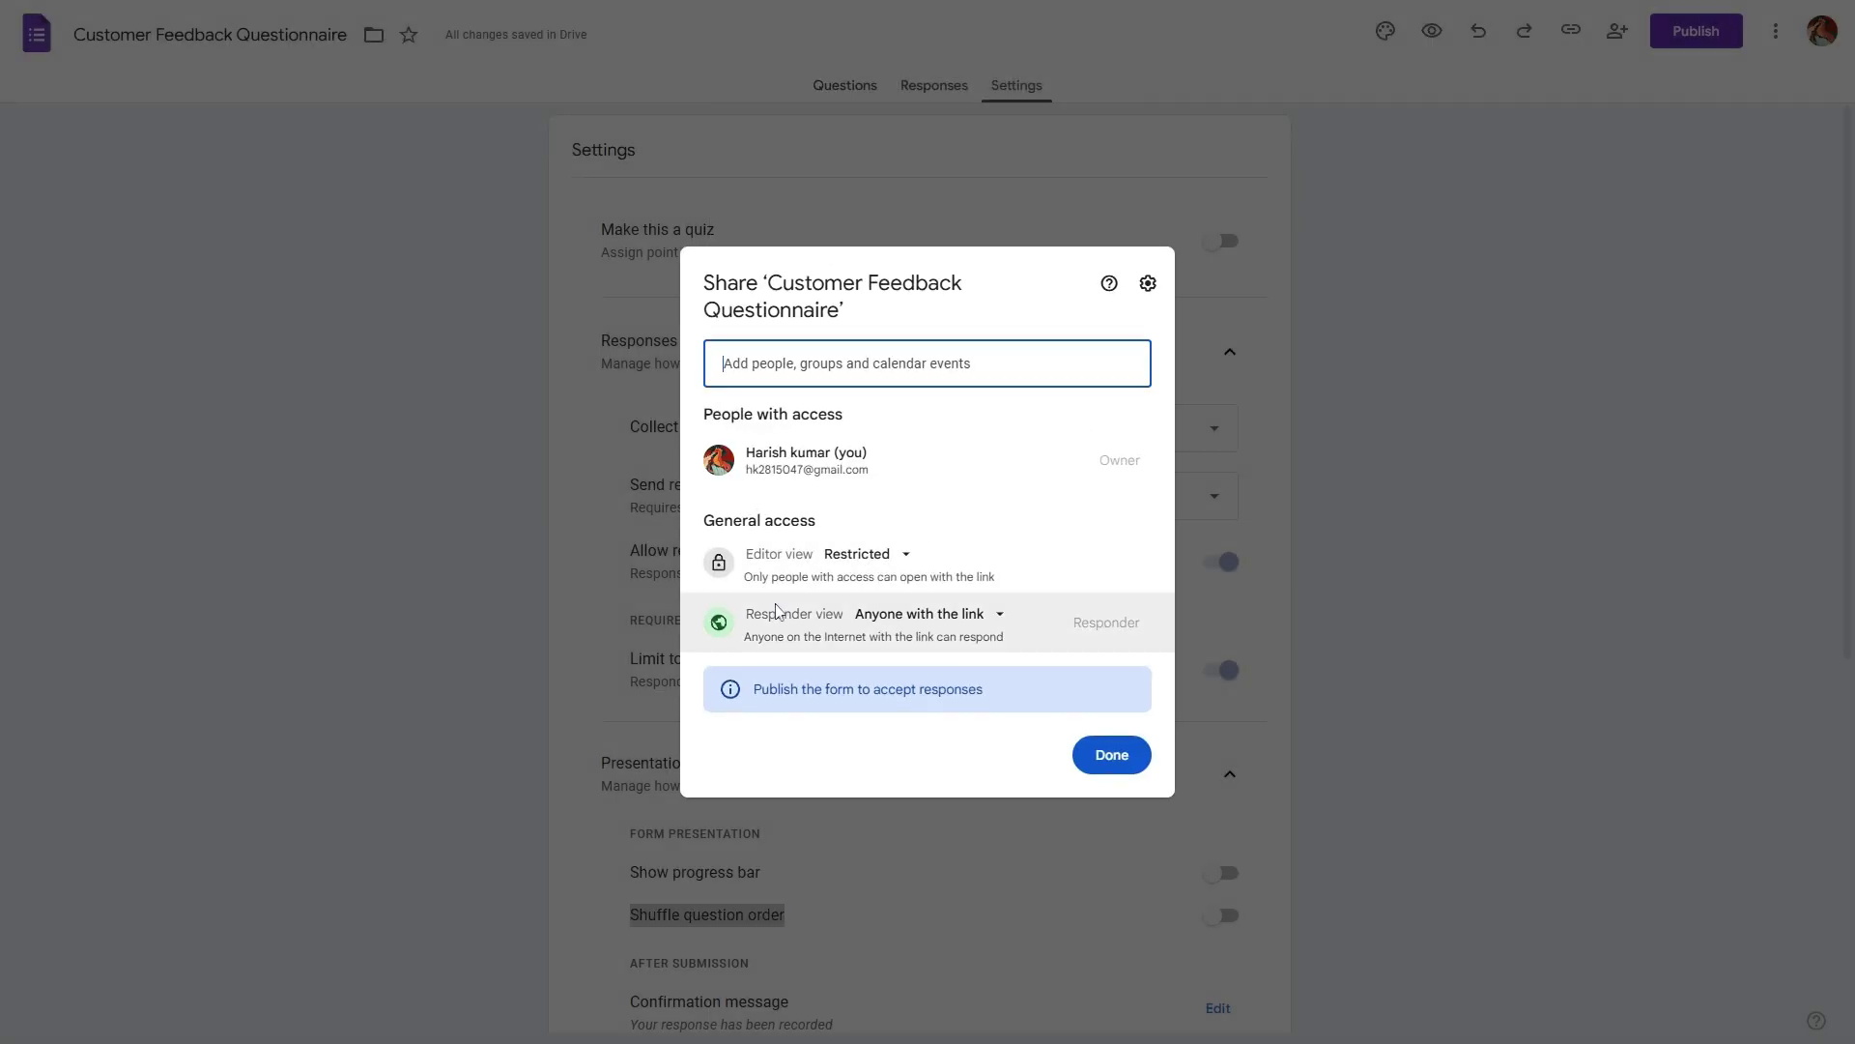
Publish the form with responders set to anyone with the link.
left_click(926, 614)
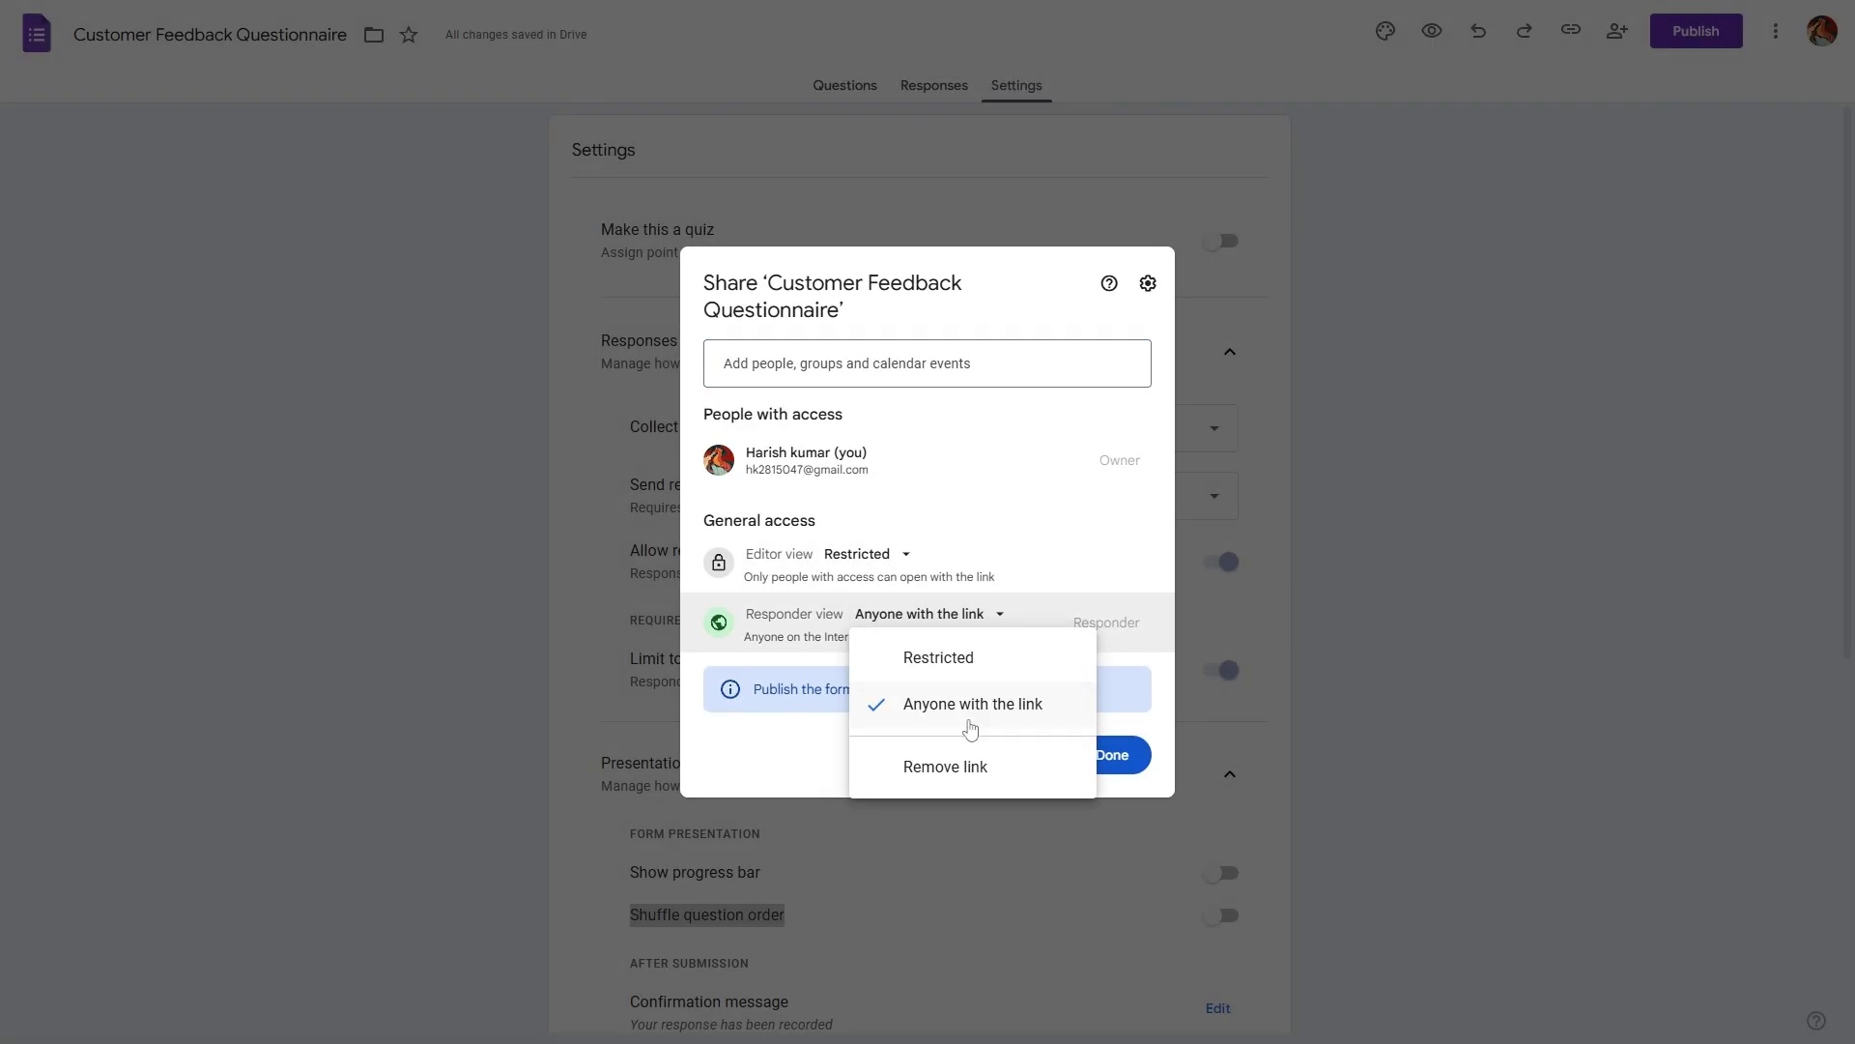
left_click(969, 723)
left_click(1121, 764)
left_click(1107, 322)
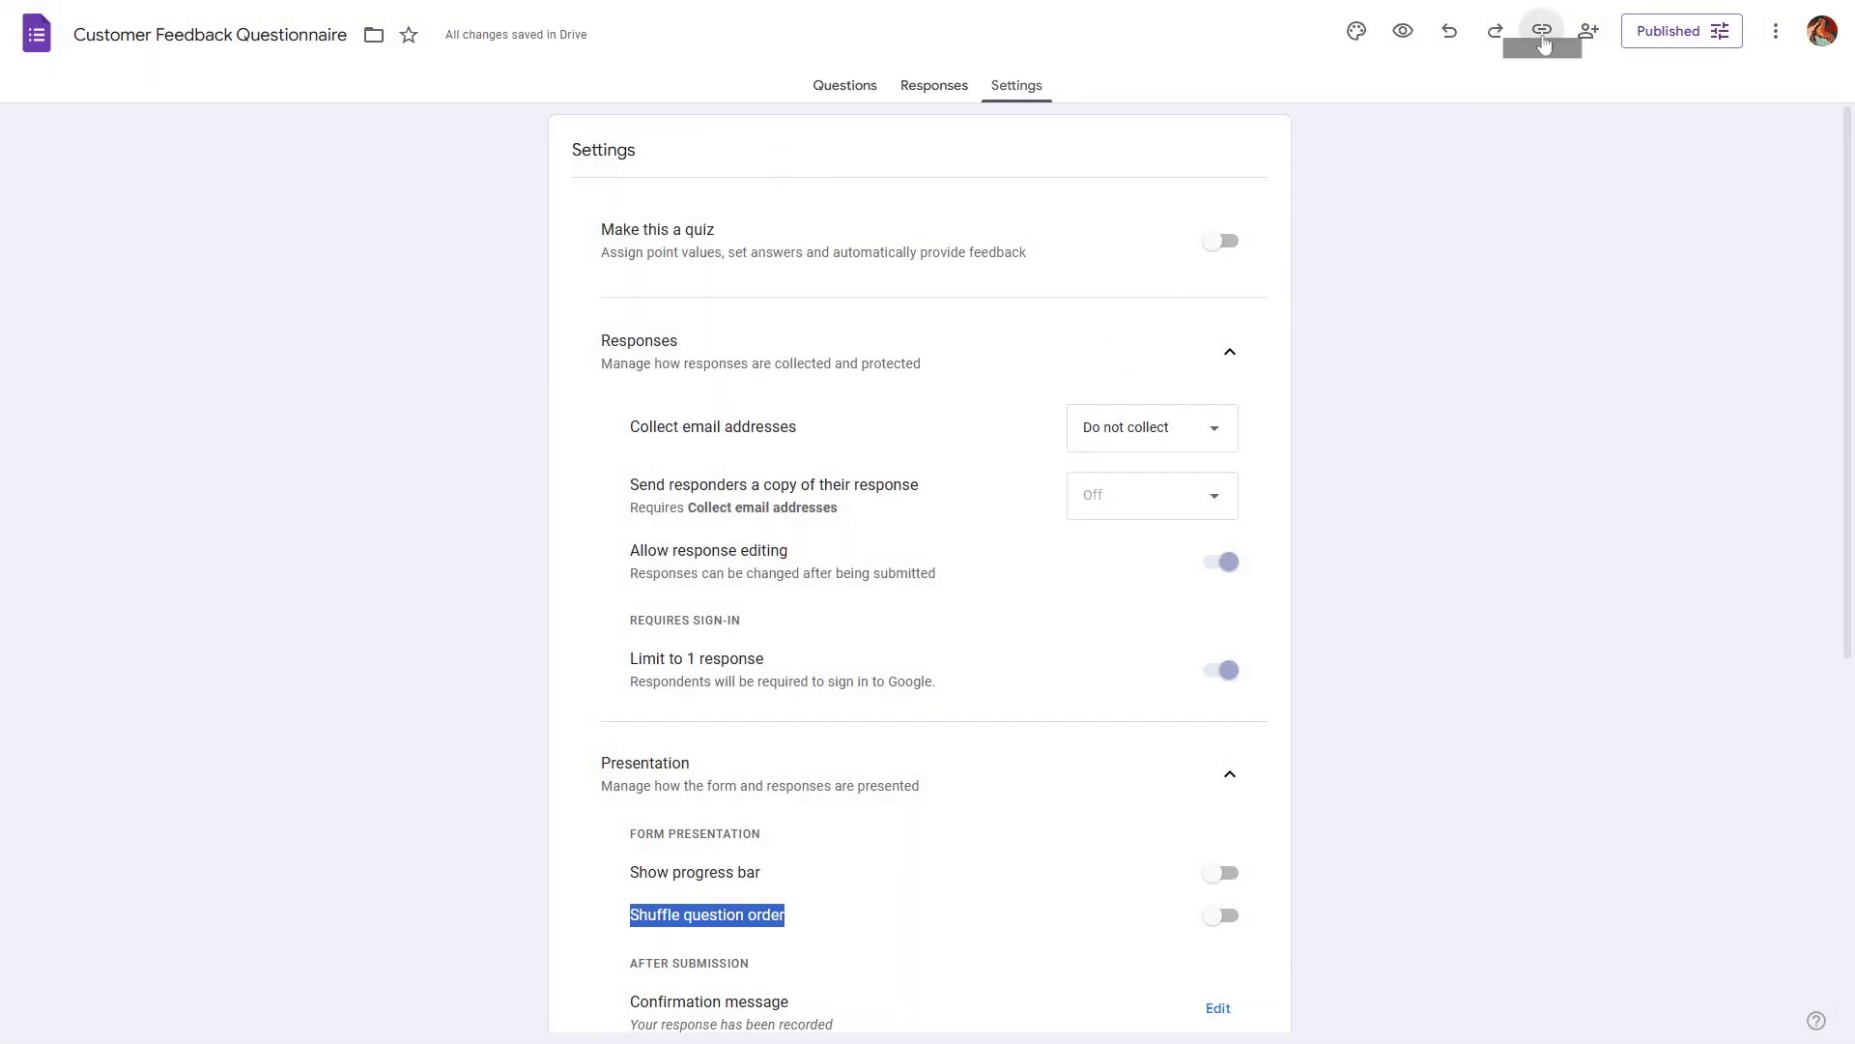
Copy the shortened responder link to the clipboard.
left_click(1543, 33)
left_click(1549, 153)
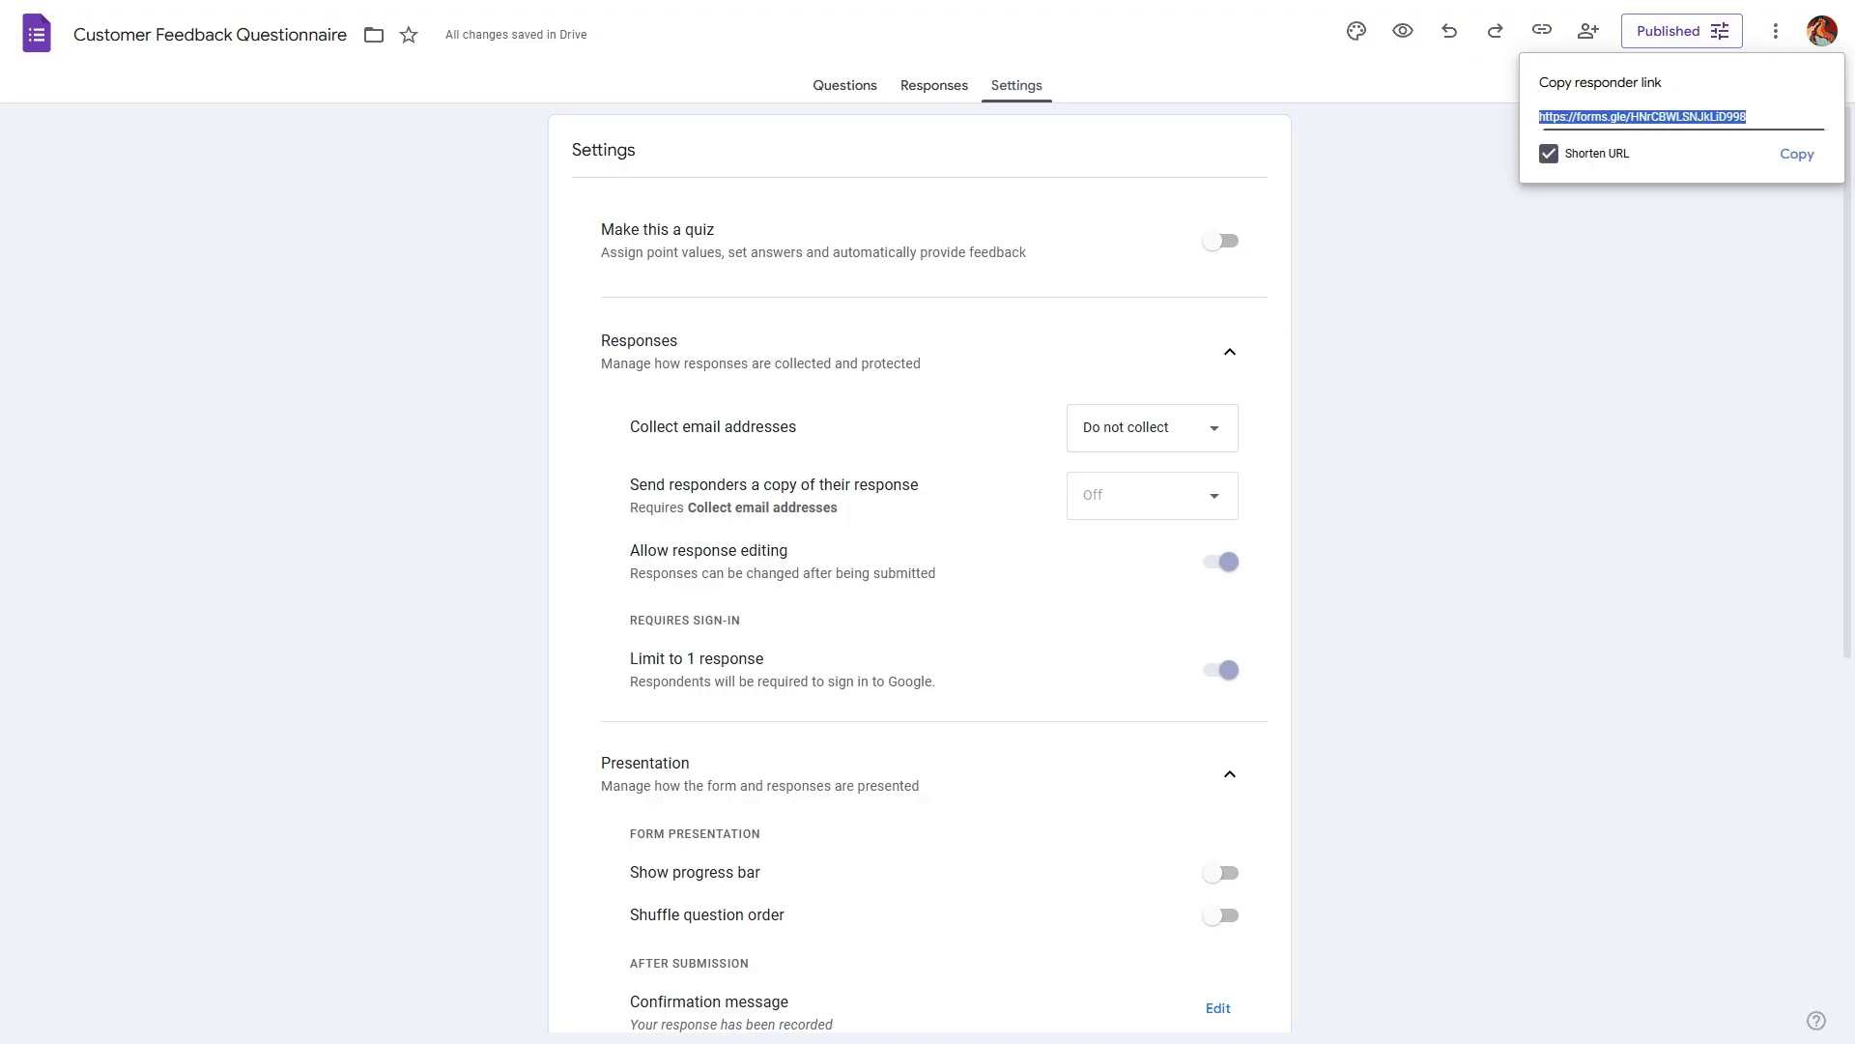
left_click(1821, 164)
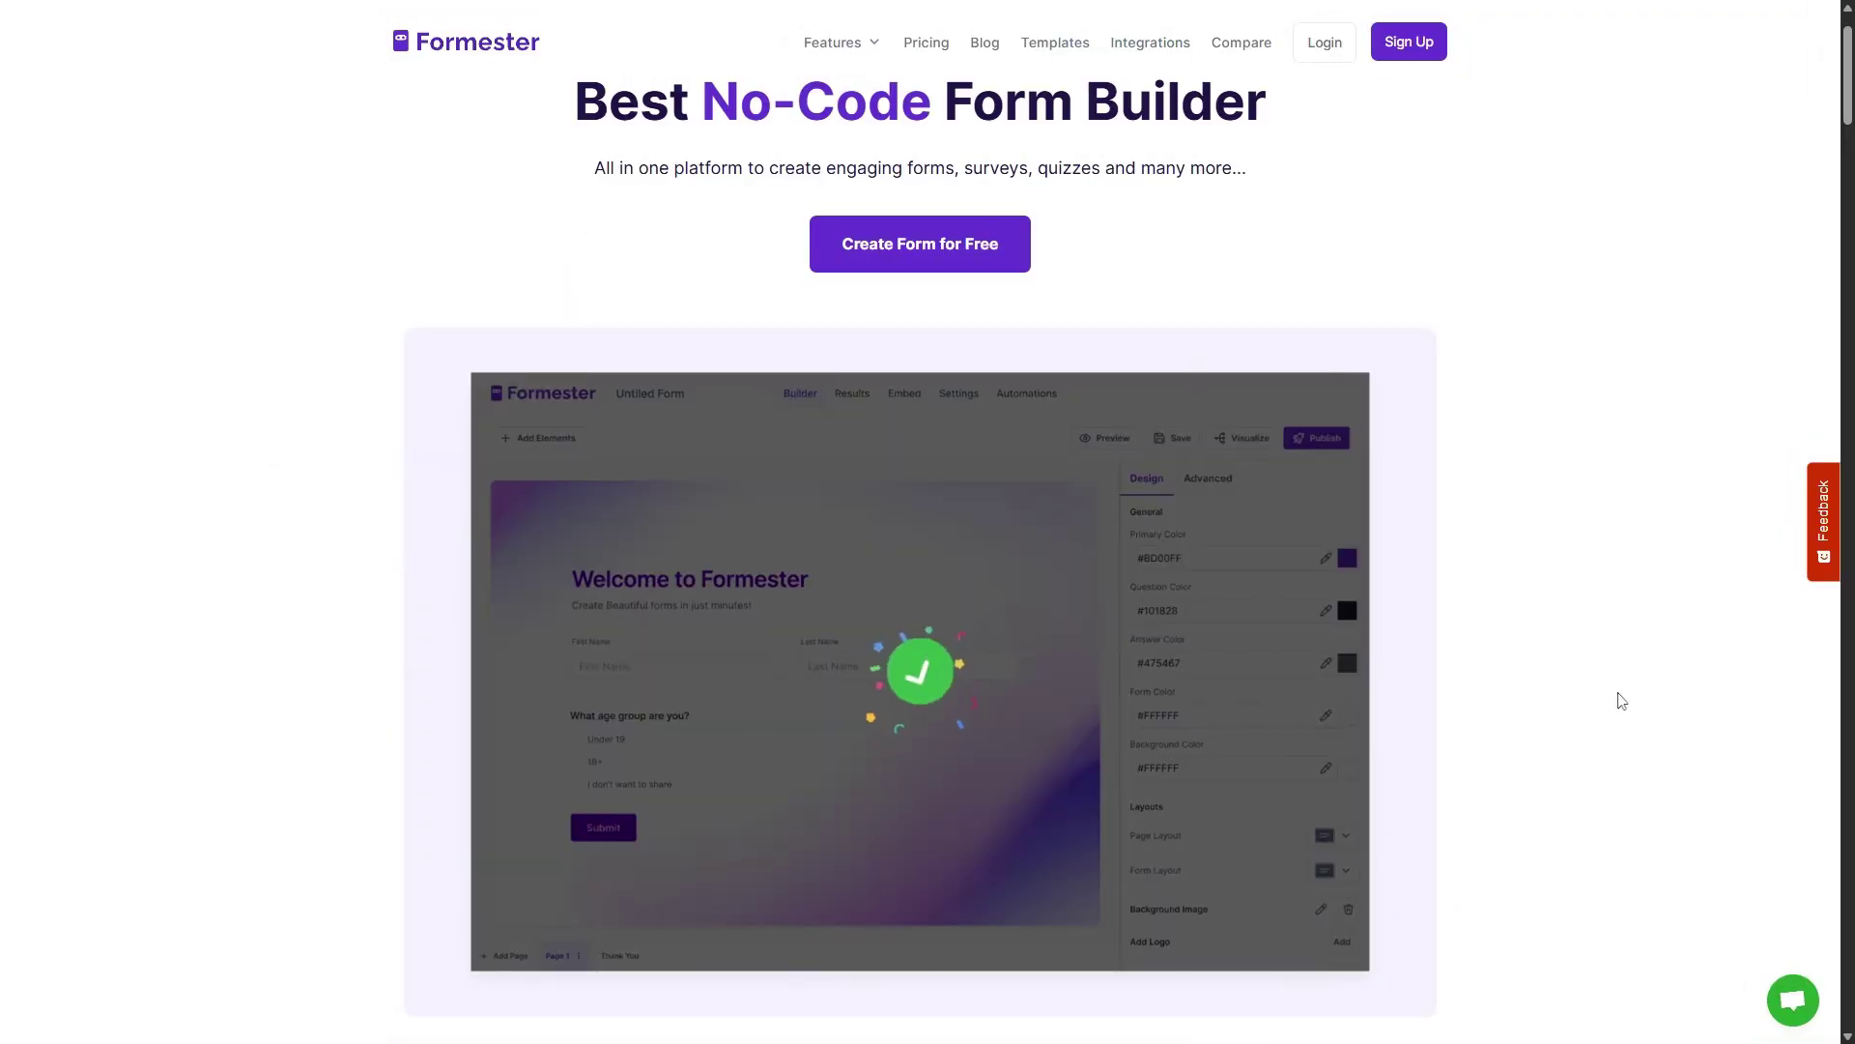
scroll(1622, 700, "up", 1)
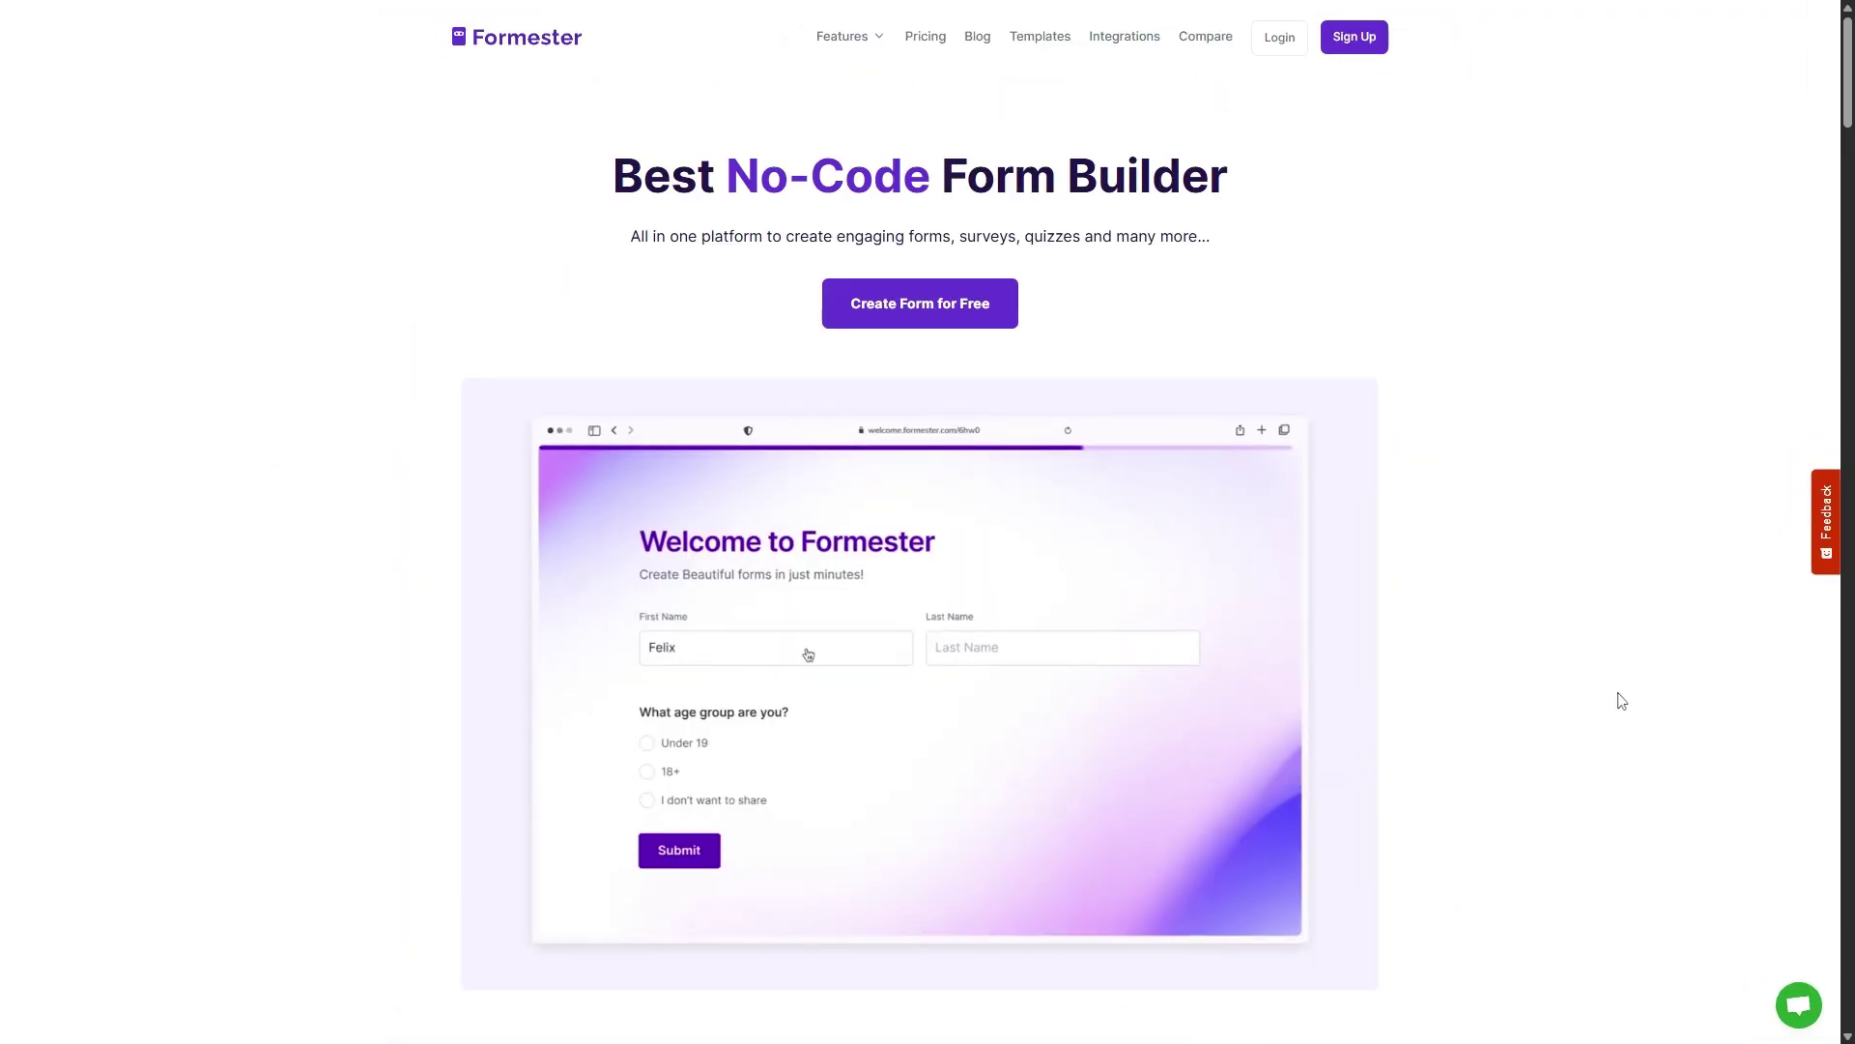